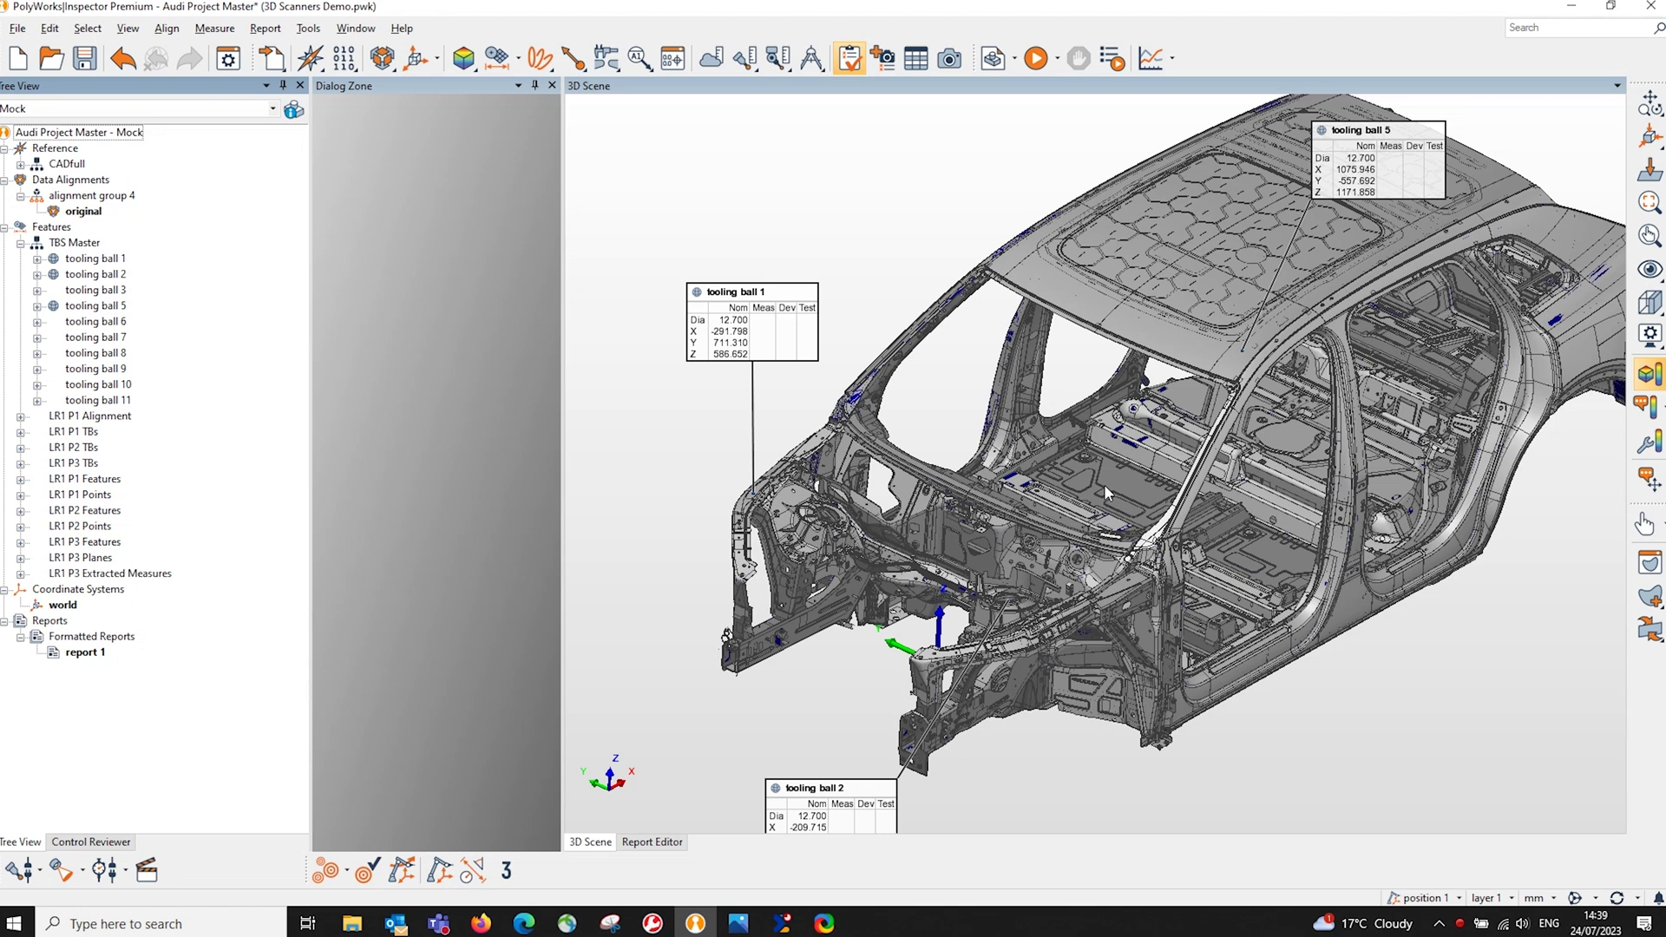
Review the target positions table, then add device position 4 using the Custom method.
click(439, 869)
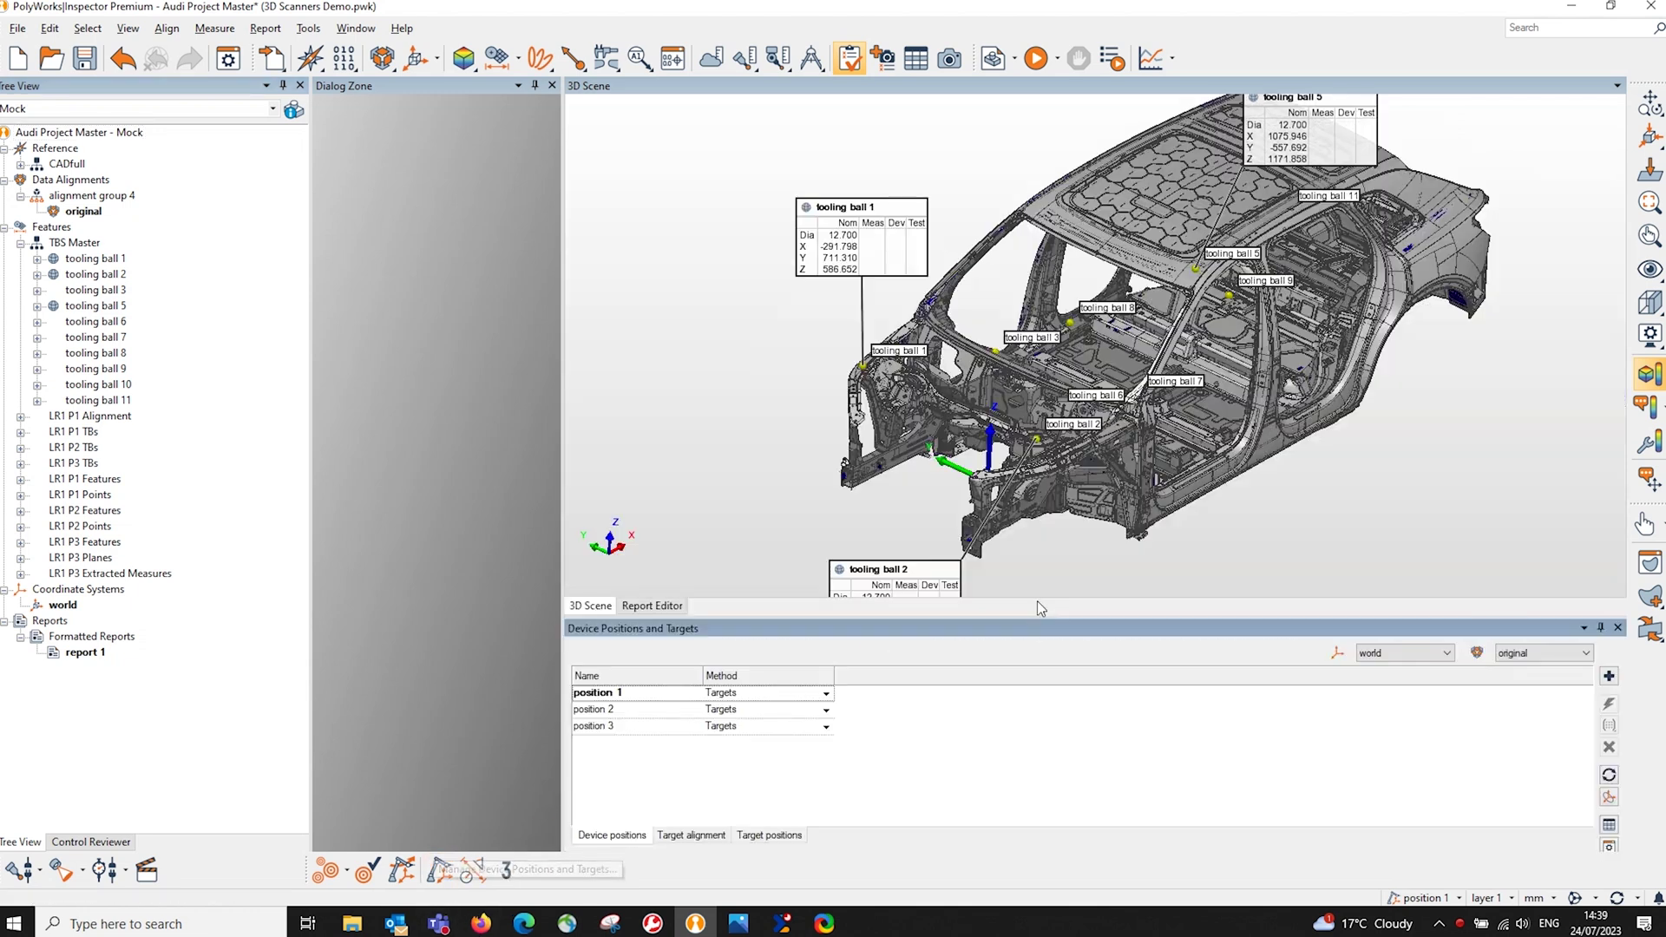
click(770, 834)
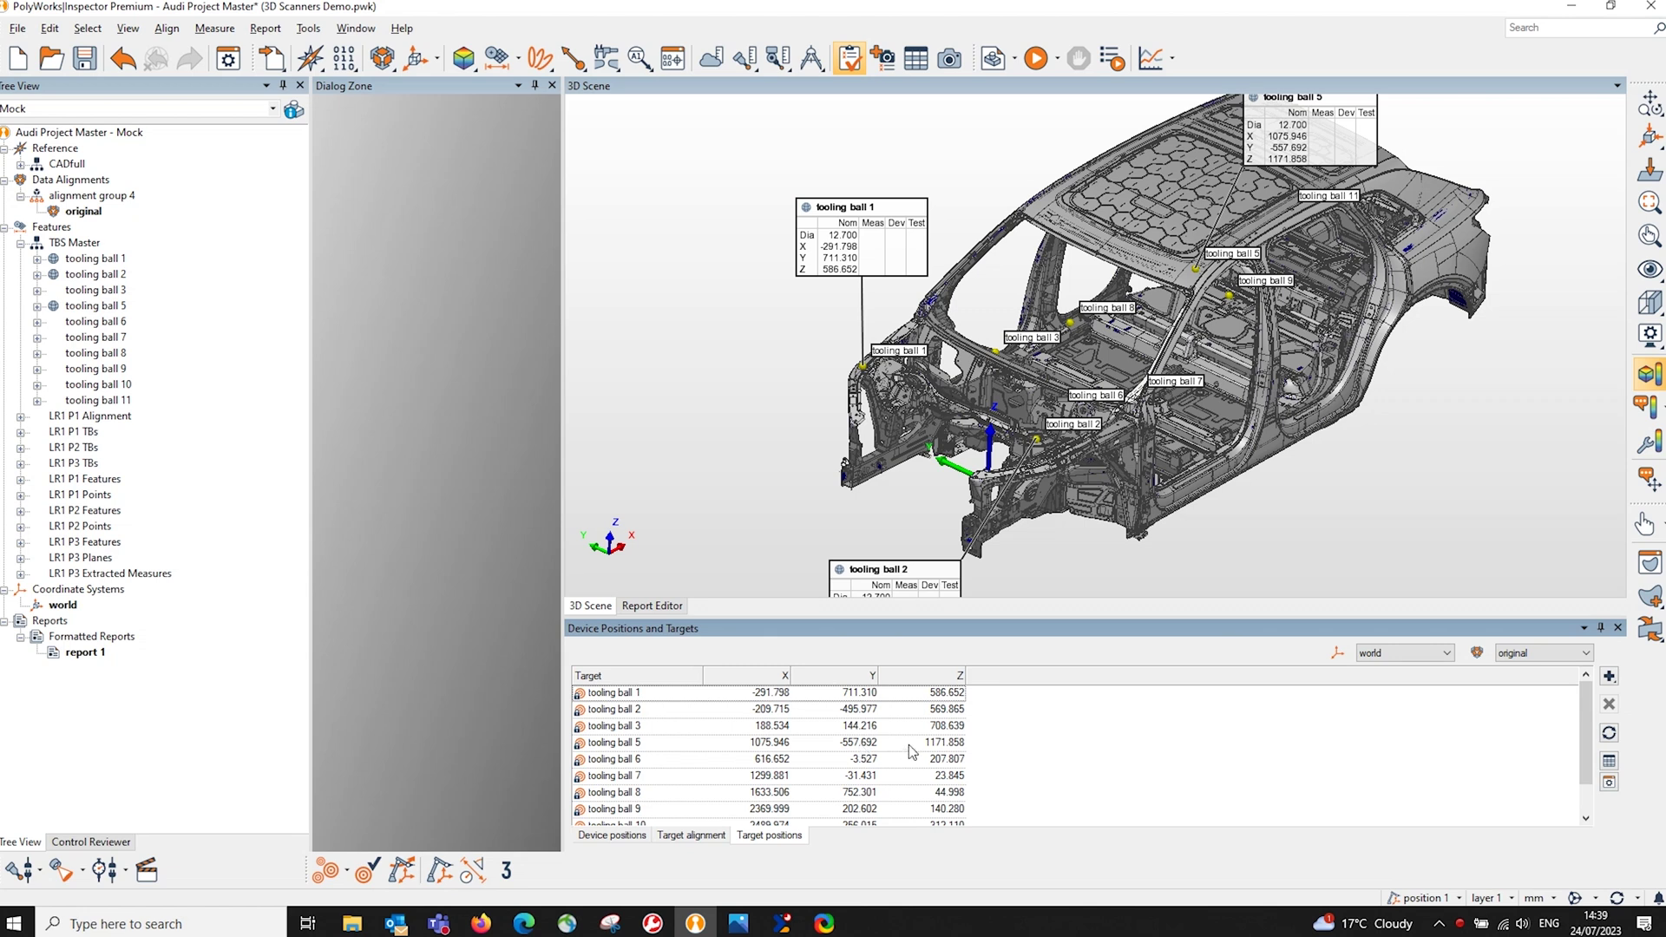
click(683, 833)
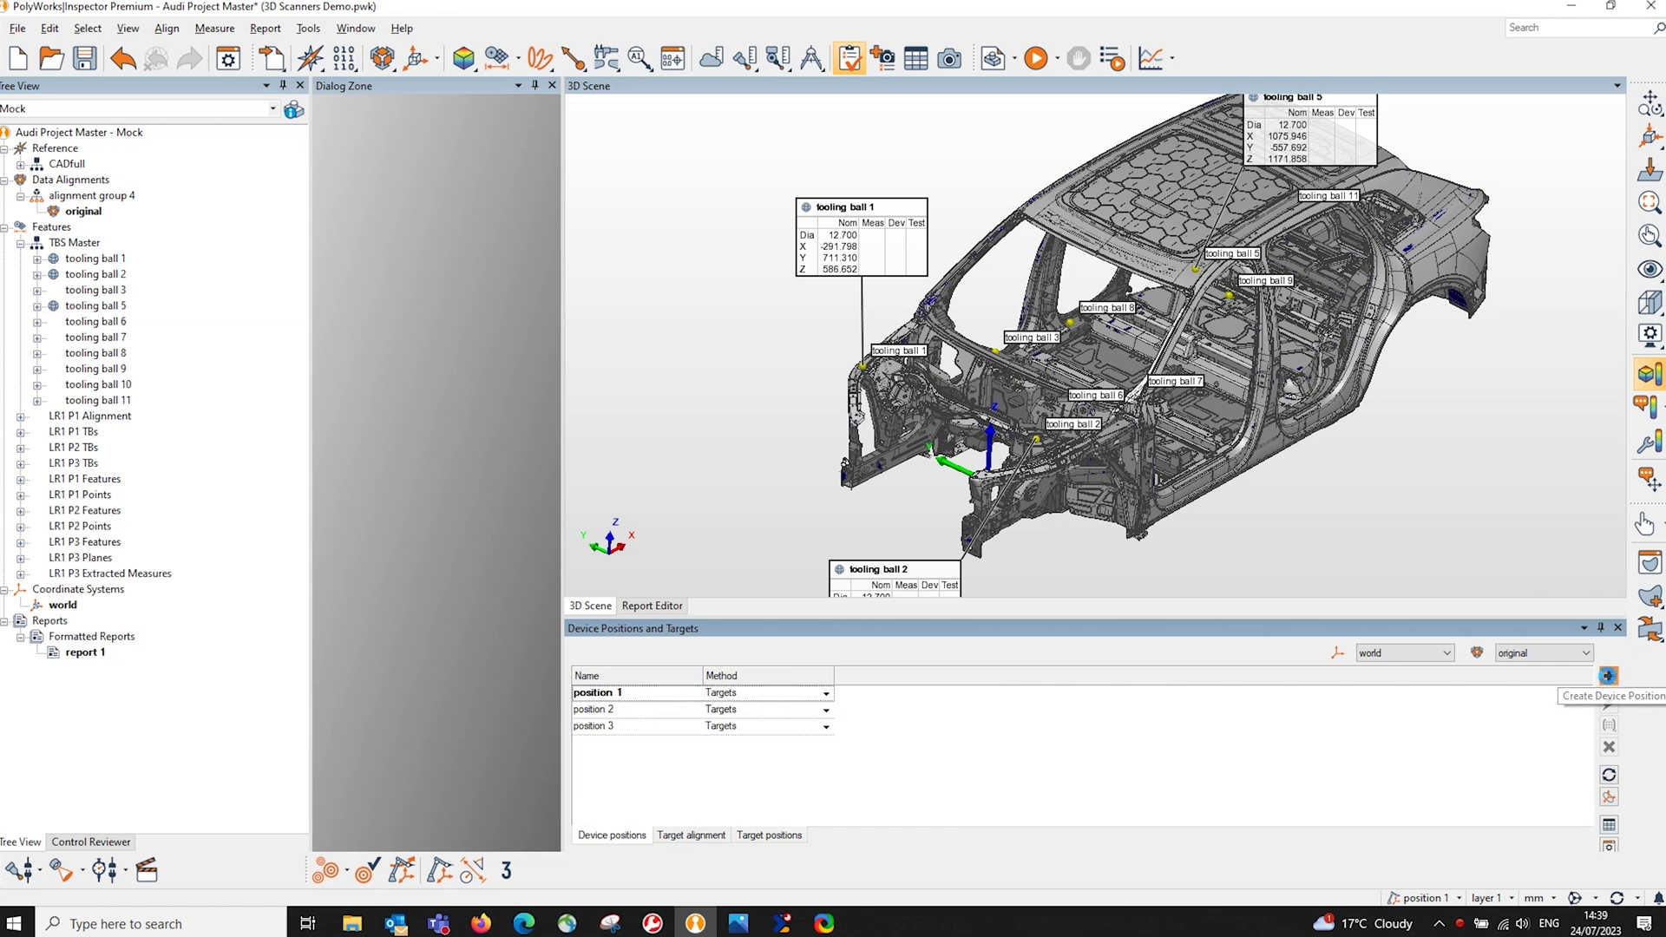
click(1608, 675)
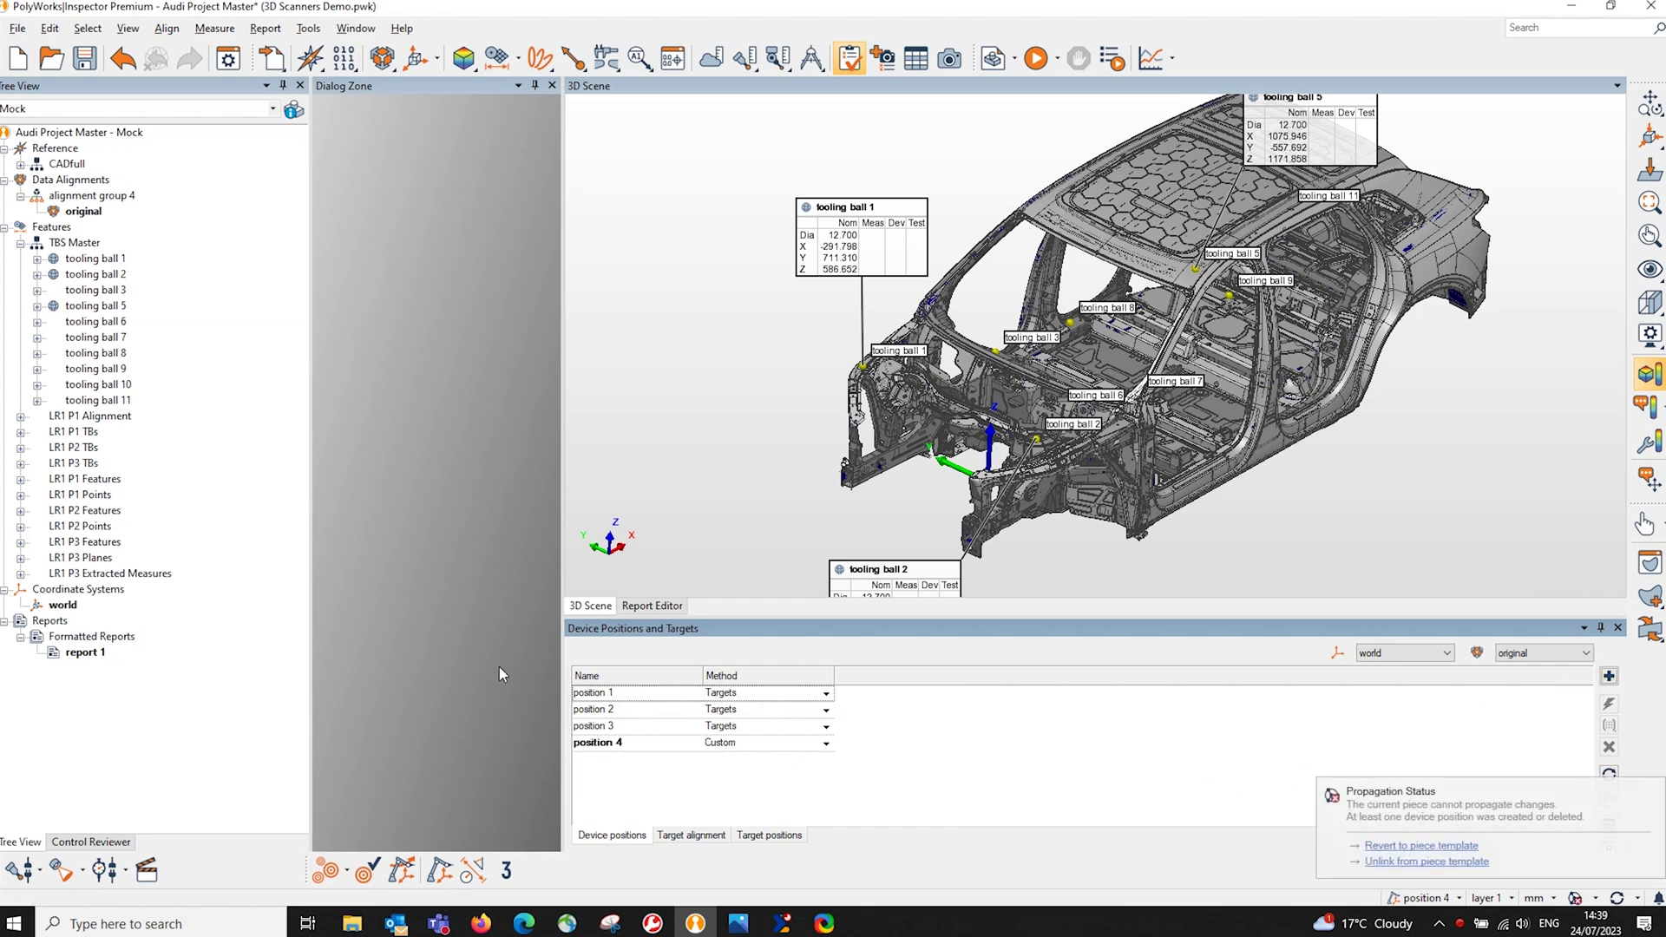
Connect the Clr400 laser radar on host node4055 to start a surface scan.
click(63, 869)
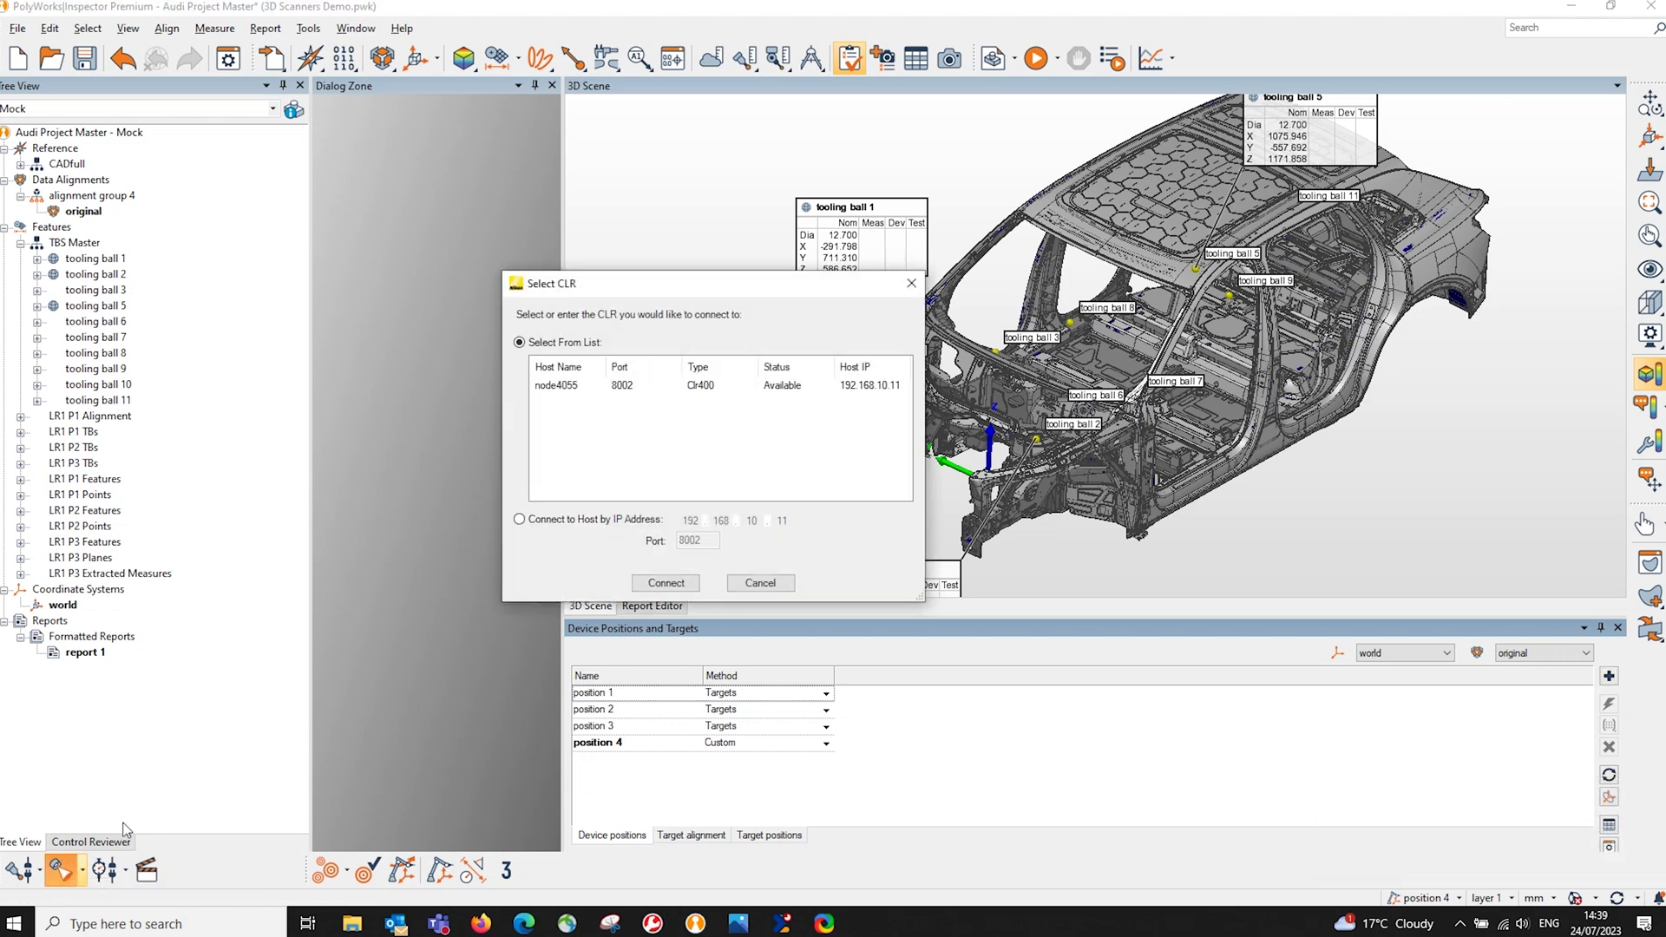
click(577, 386)
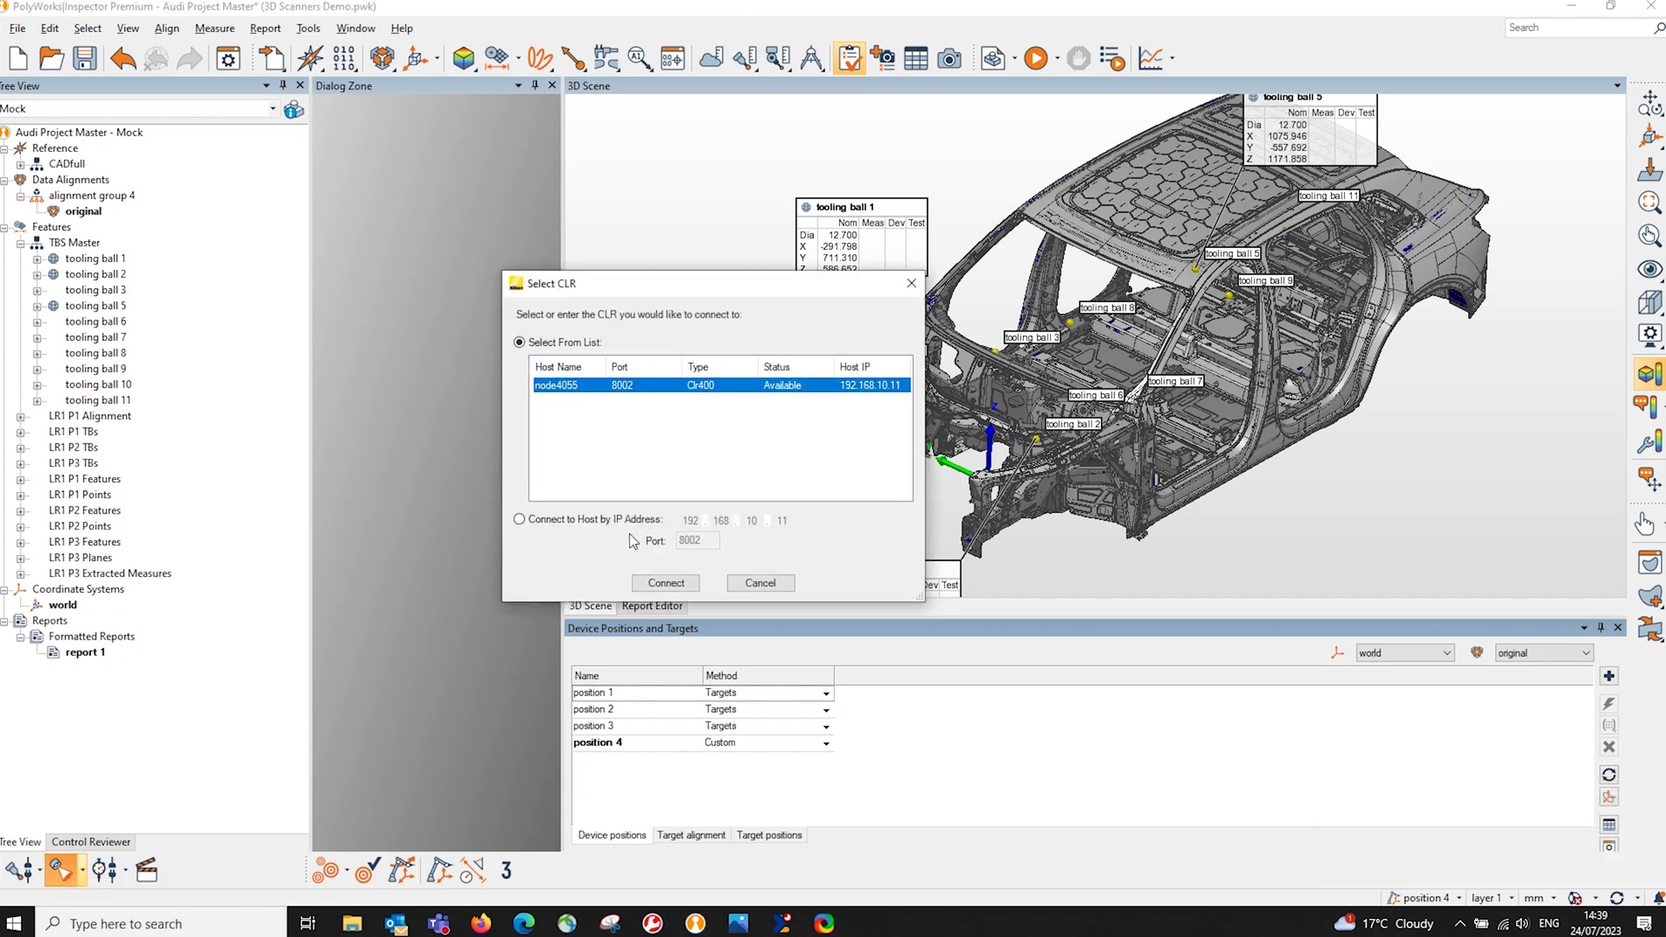
click(665, 588)
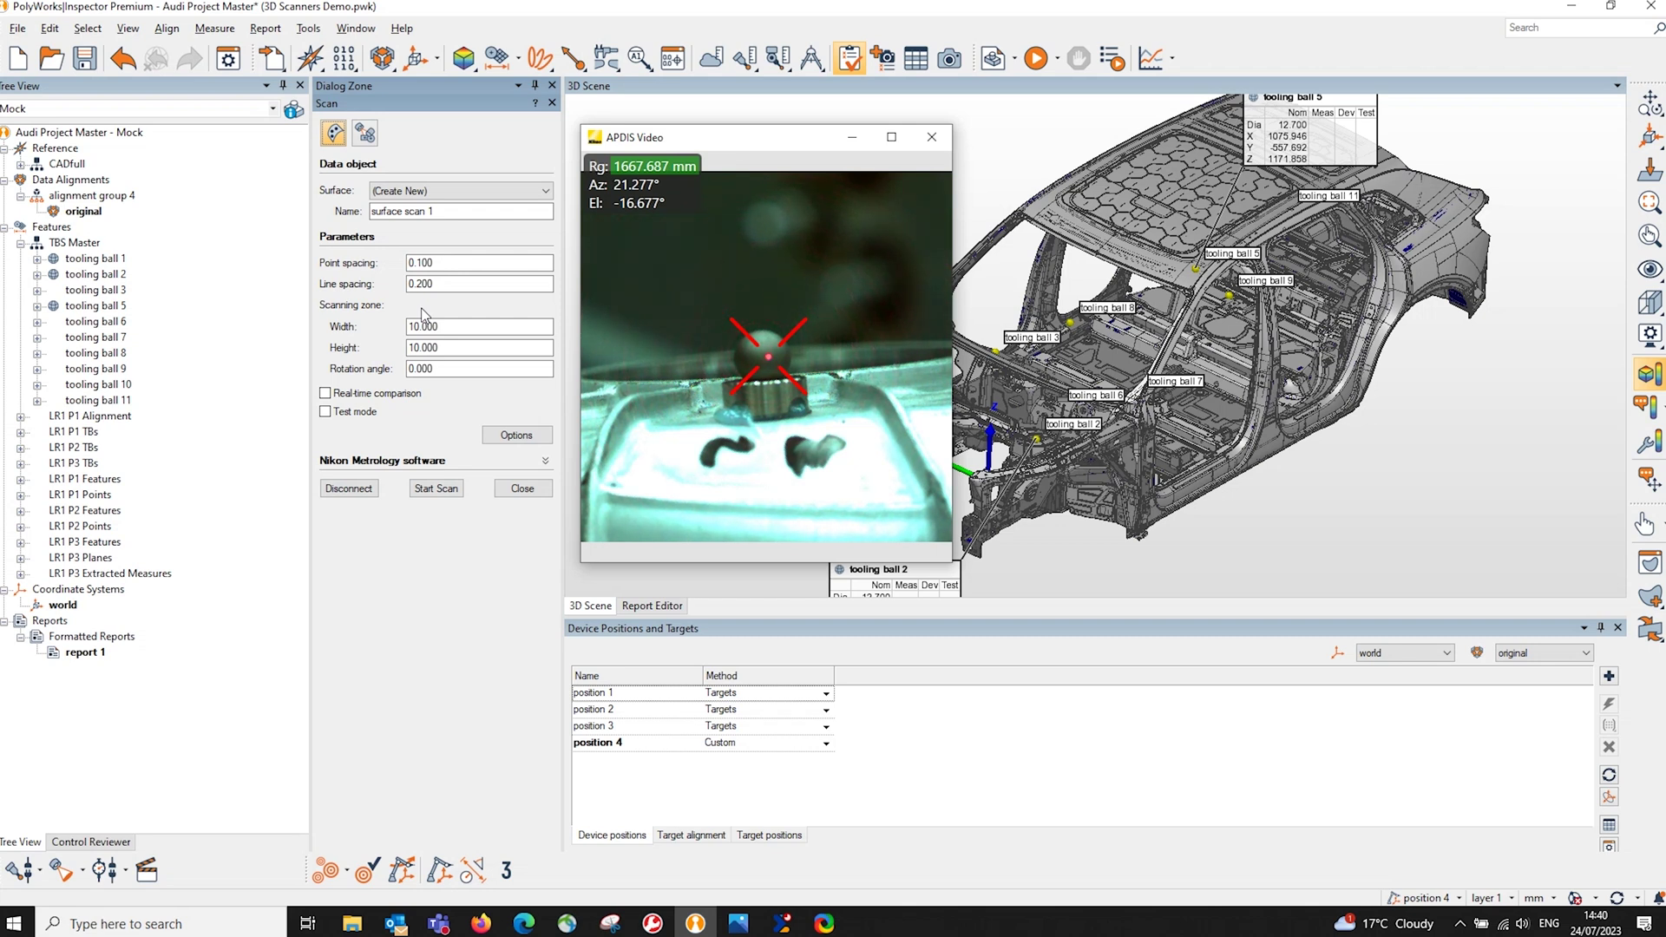
Switch to sphere feature scanning and centre the laser crosshair on the tooling ball.
click(365, 135)
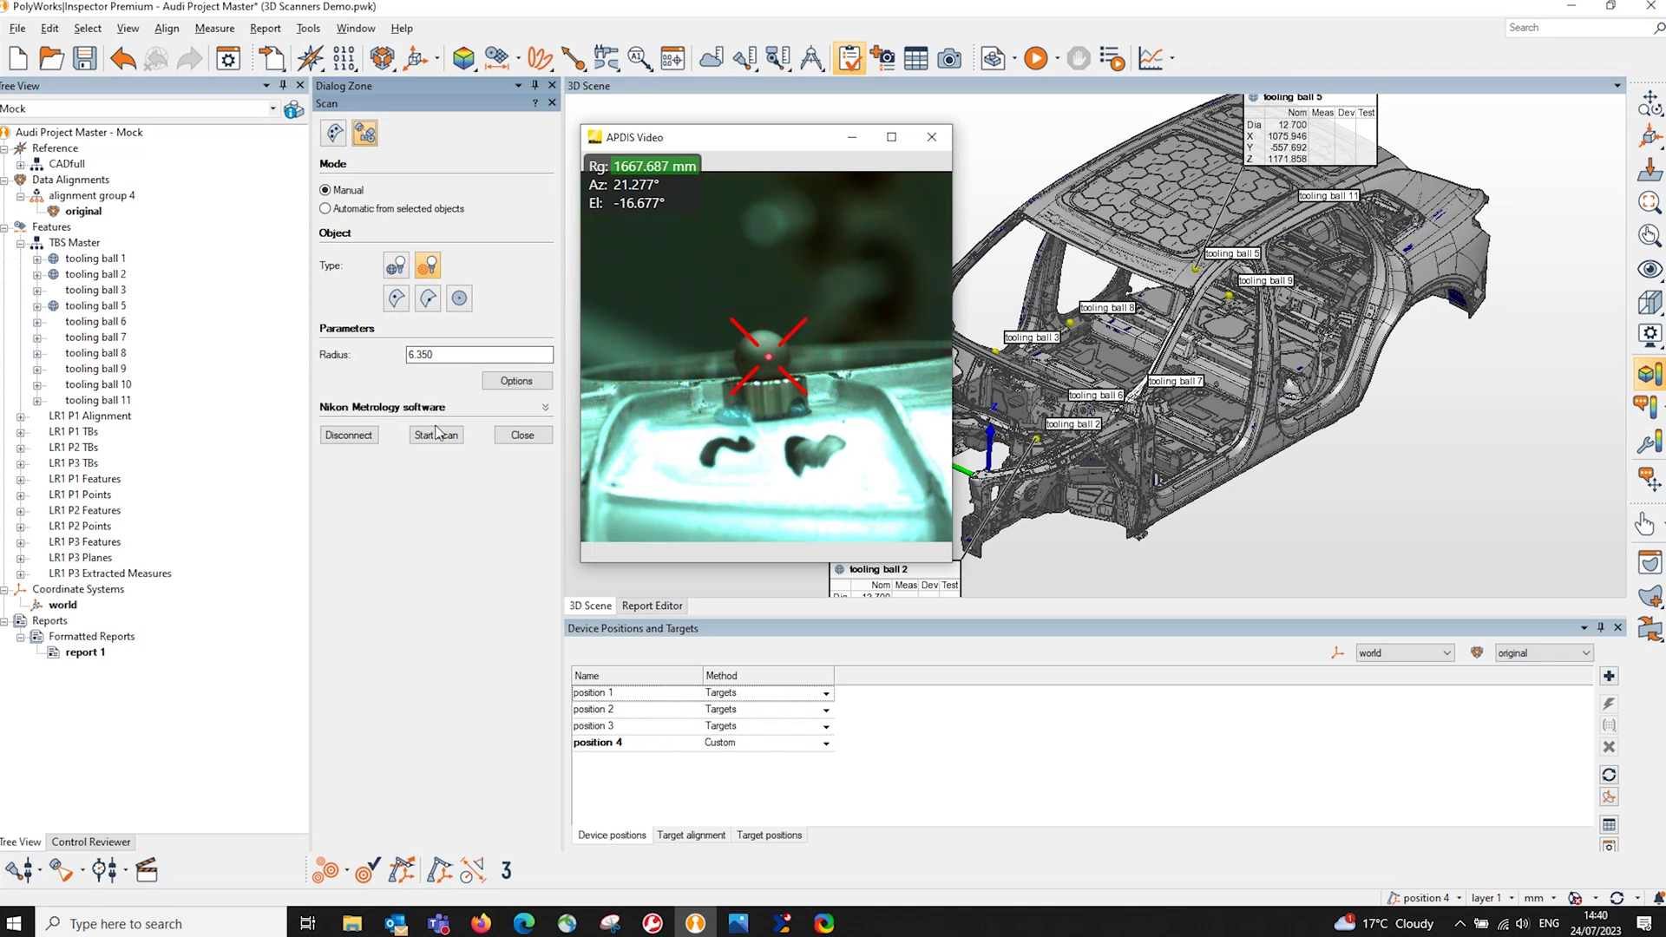
click(762, 362)
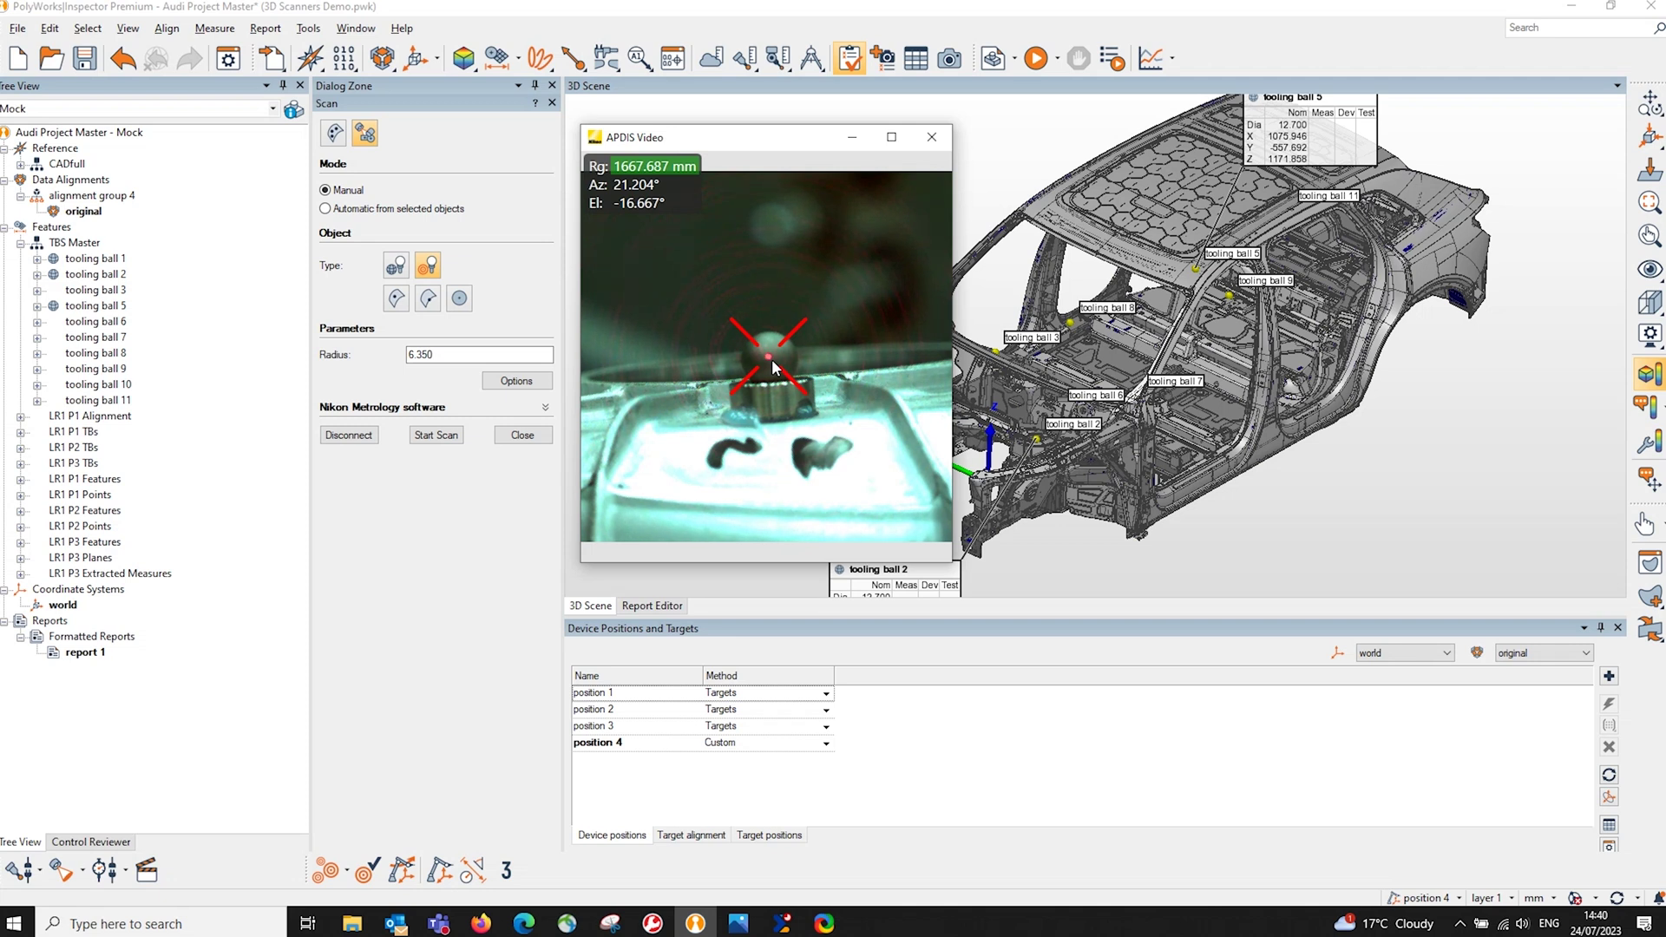
click(776, 363)
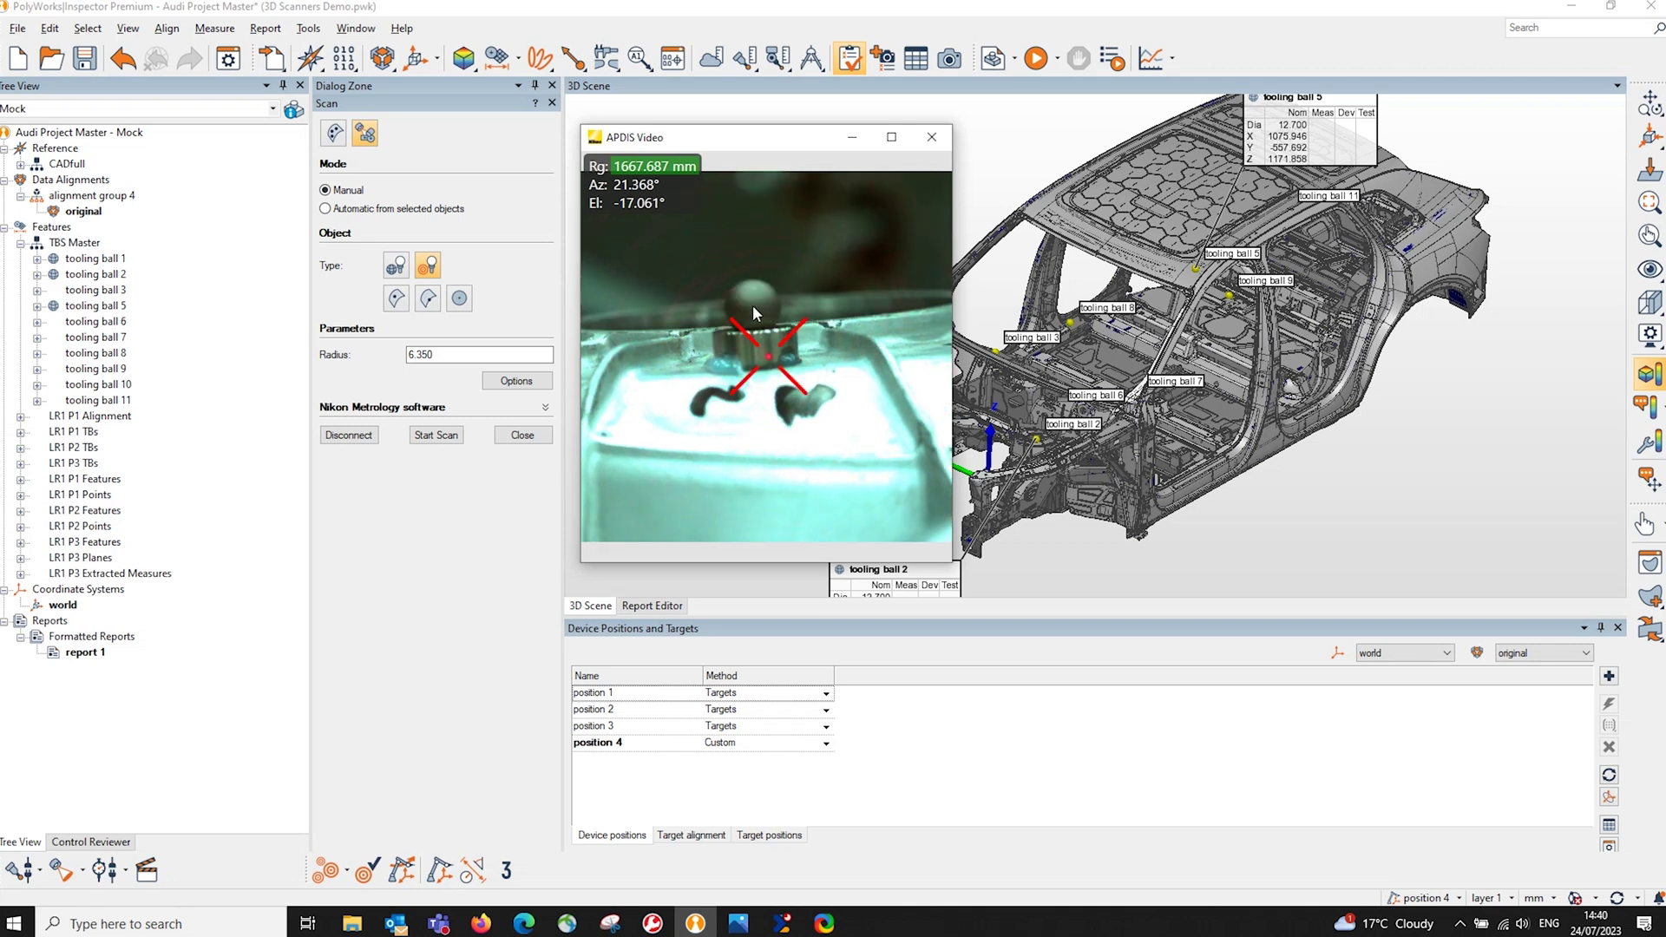
click(752, 304)
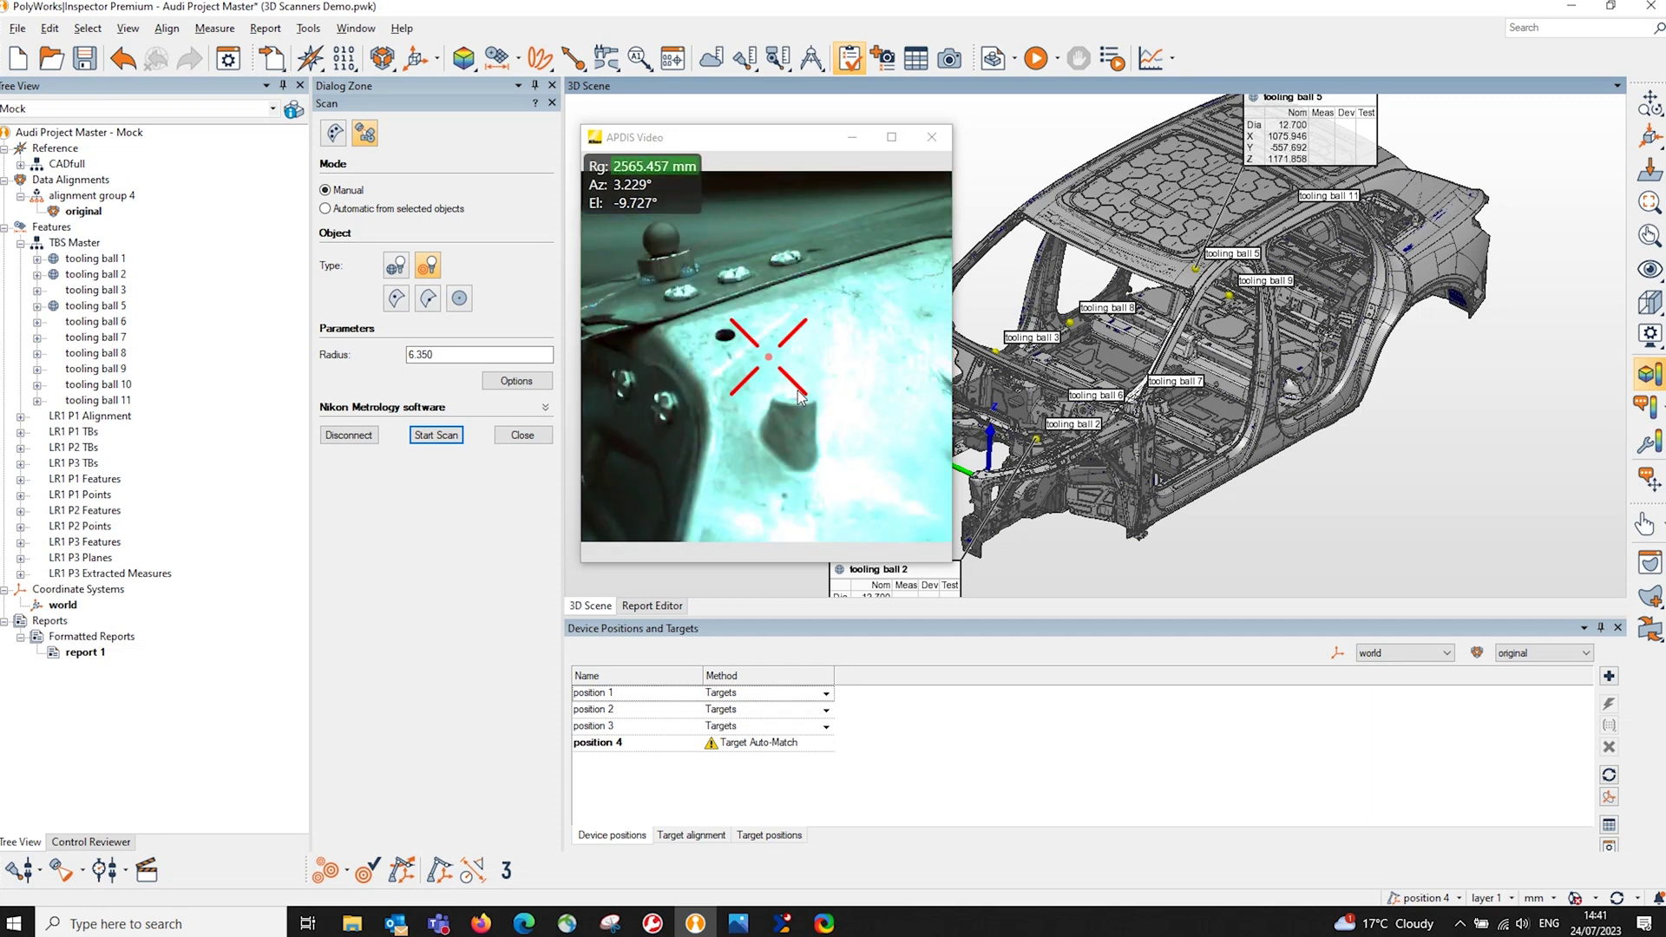
Aim the laser at the next tooling balls and scan them.
click(661, 236)
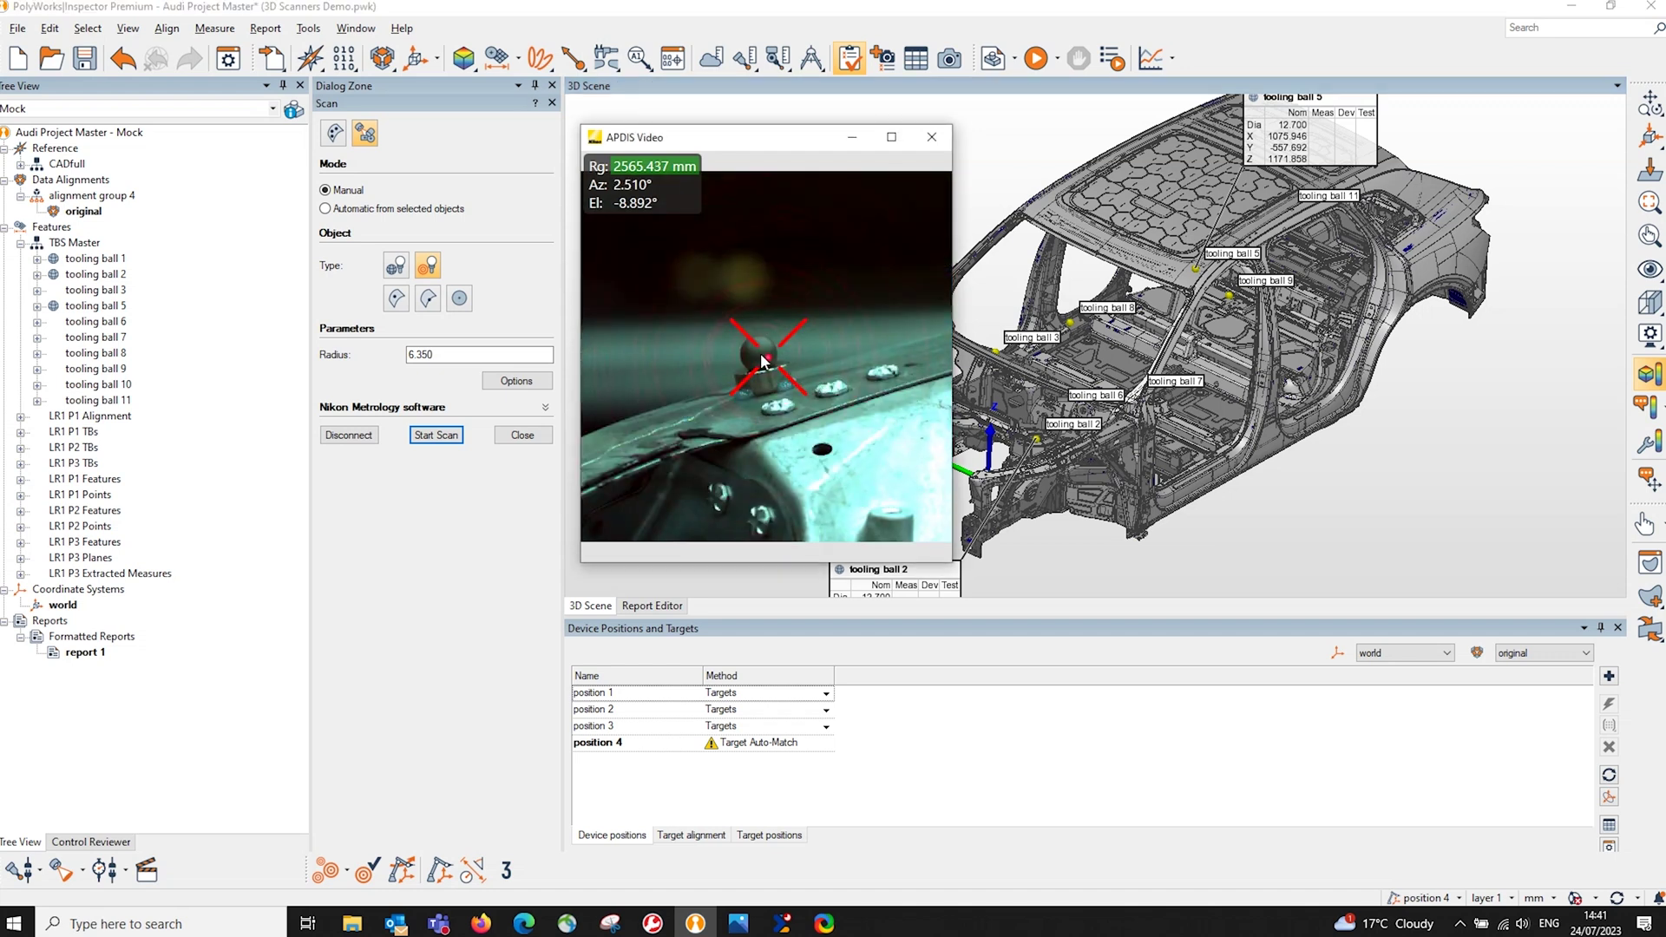
click(435, 435)
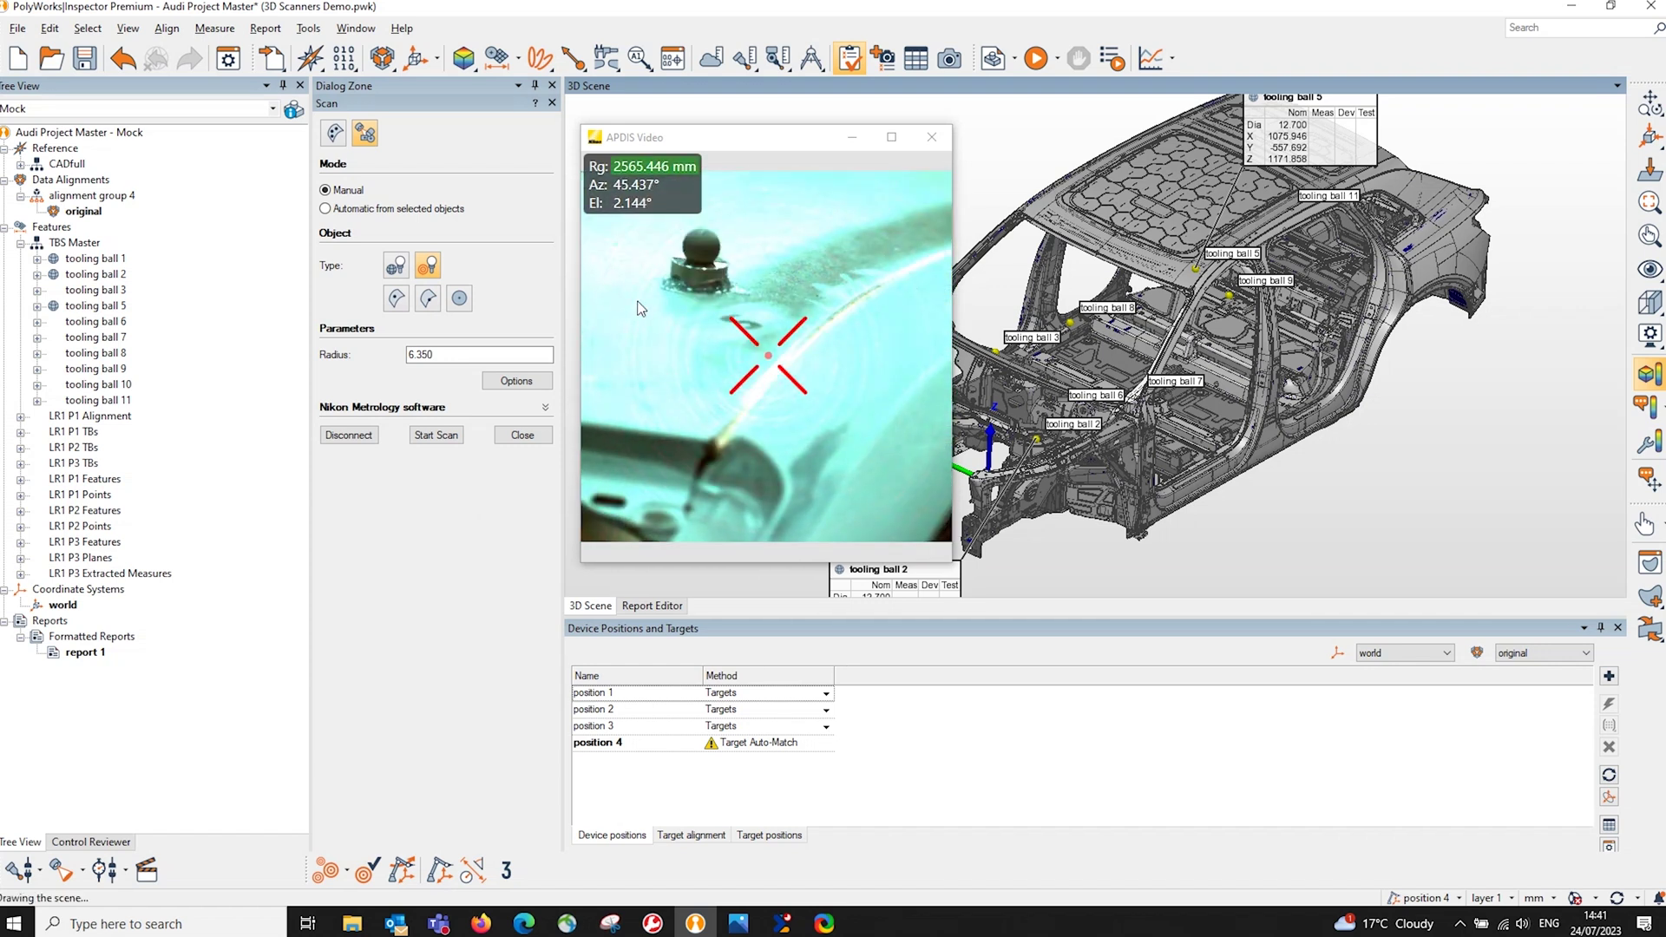
click(701, 247)
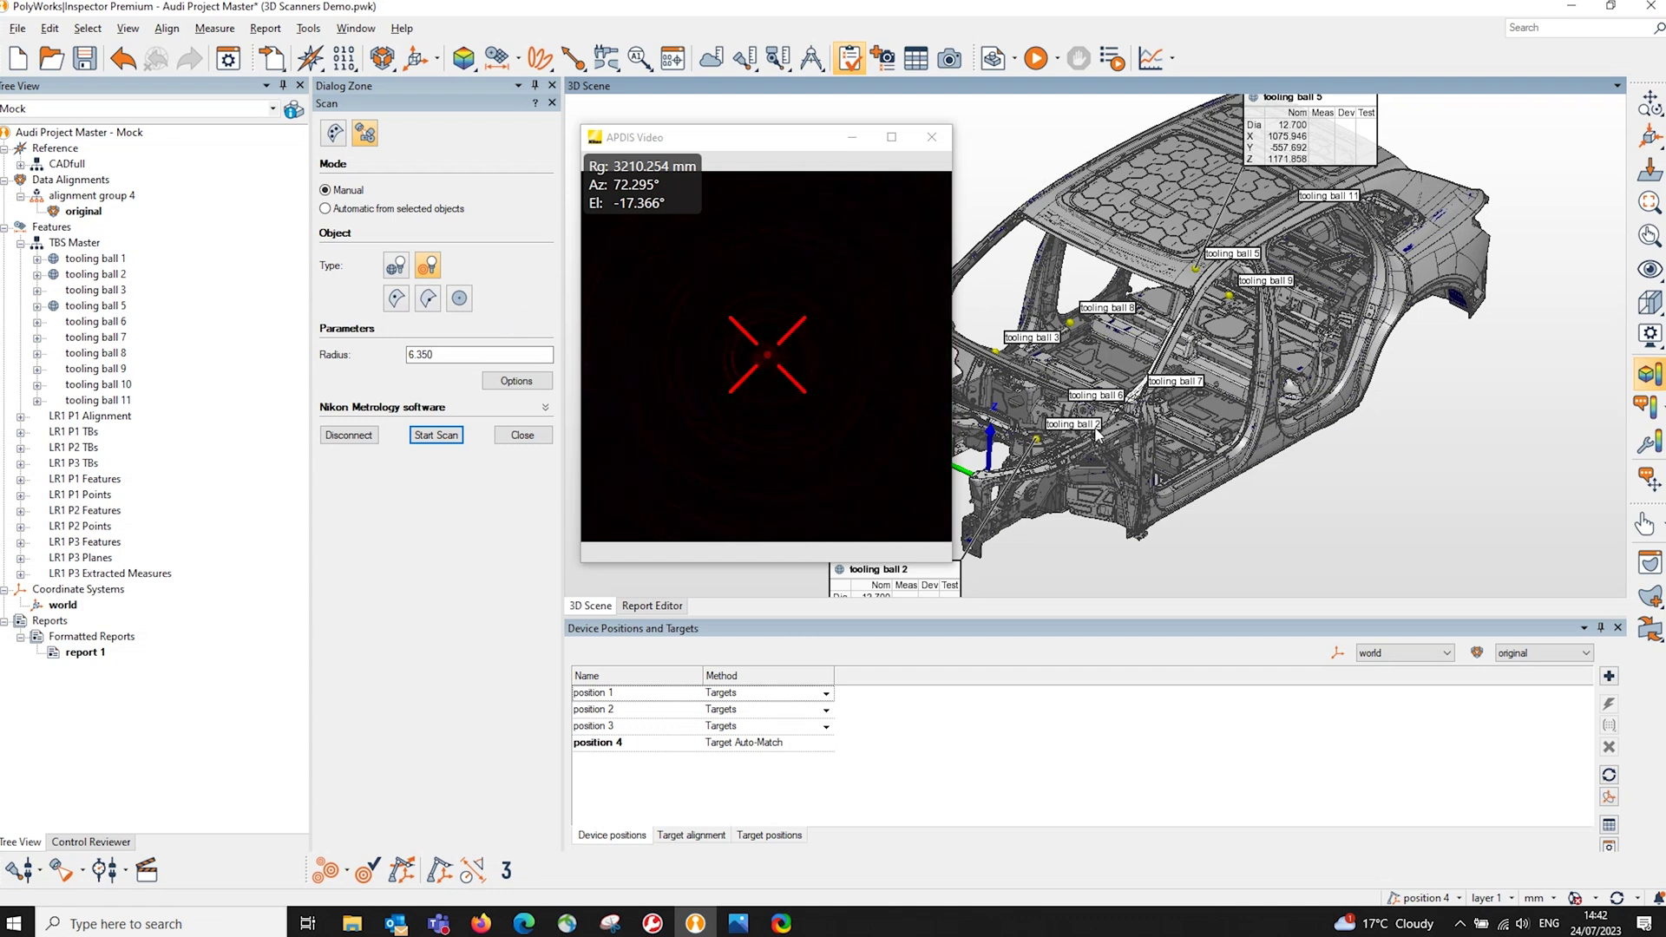
Create slot 10 and circle 29 by picking the oblong and round holes on the CAD model.
scroll(1114, 395, up, 2)
scroll(1126, 441, up, 5)
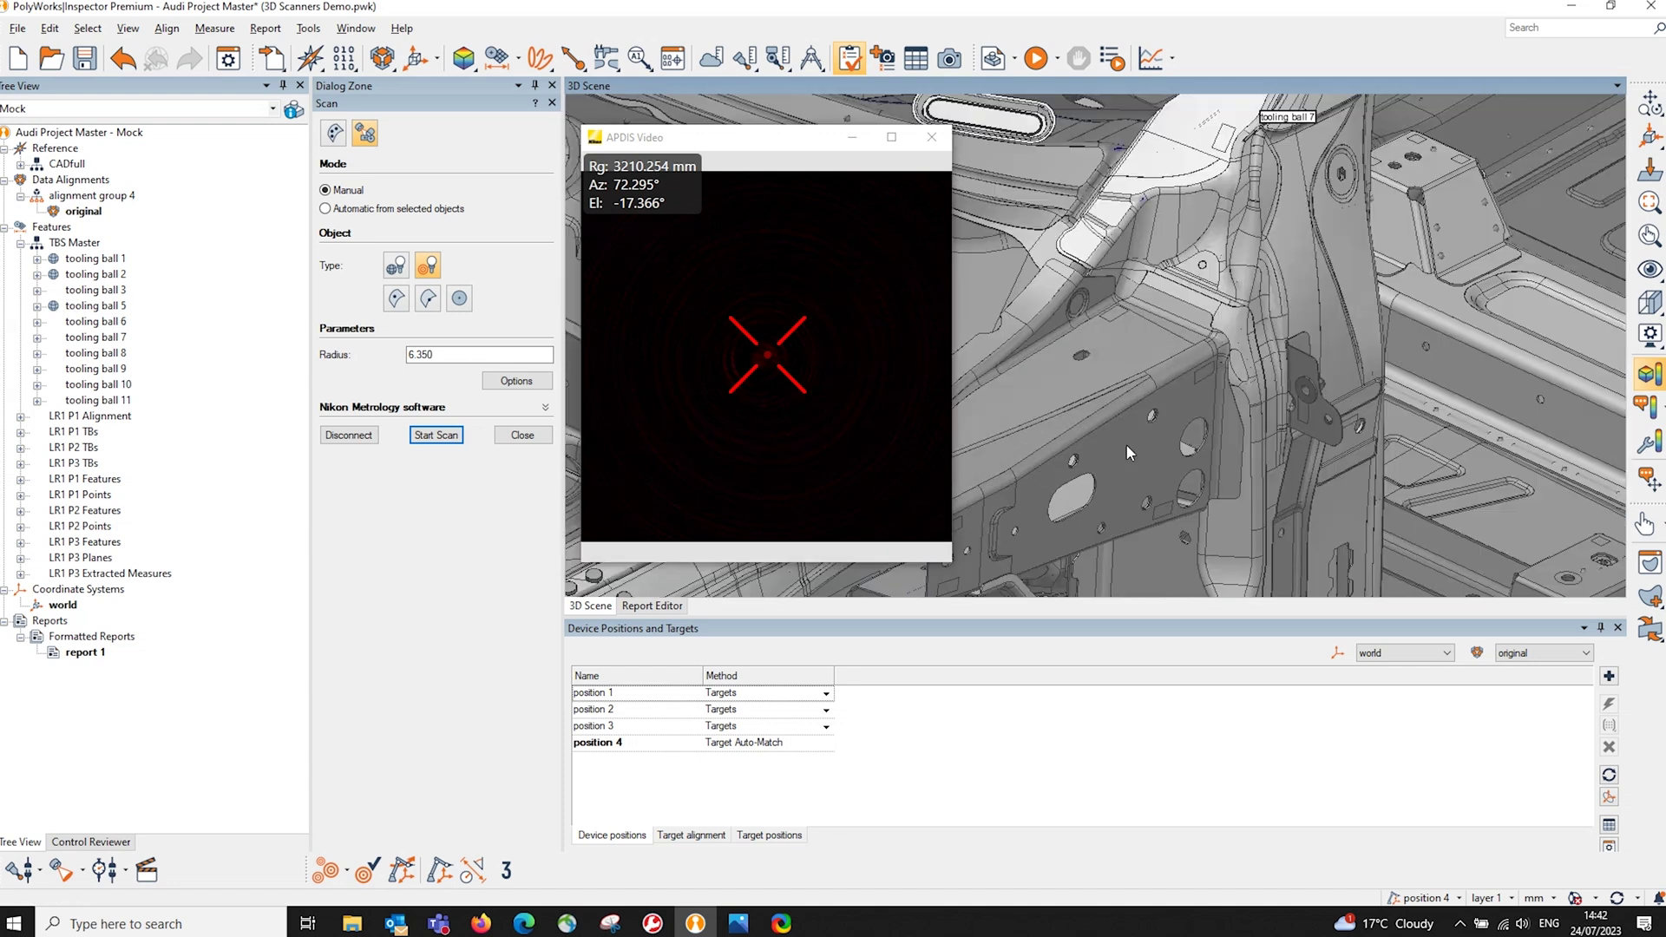
scroll(1183, 301, down, 4)
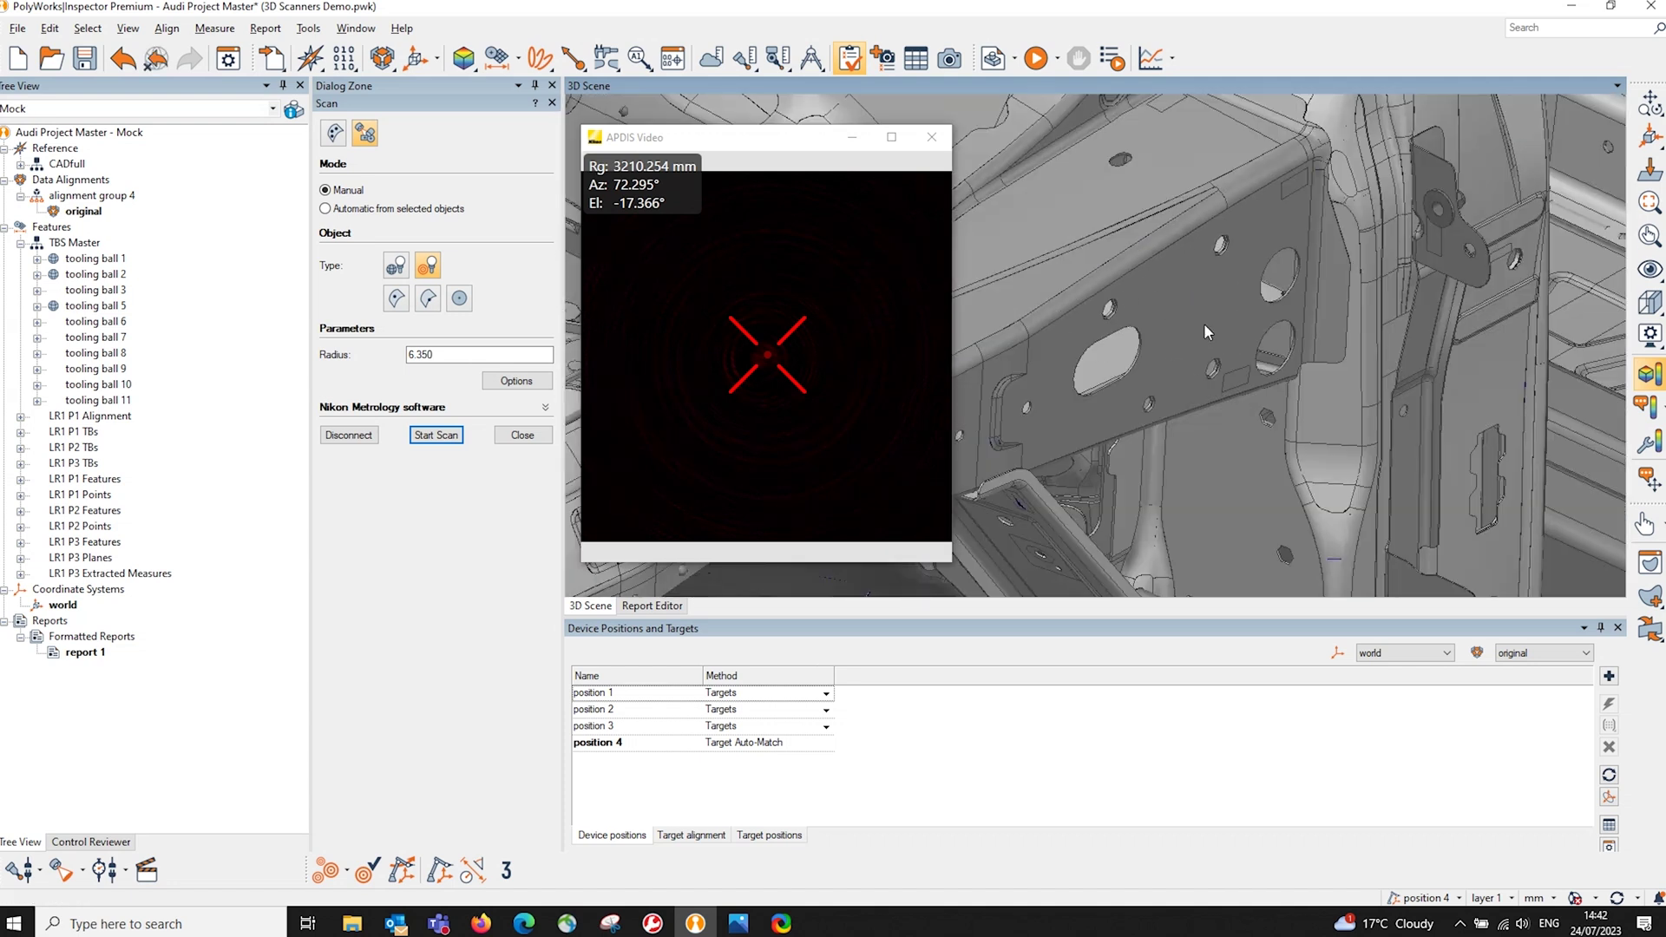
click(497, 69)
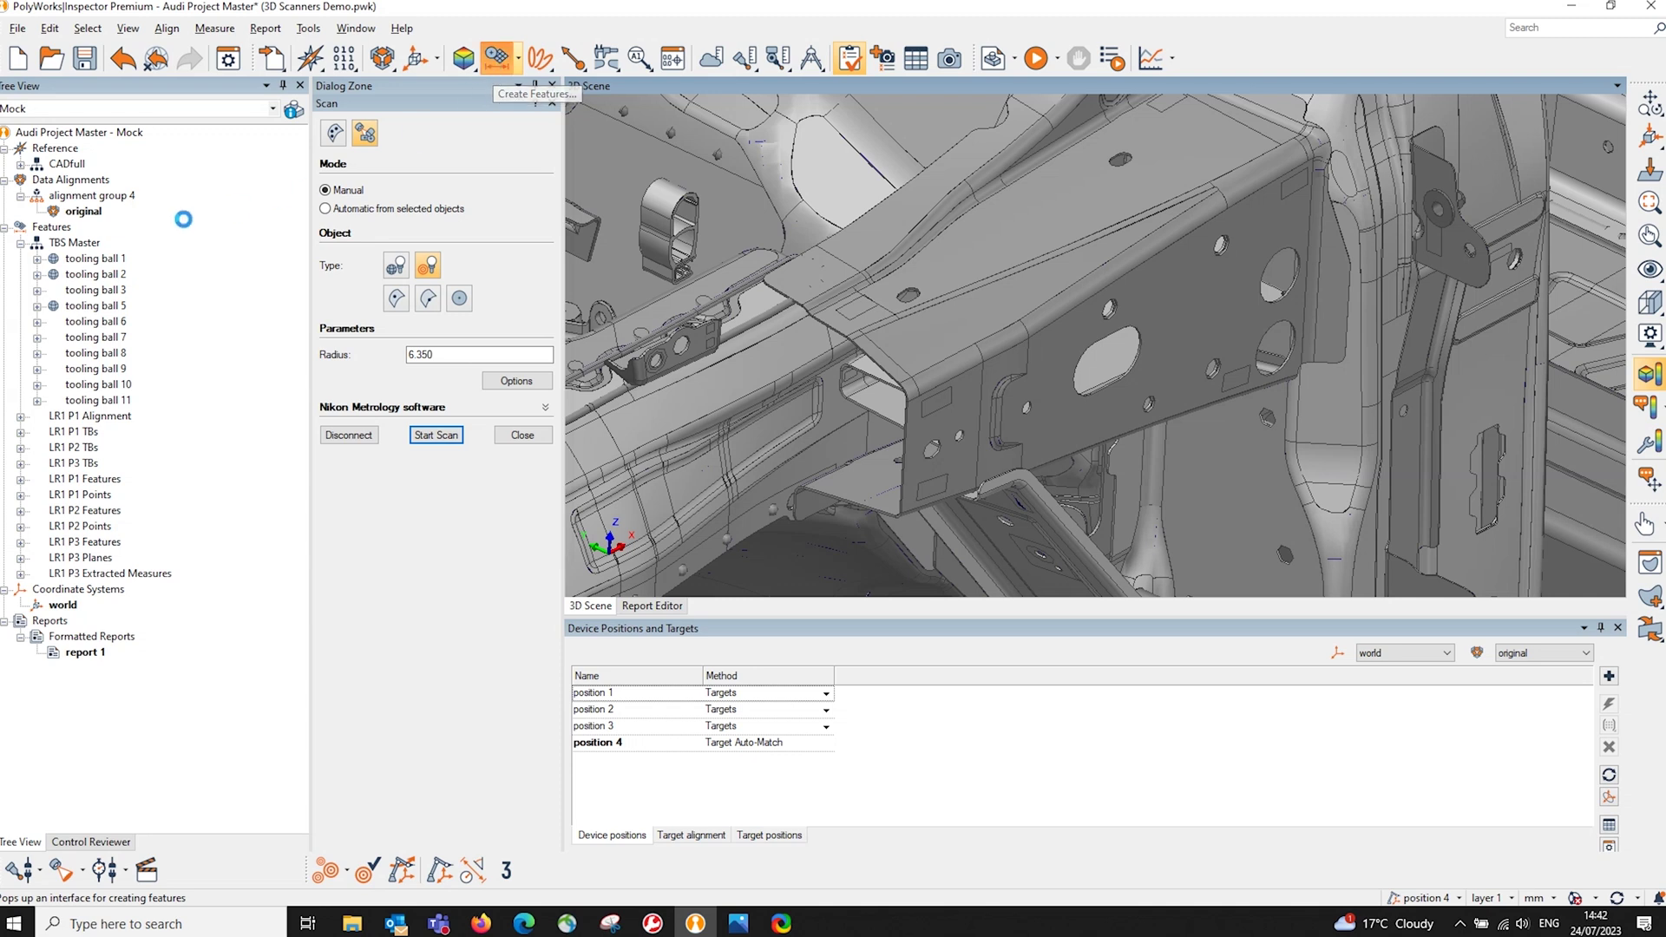
click(351, 136)
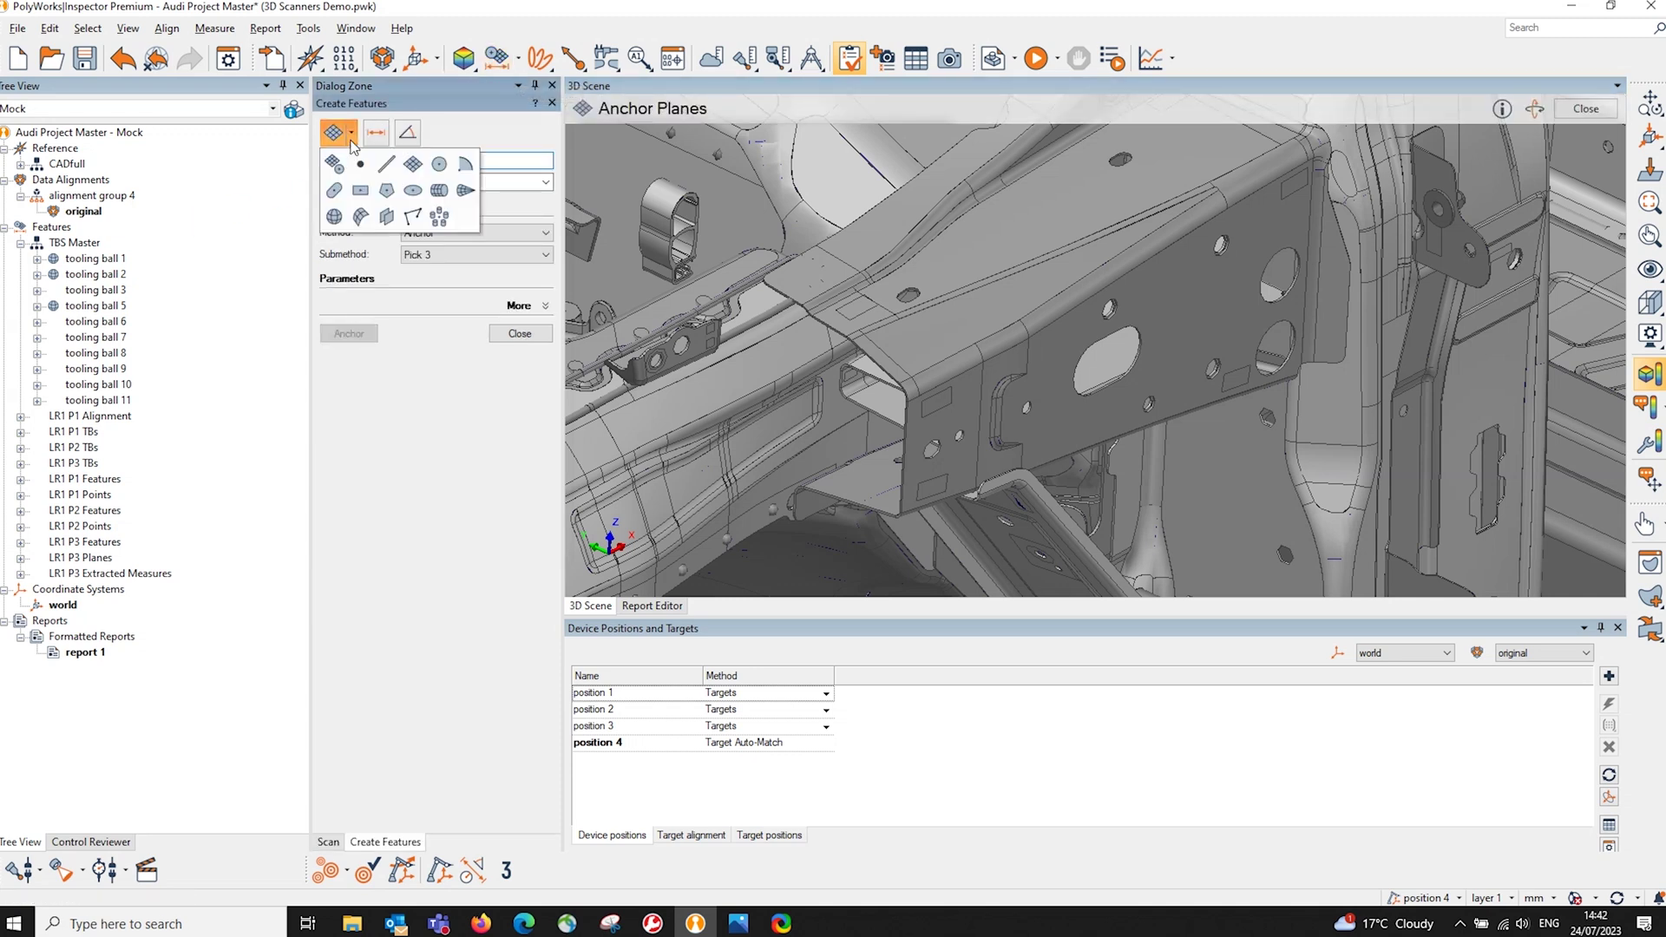
click(337, 164)
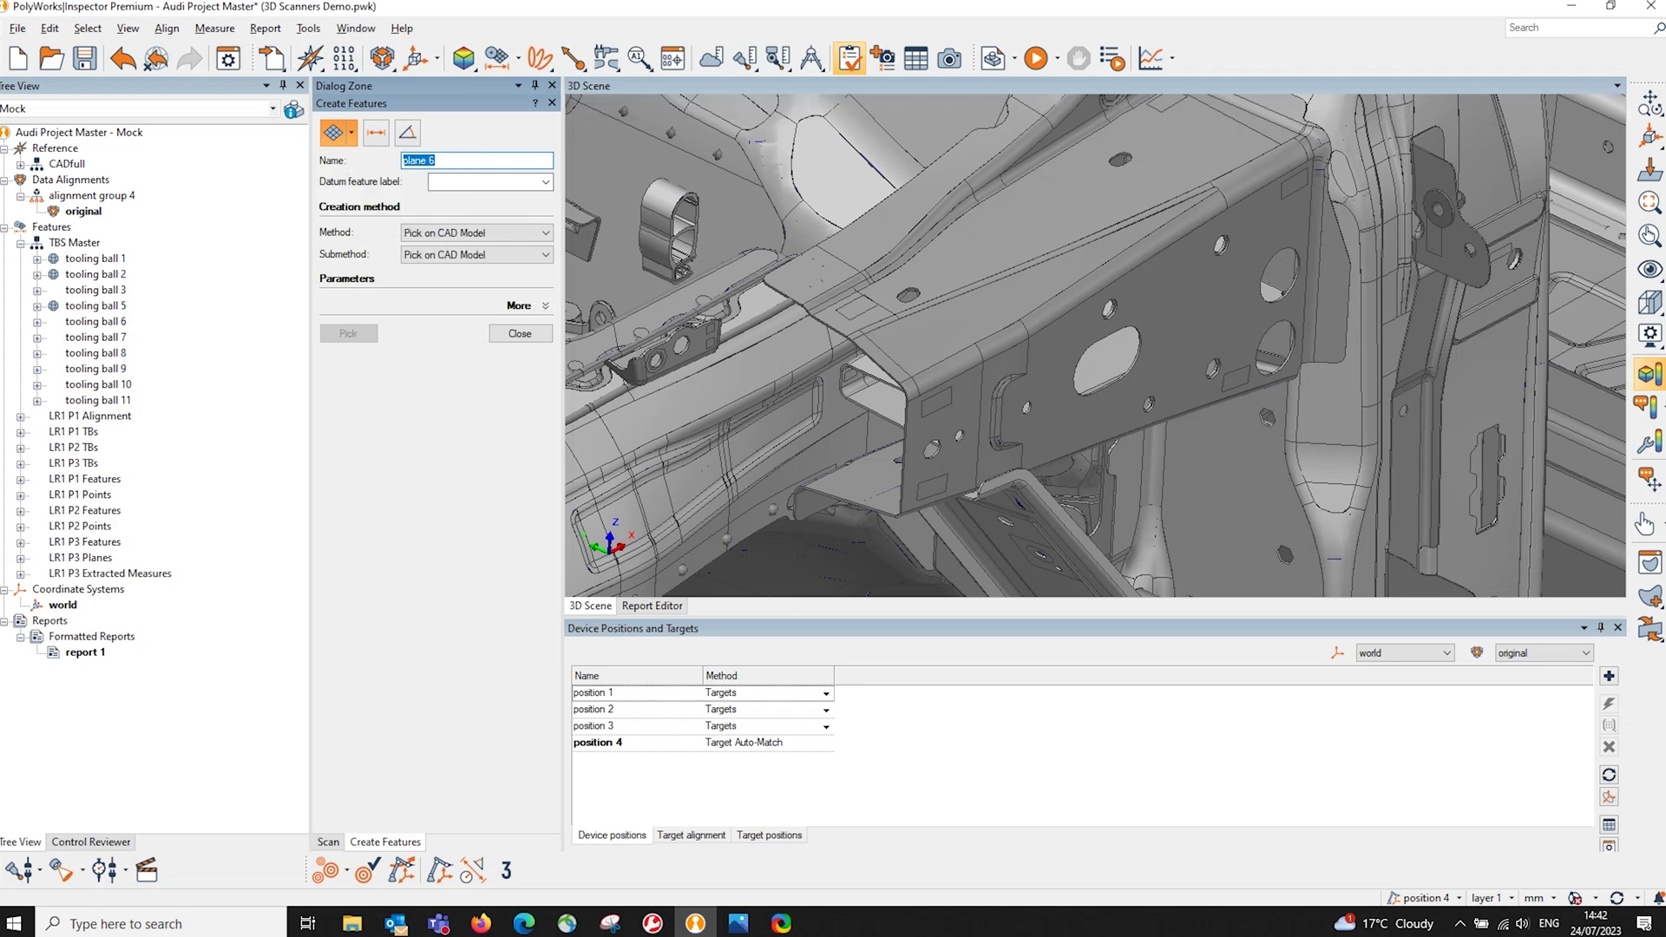
click(1118, 390)
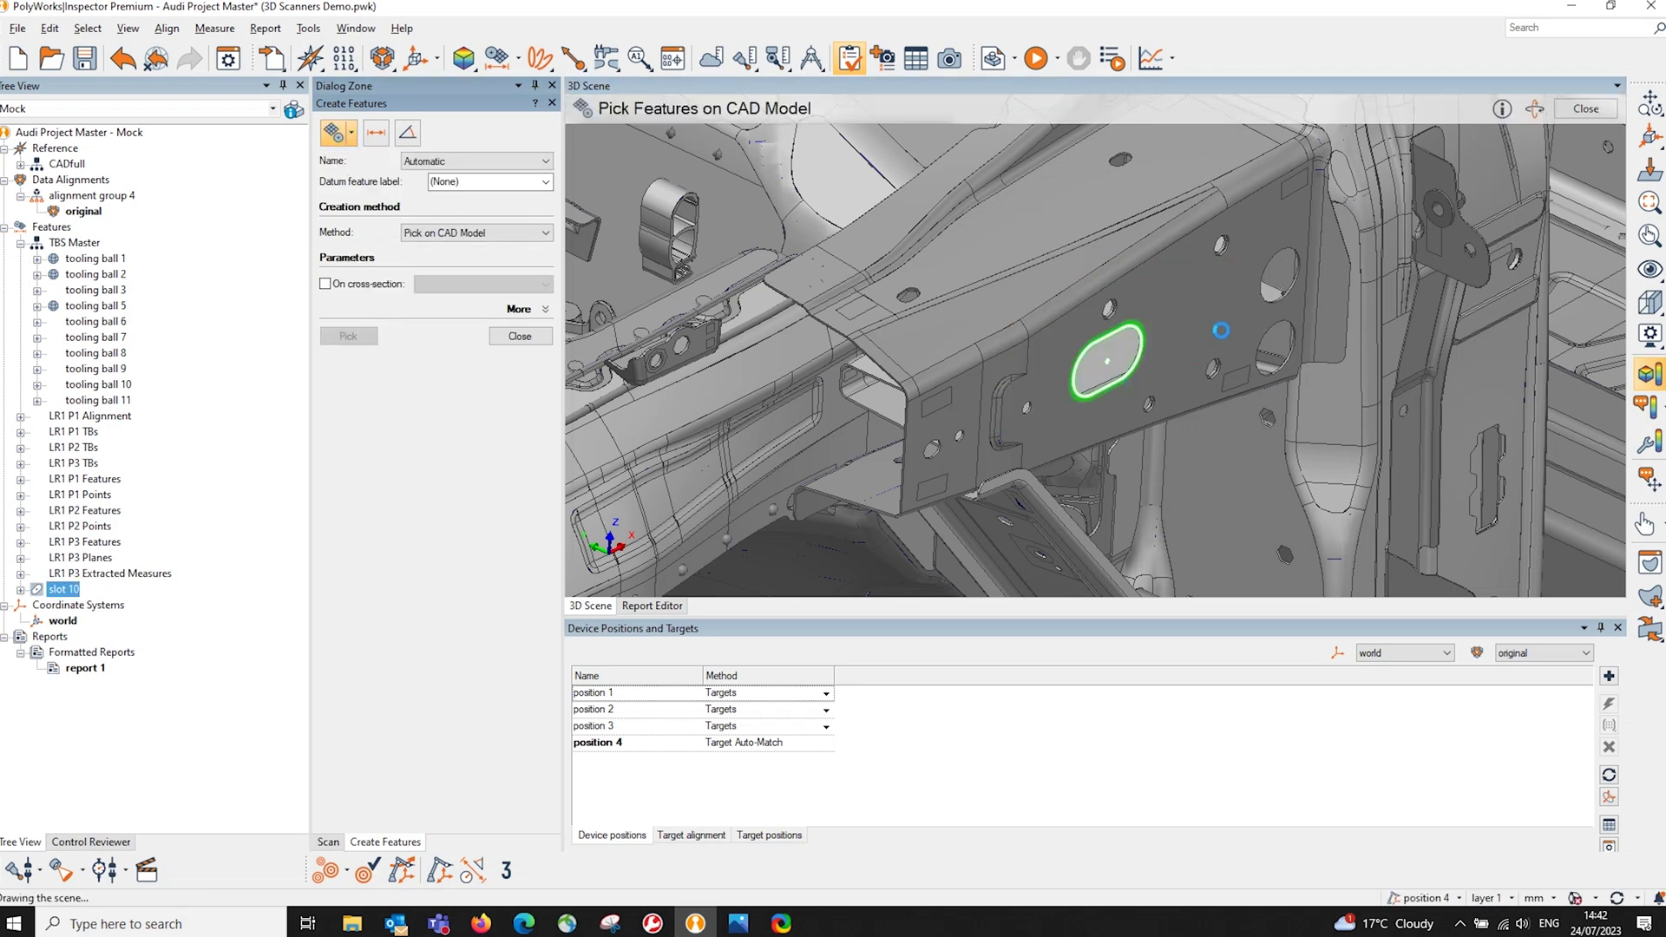
click(1264, 314)
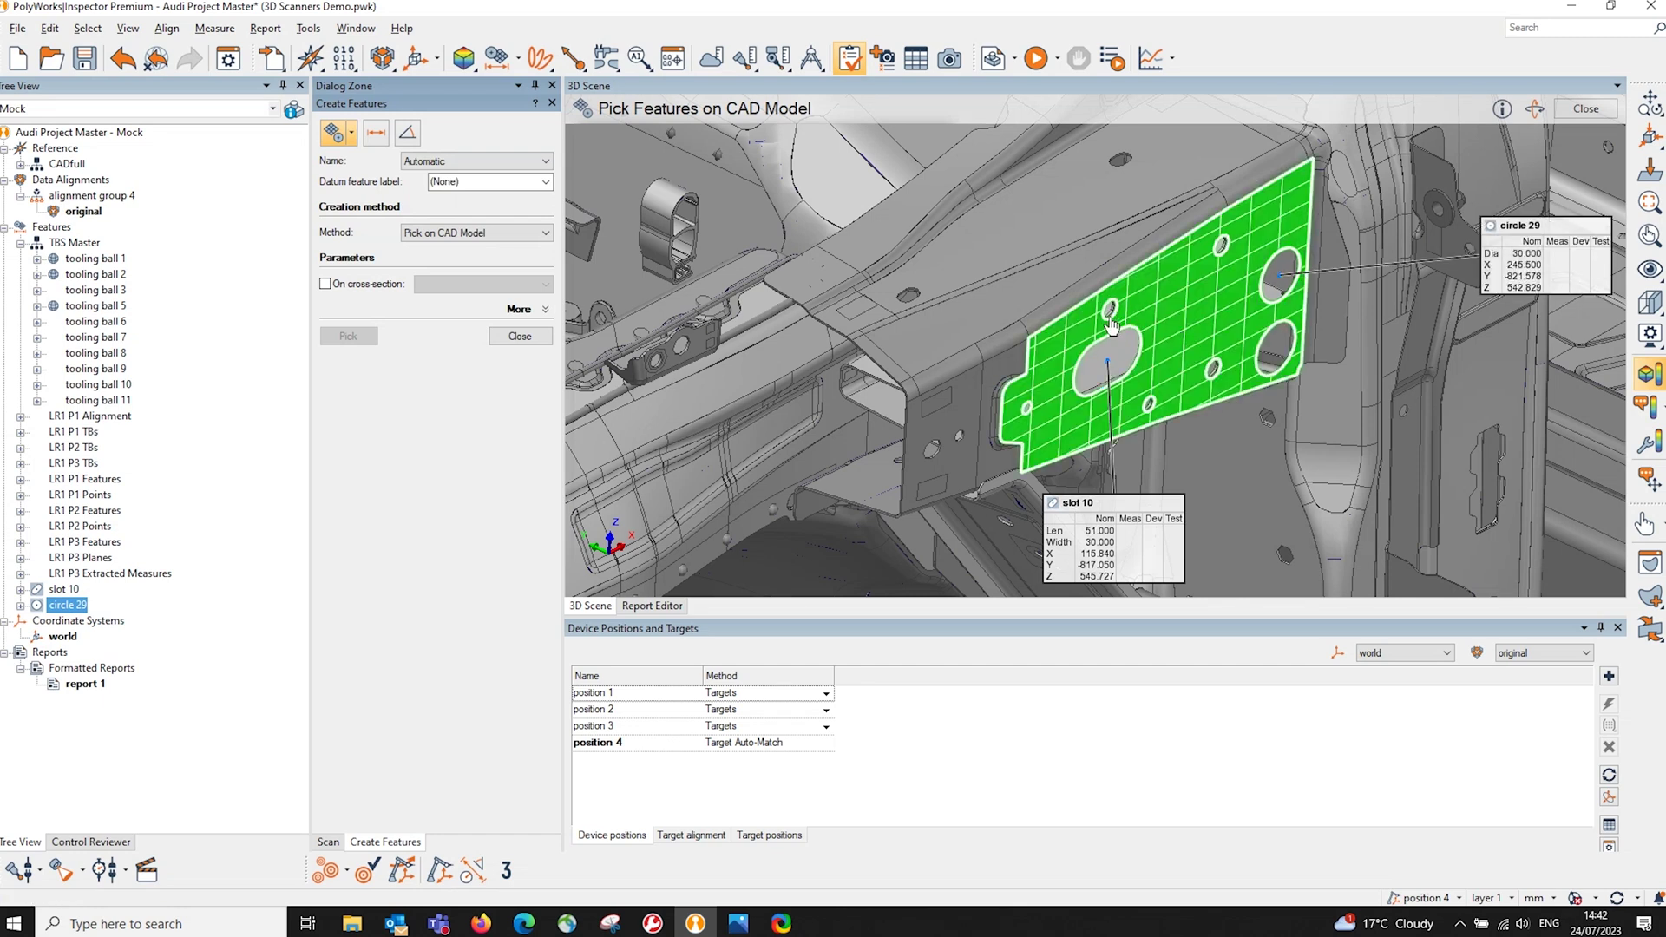
Create plane 6 on the plate by picking three points with Anchor > Pick 3.
click(351, 133)
click(401, 200)
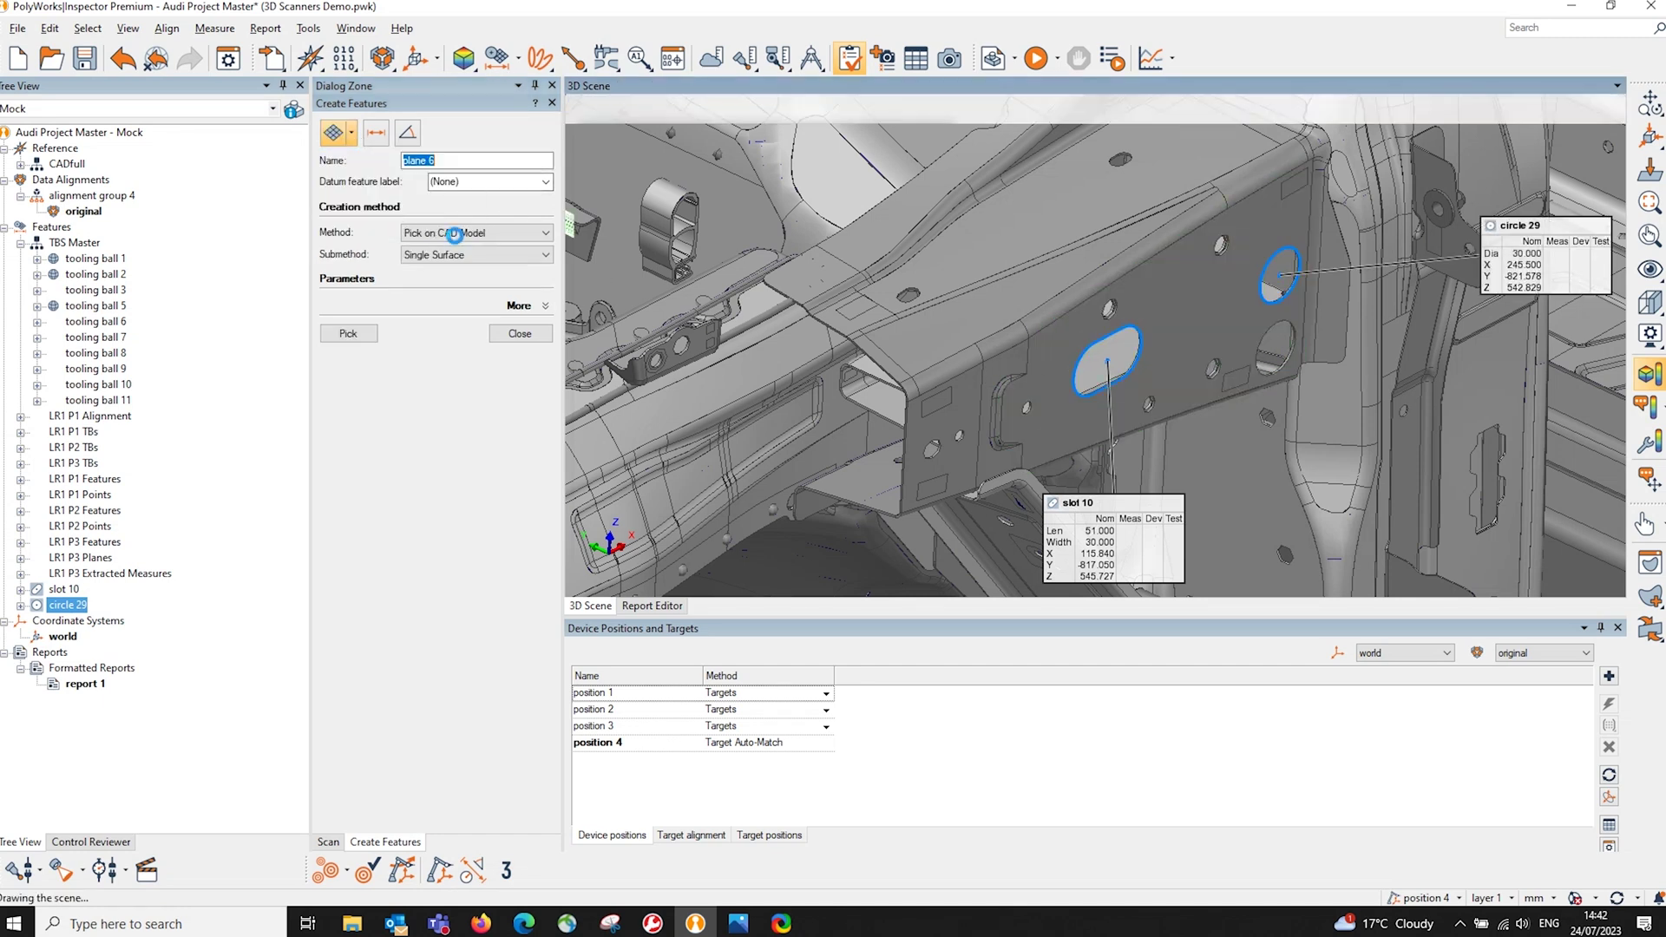
click(457, 234)
click(446, 269)
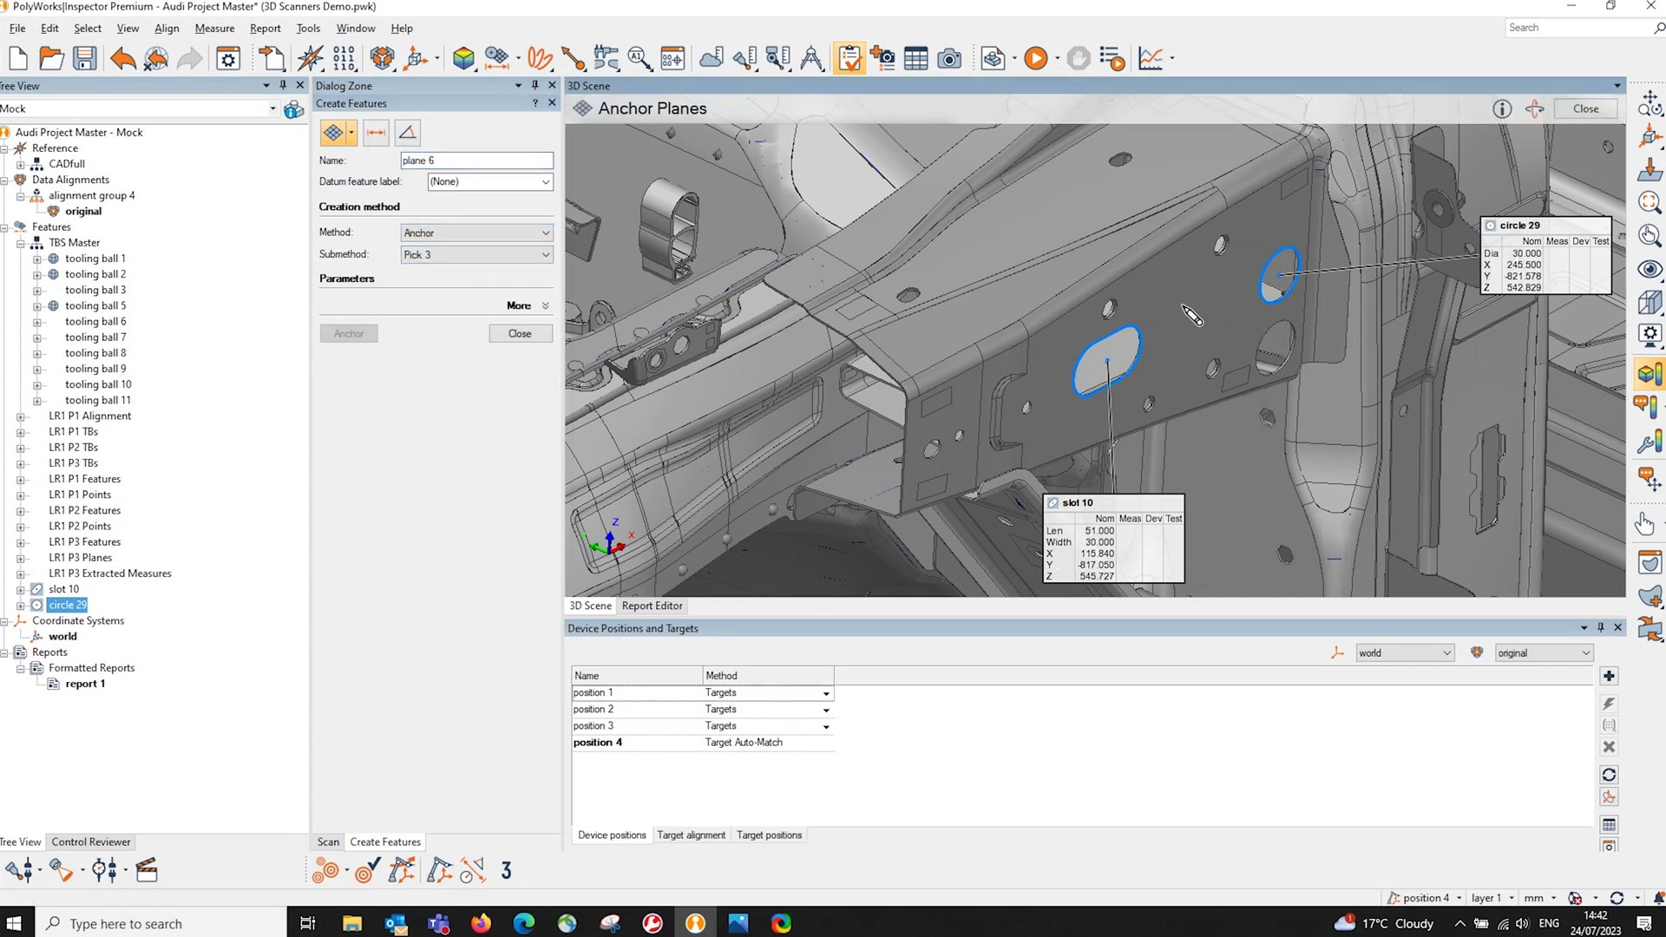
click(1182, 305)
click(1223, 285)
click(1237, 335)
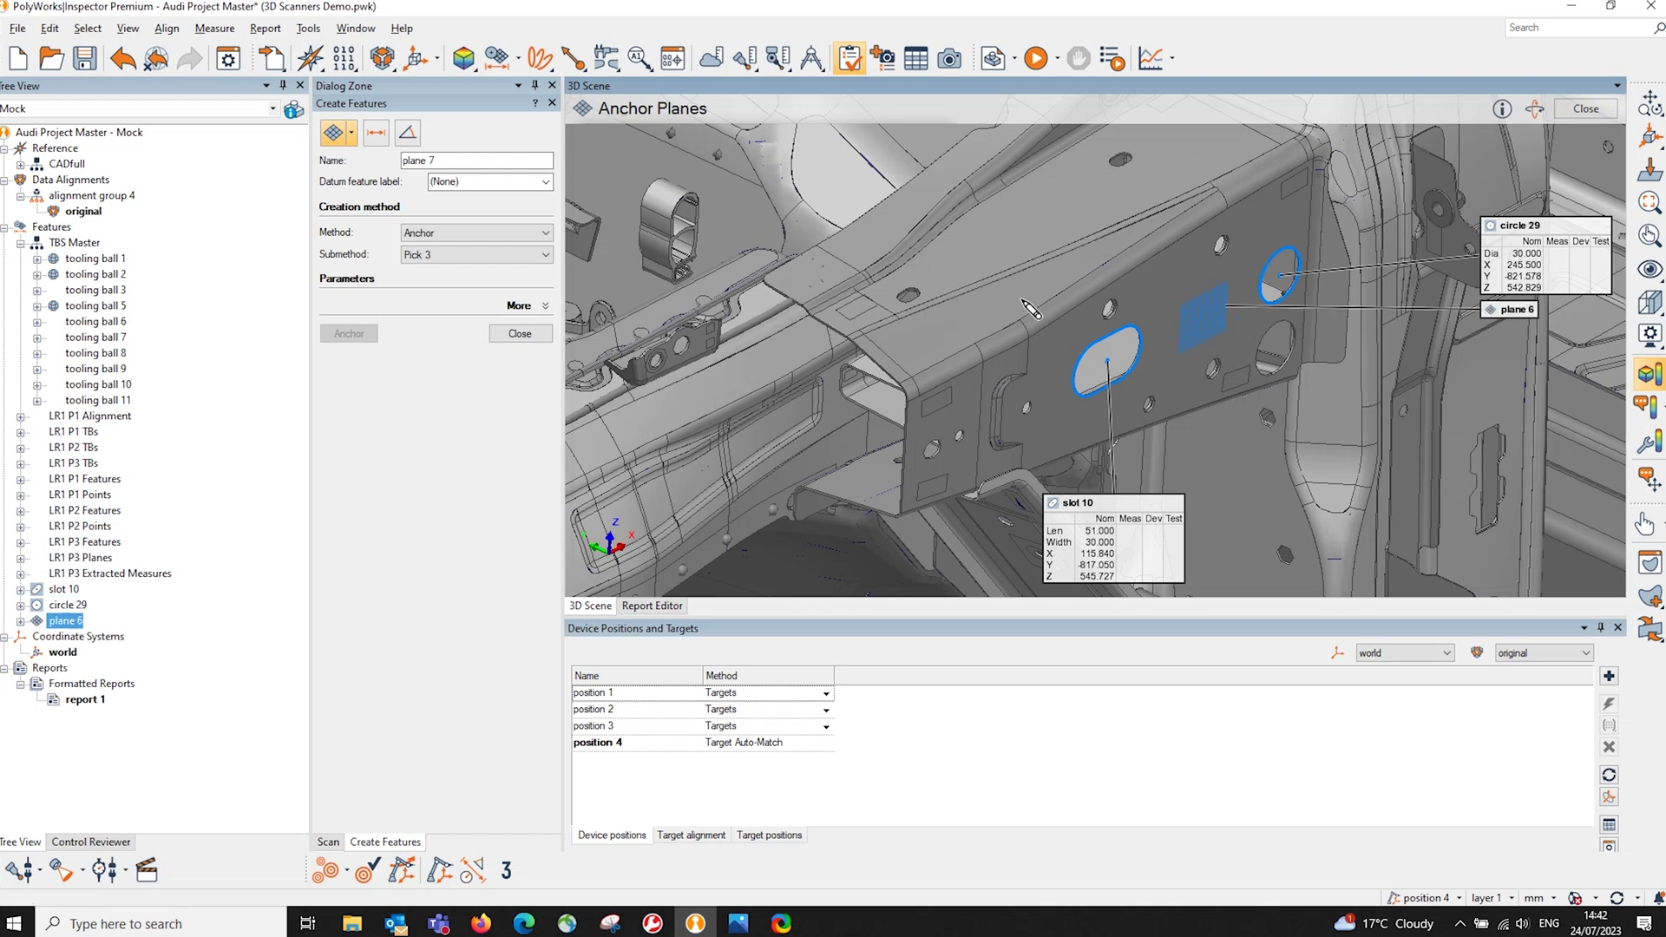
Close Create Features and open slot 10's Properties from the Tree View.
click(512, 333)
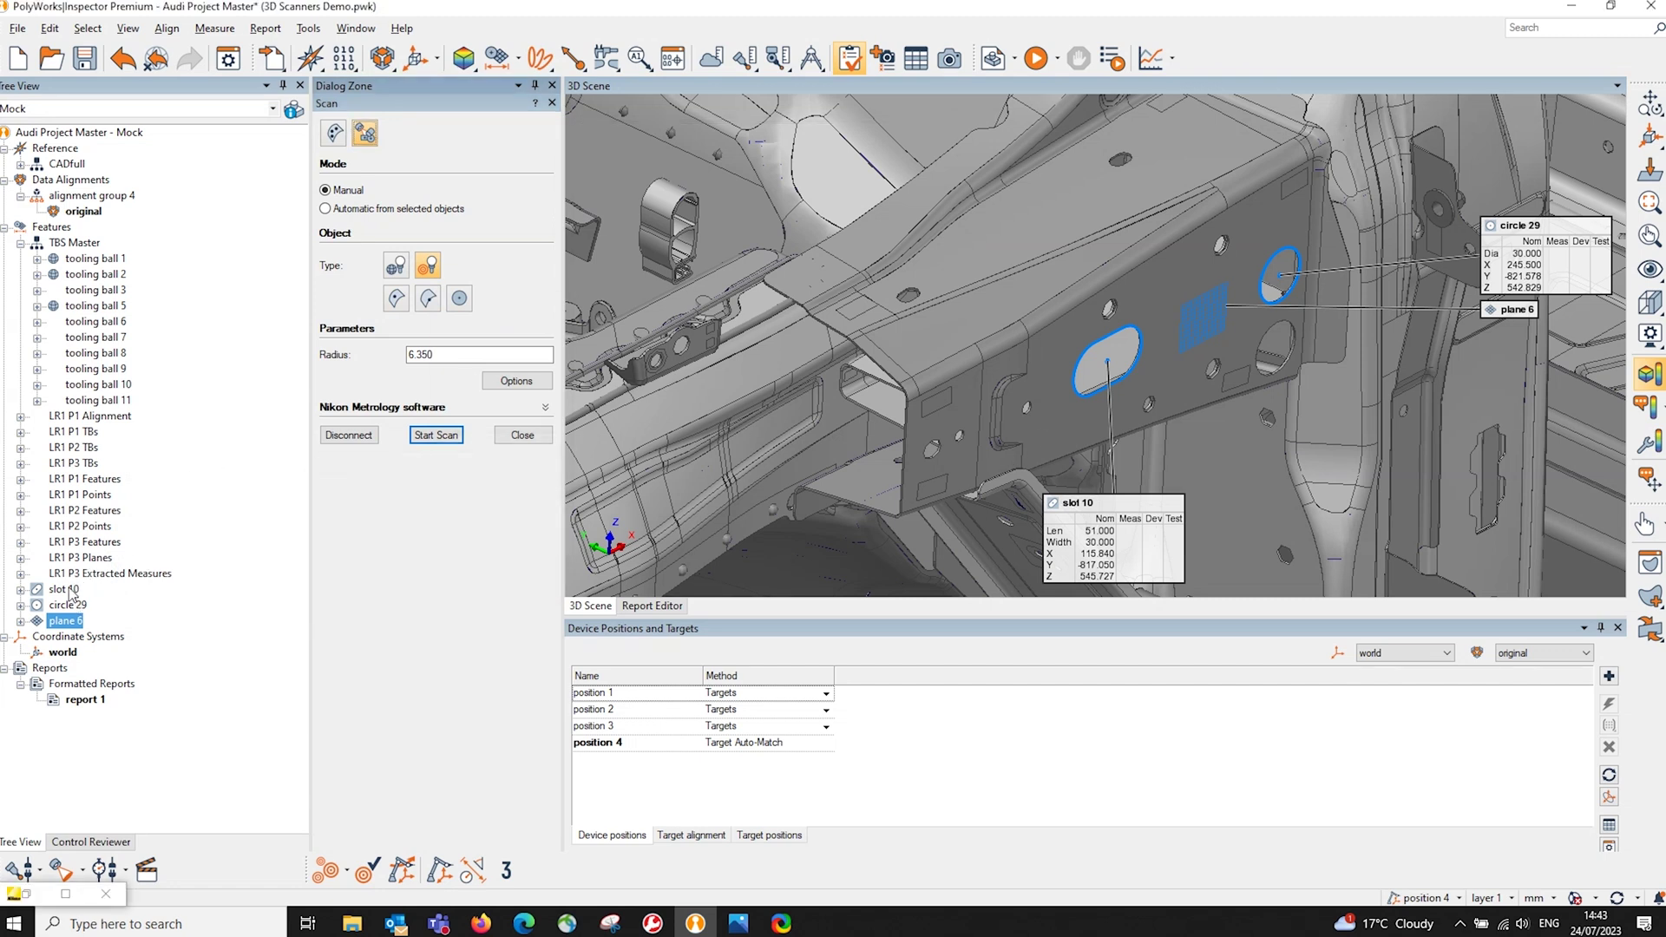
click(67, 590)
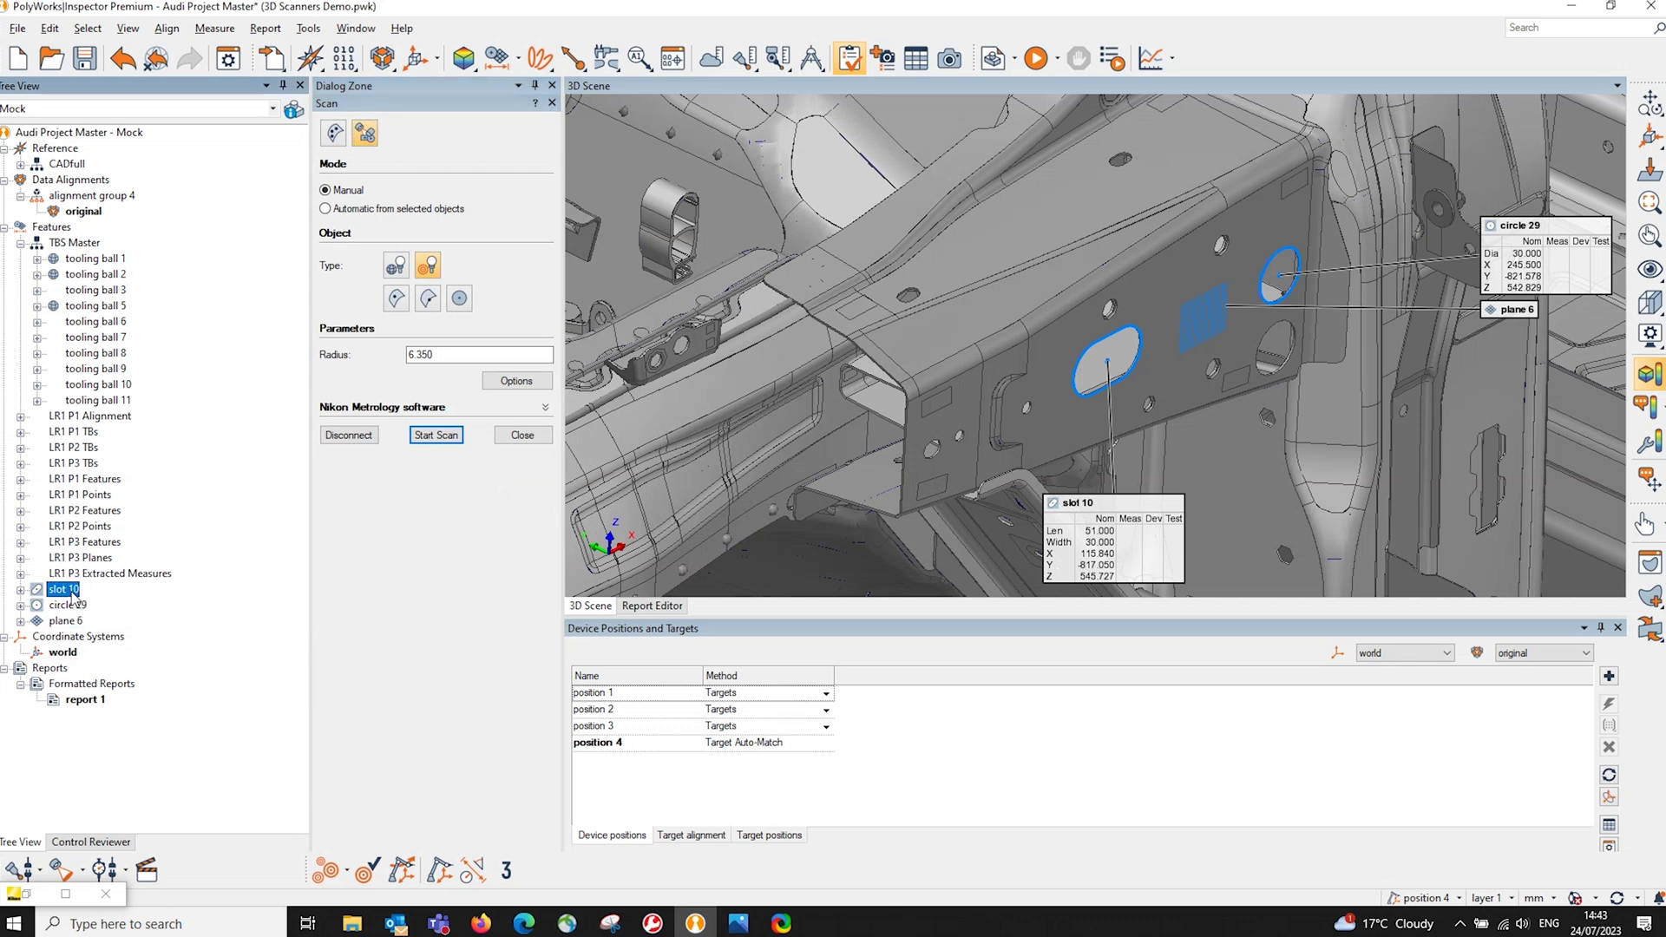
right_click(73, 597)
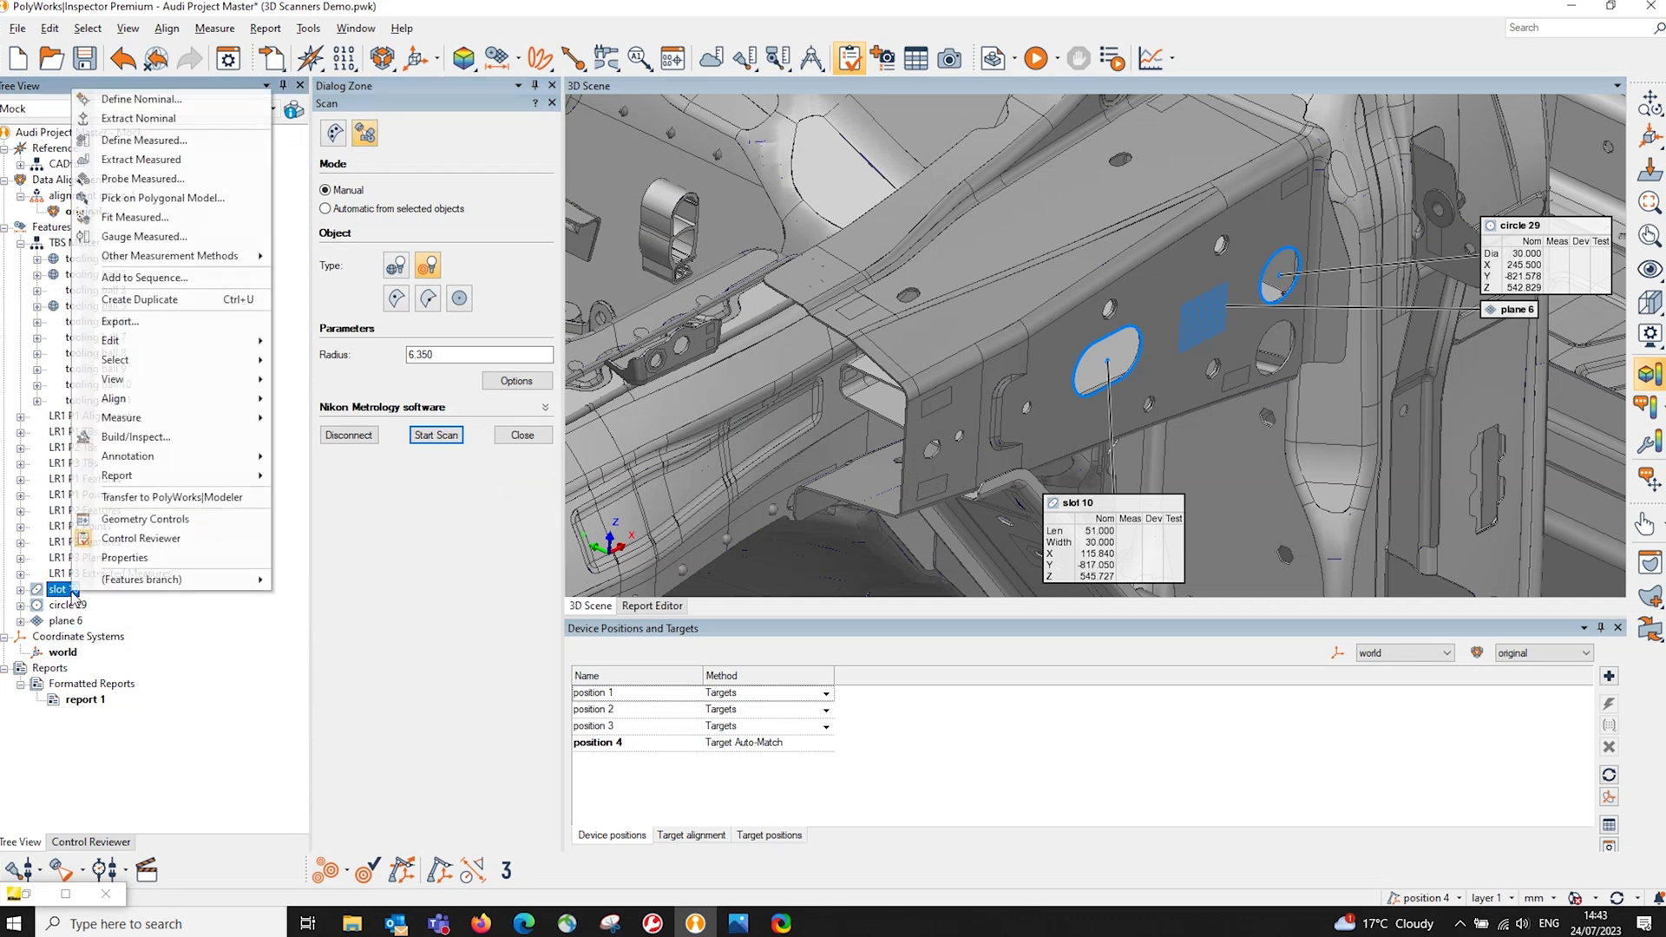
click(159, 553)
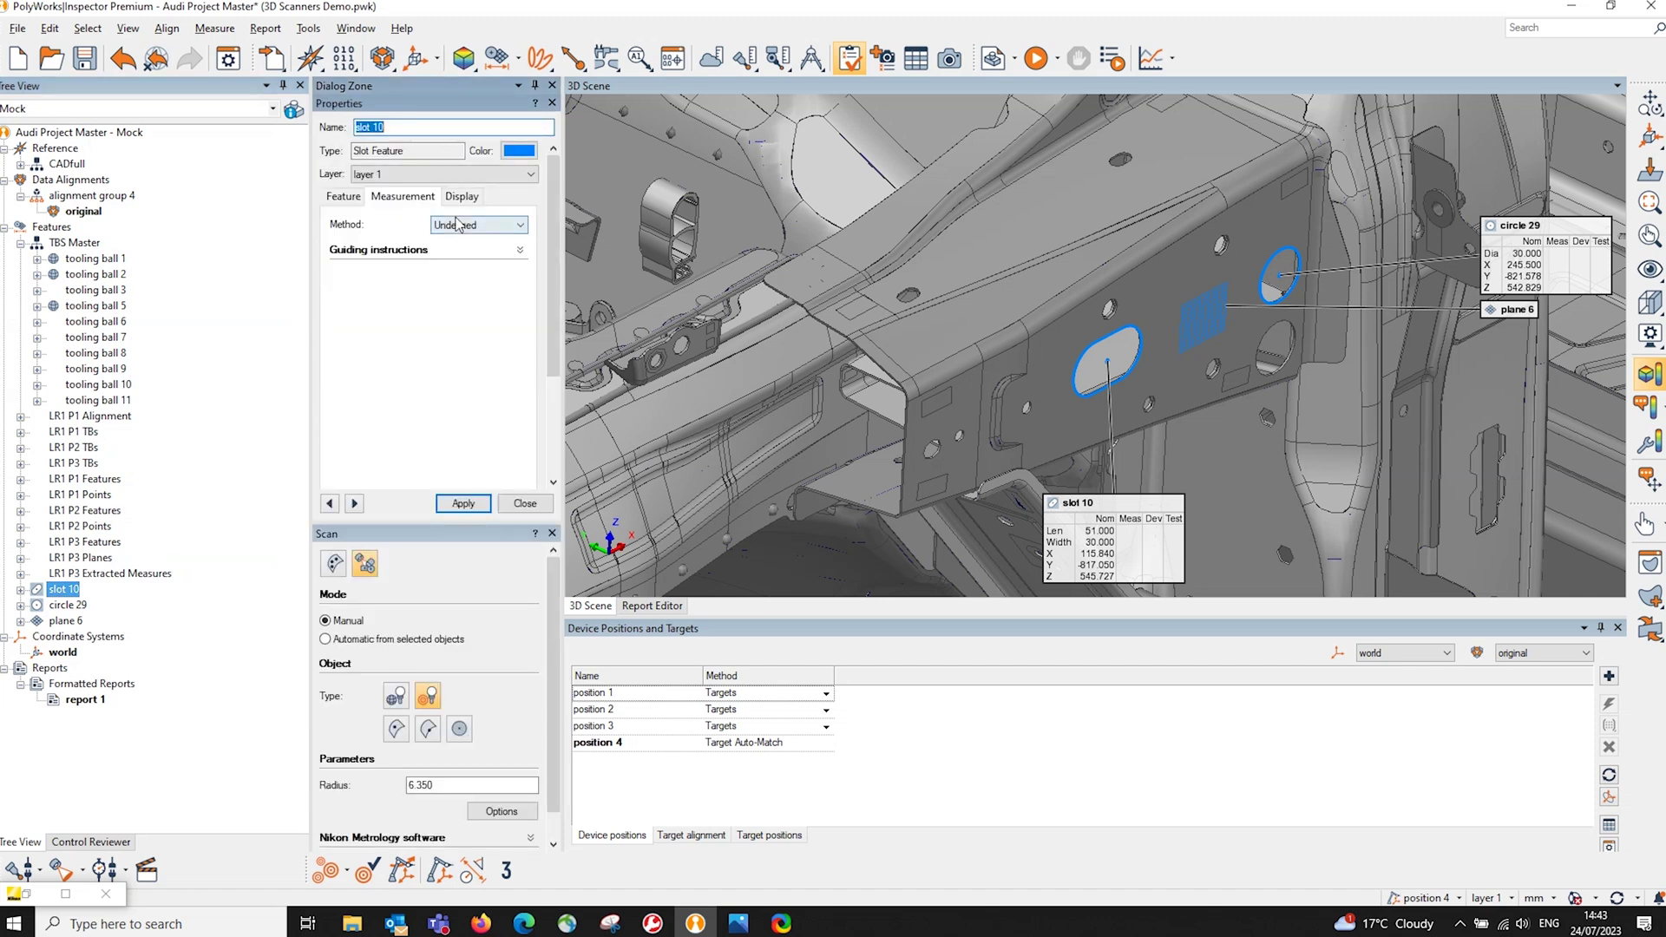
Set slot 10 to Extract with the Trimmed submethod and max distance 2.
click(464, 226)
click(479, 262)
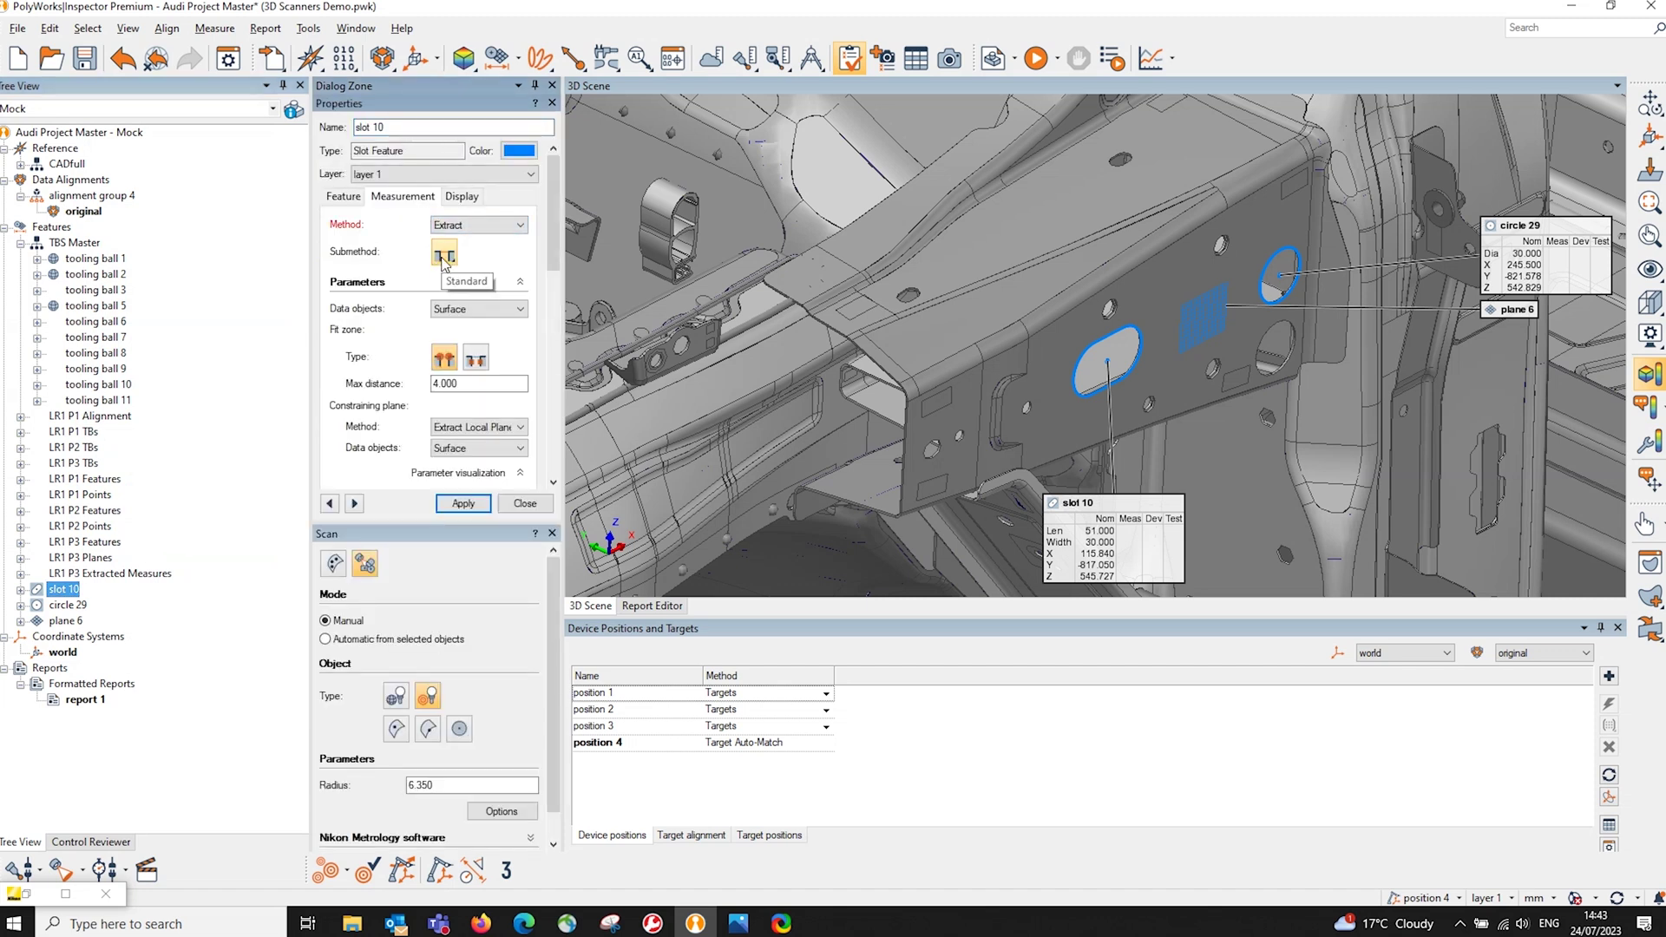
click(444, 256)
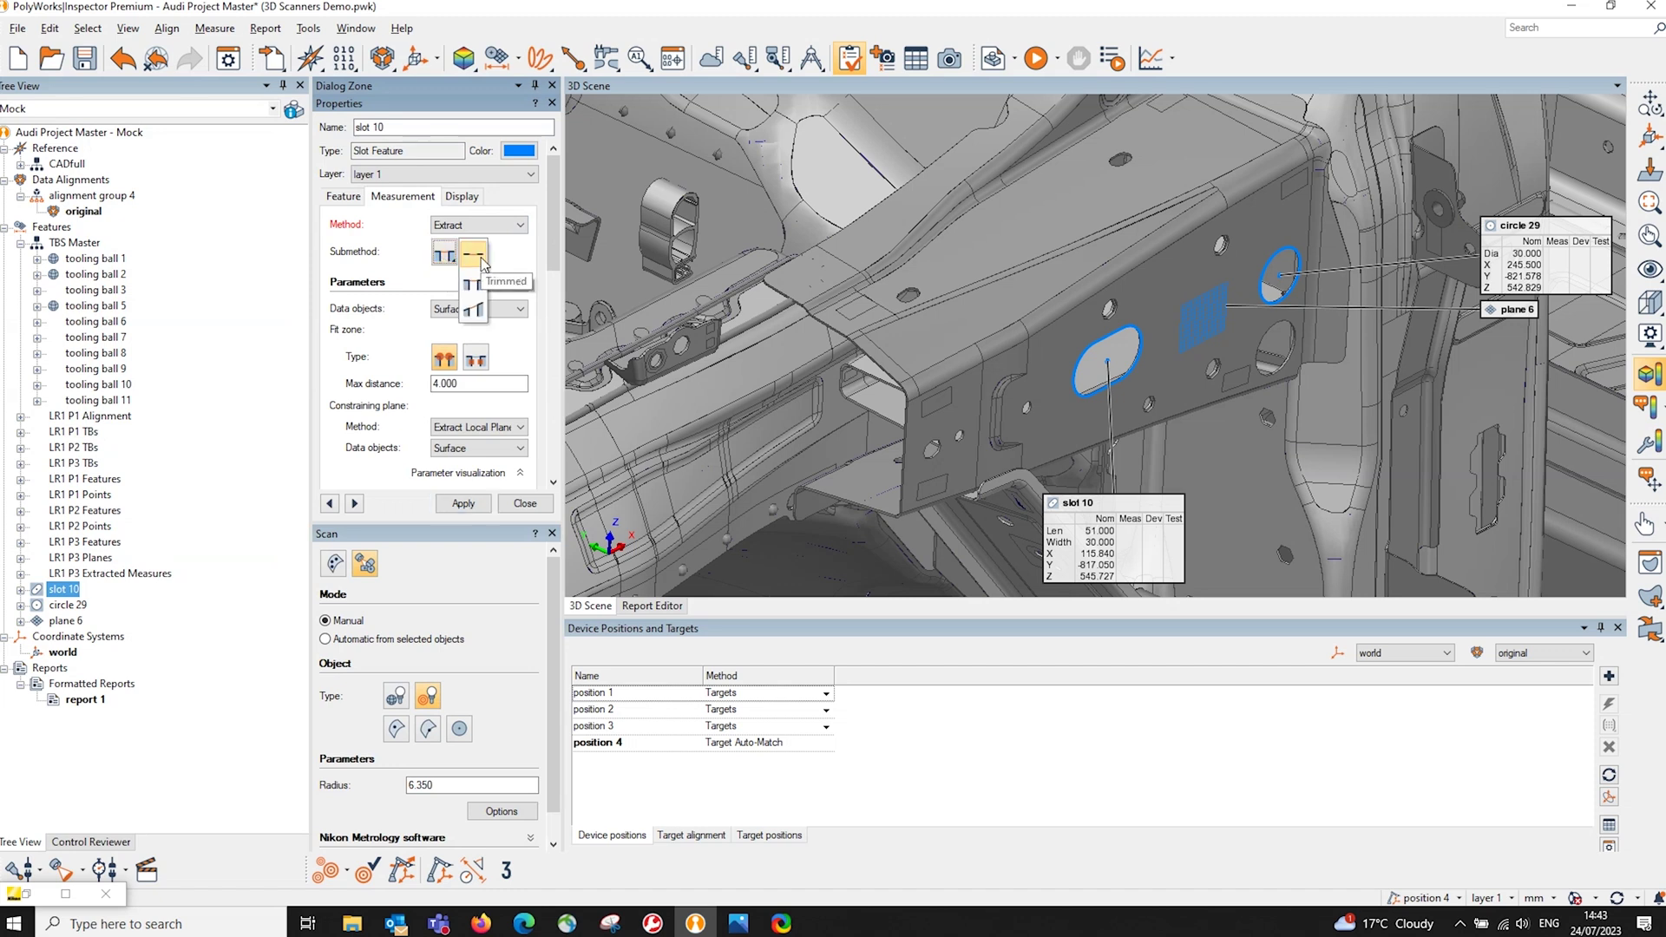
click(480, 259)
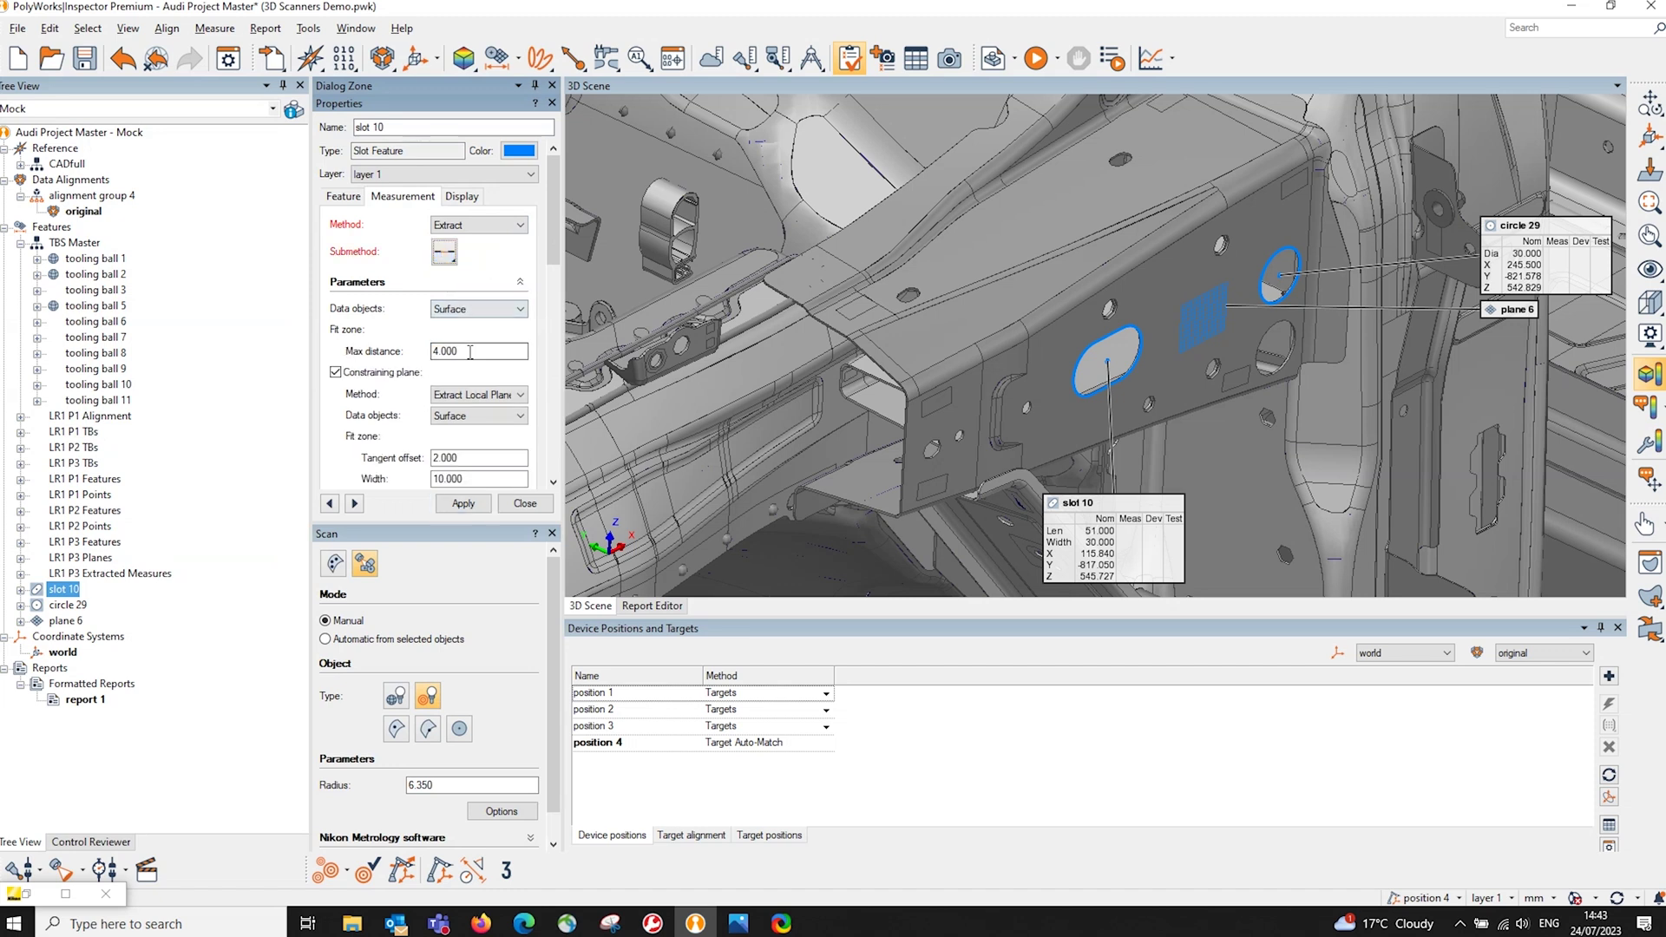
scroll(553, 276, down, 3)
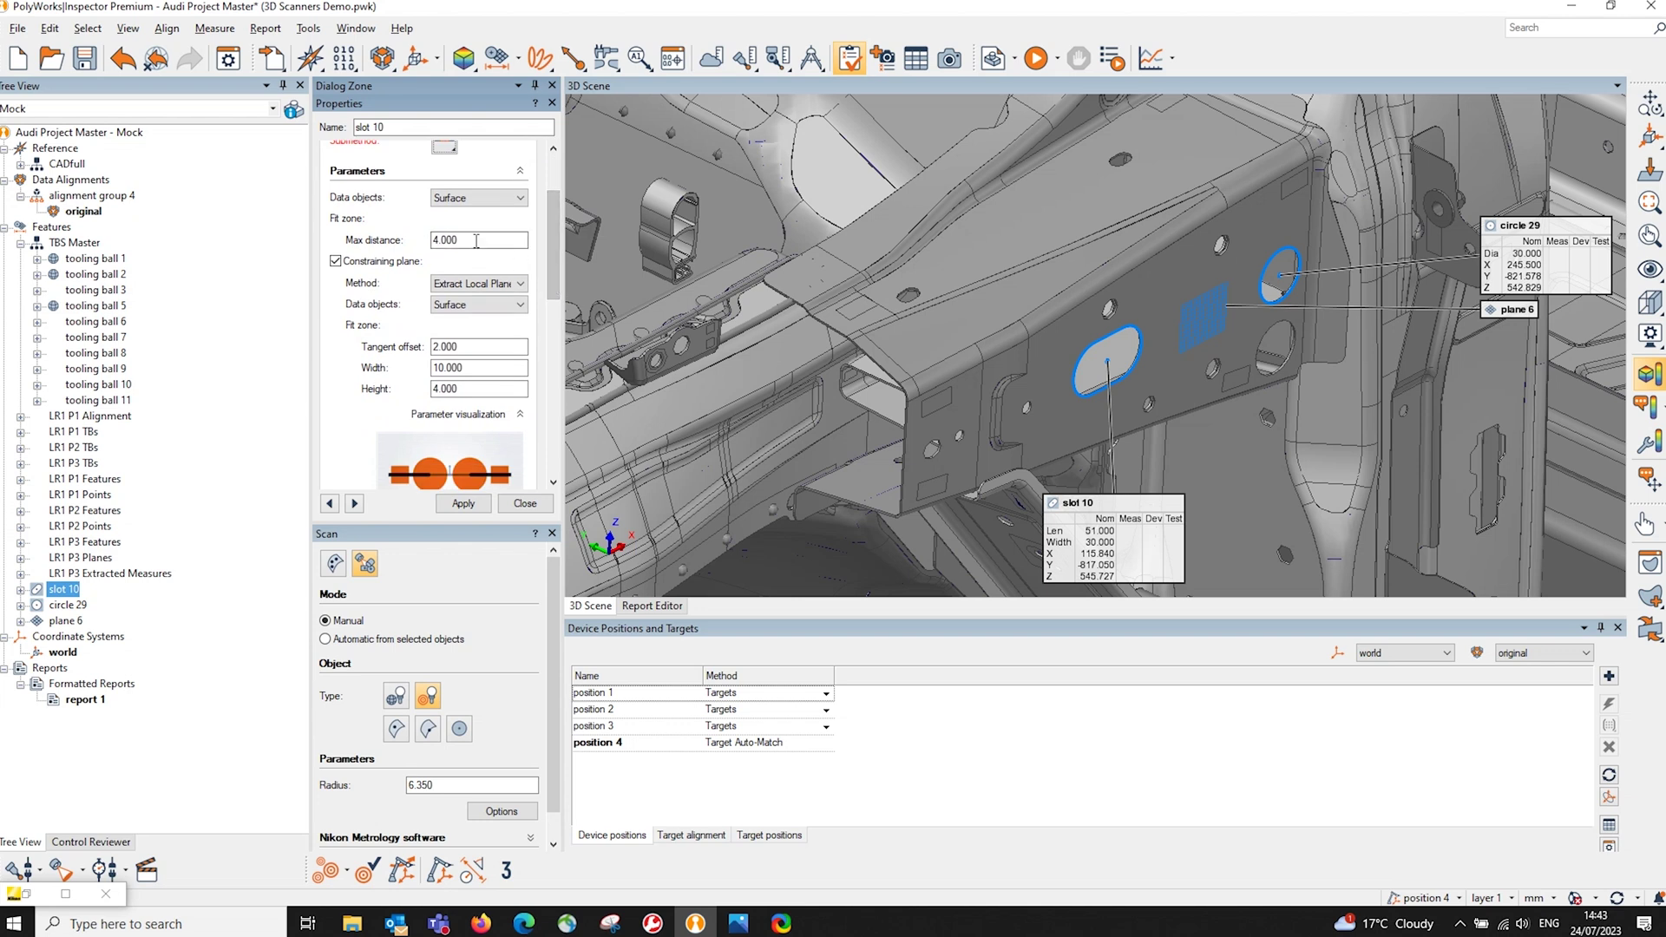
click(476, 240)
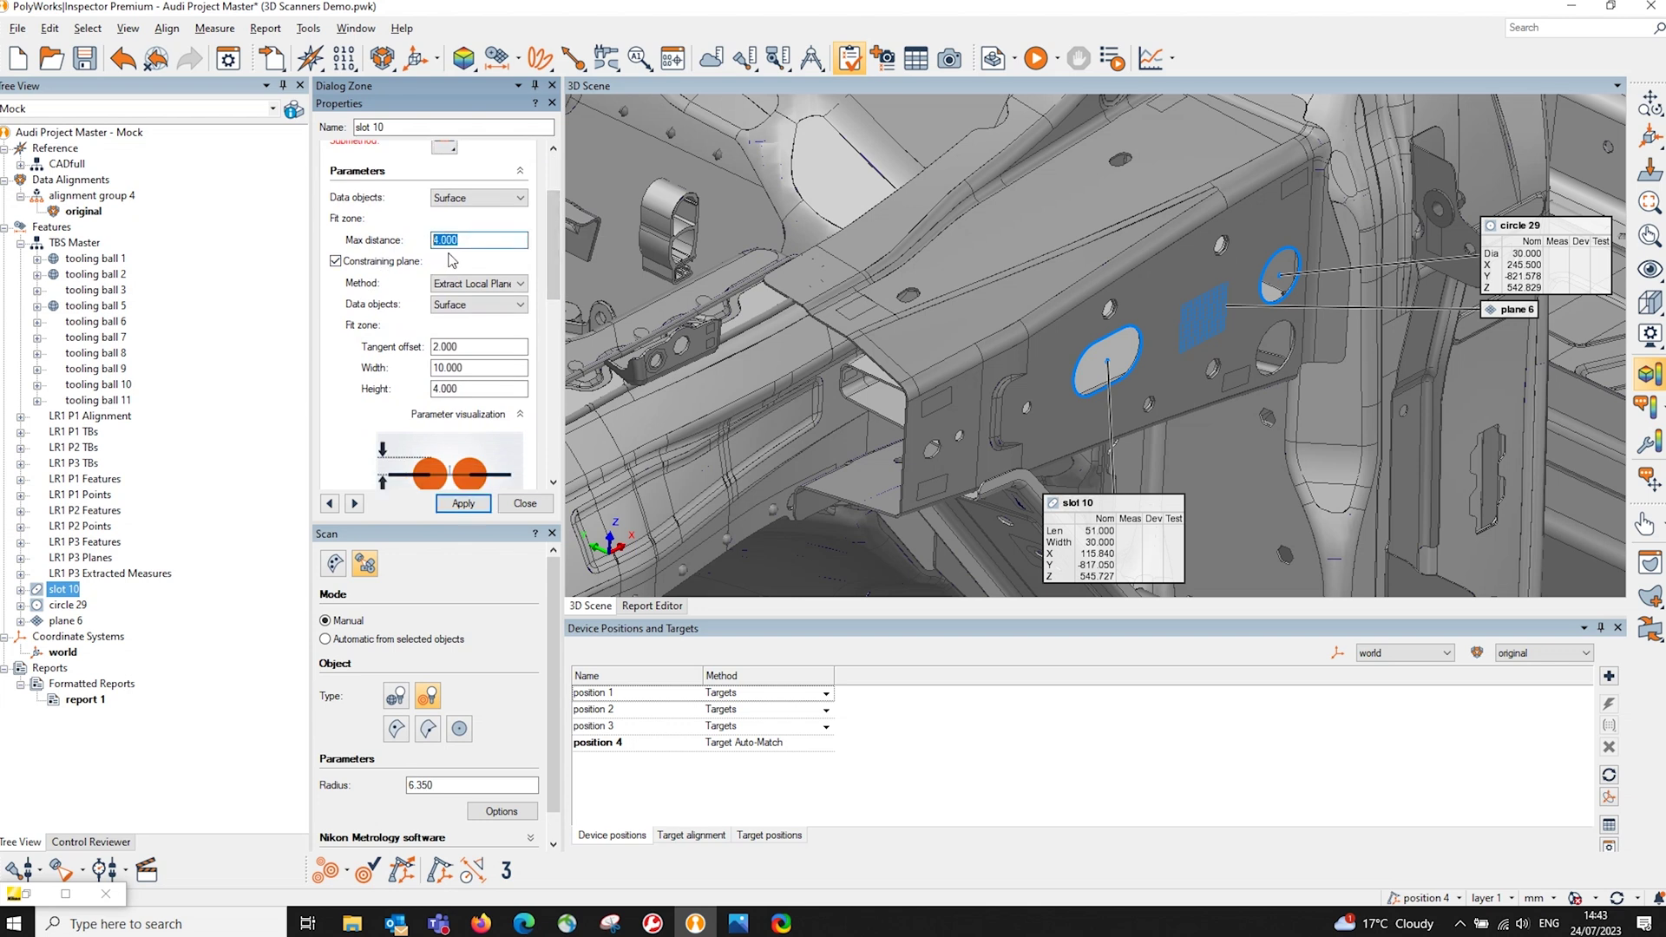
text(2)
Use Min fit, turn off Max angle, reject outliers by standard deviation, and apply.
scroll(555, 269, down, 2)
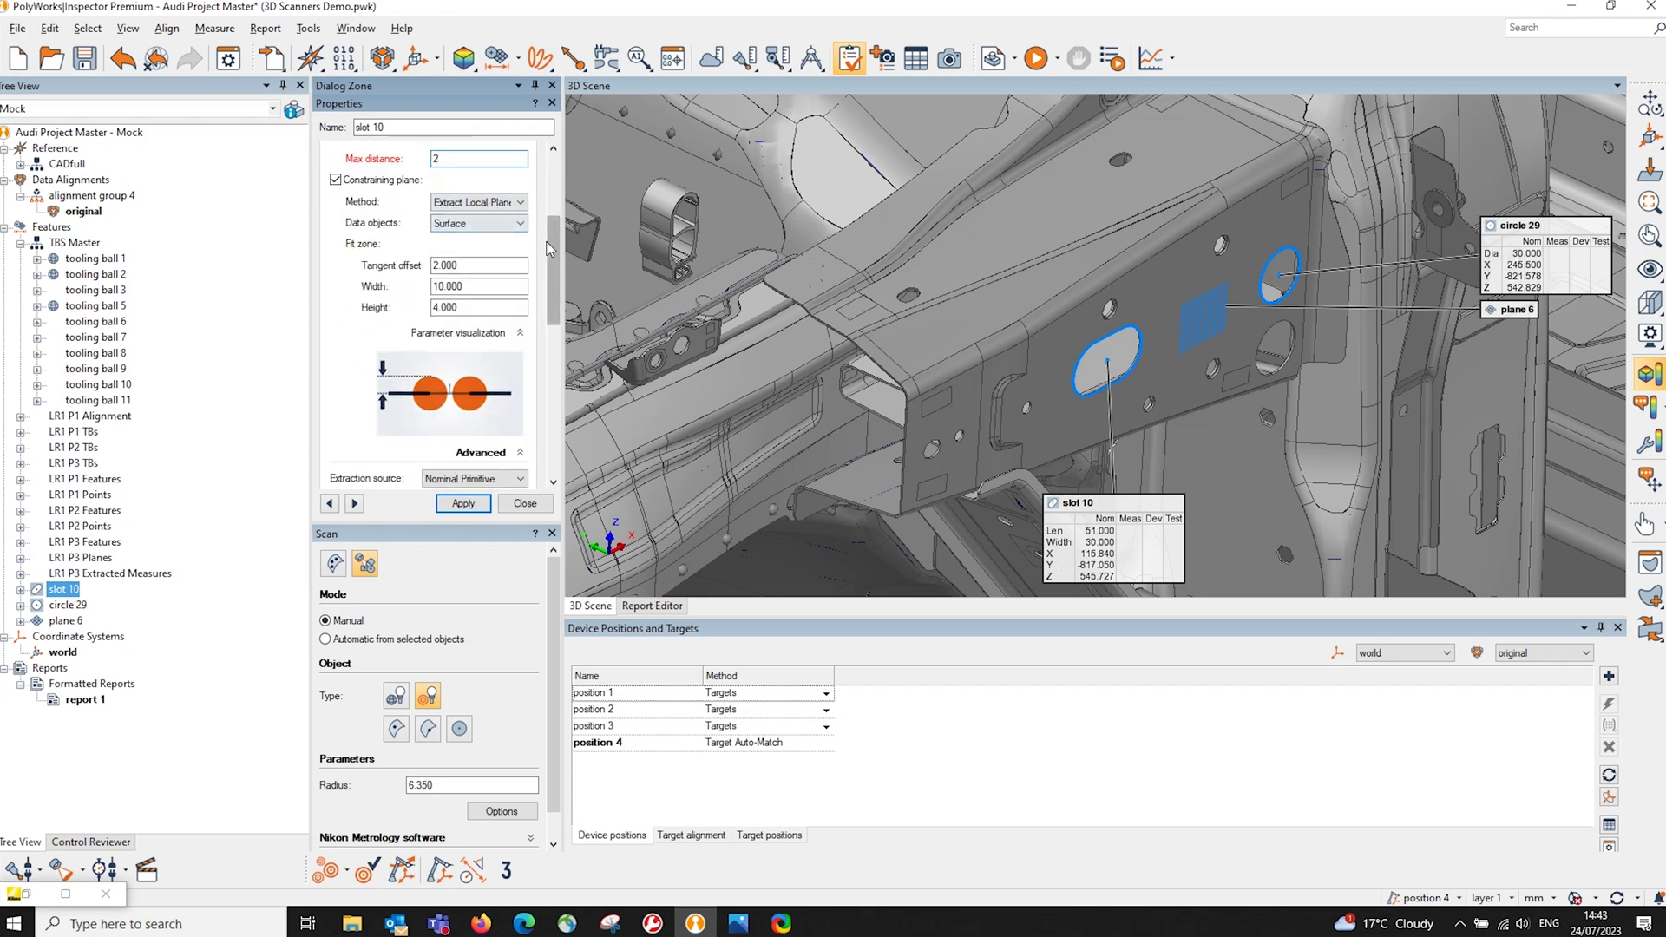
drag(555, 249, 560, 371)
click(351, 292)
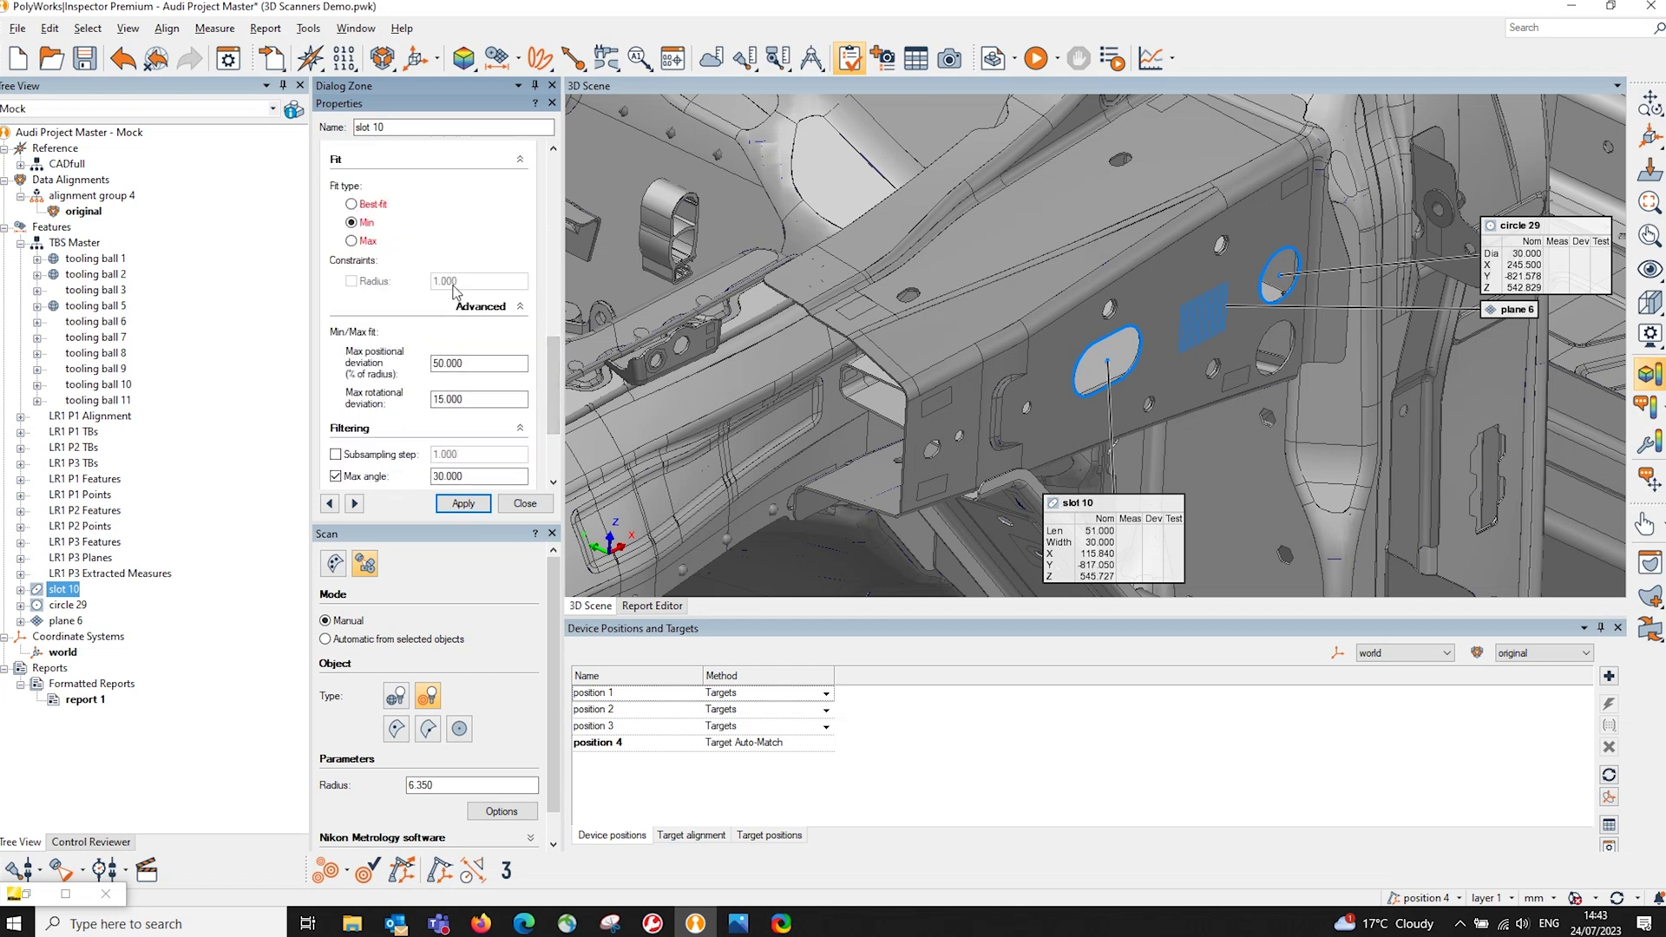
scroll(440, 369, down, 2)
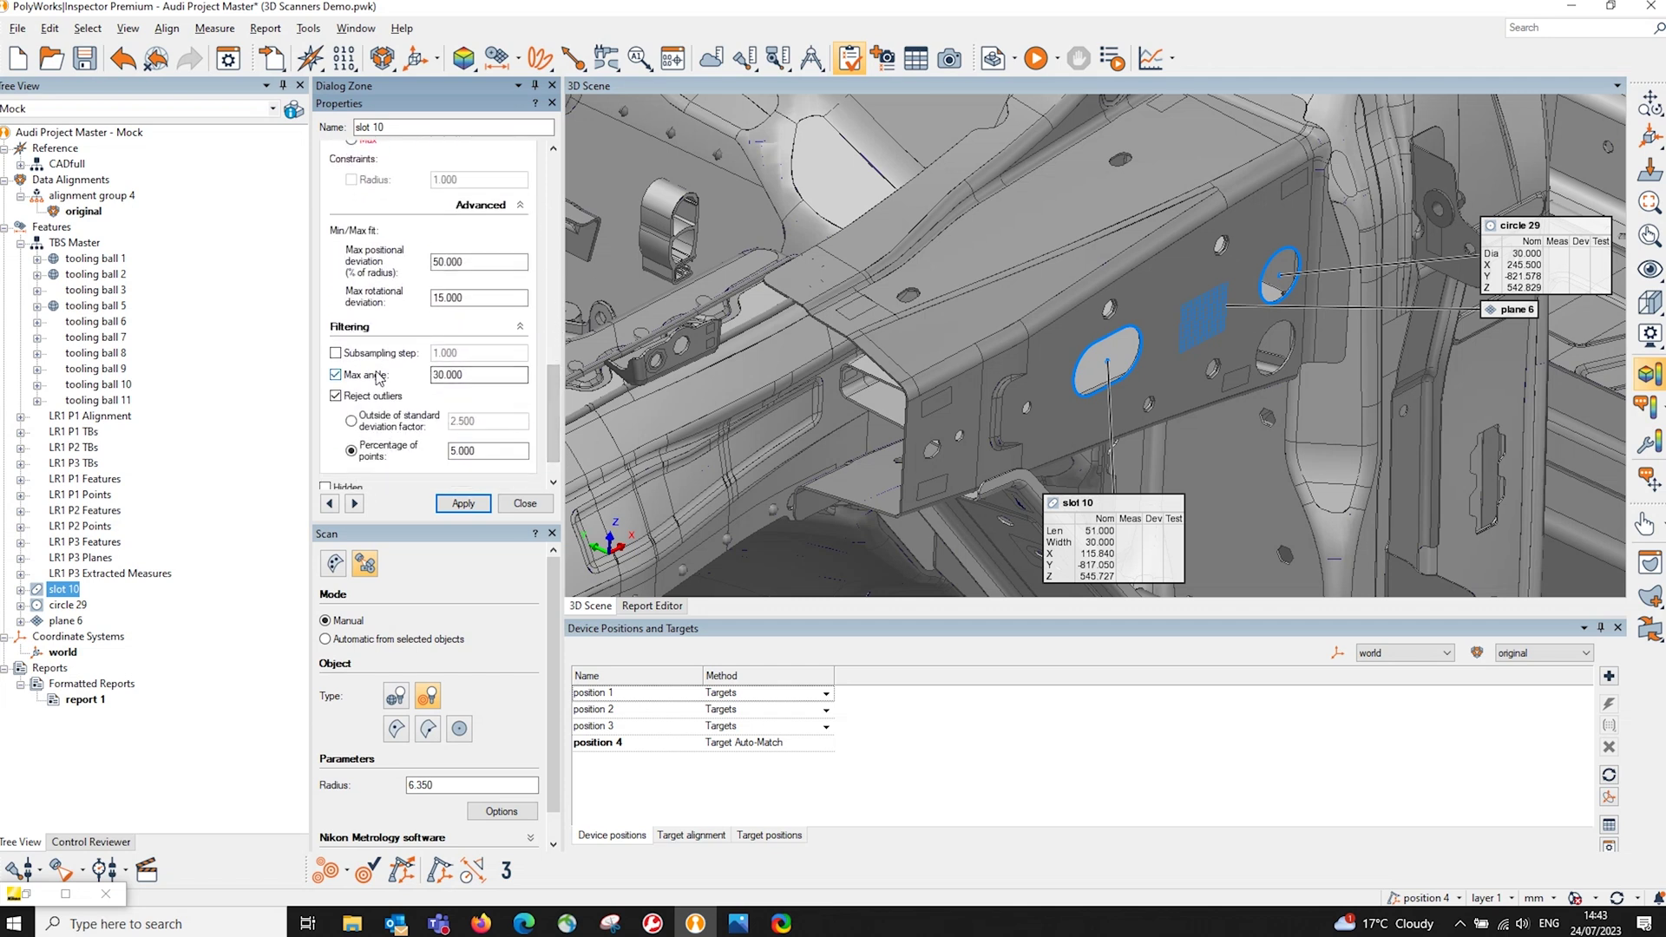
click(379, 376)
click(378, 423)
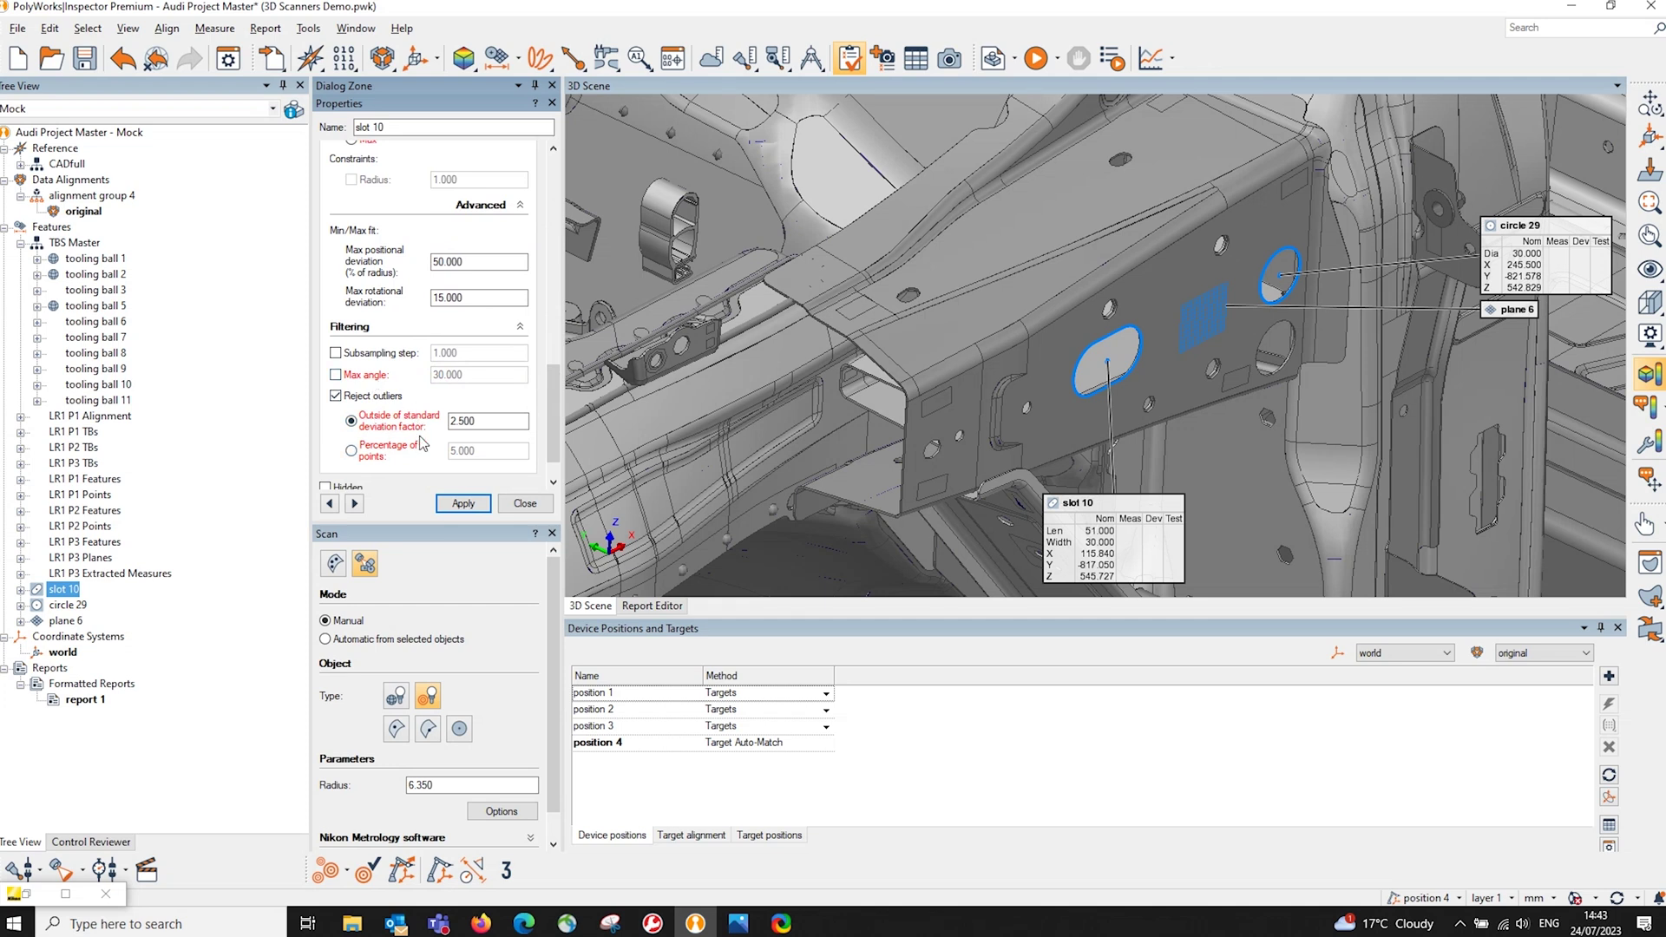
click(462, 503)
Open circle 29's Properties and set Extract, Trimmed submethod, max distance 2.
click(527, 504)
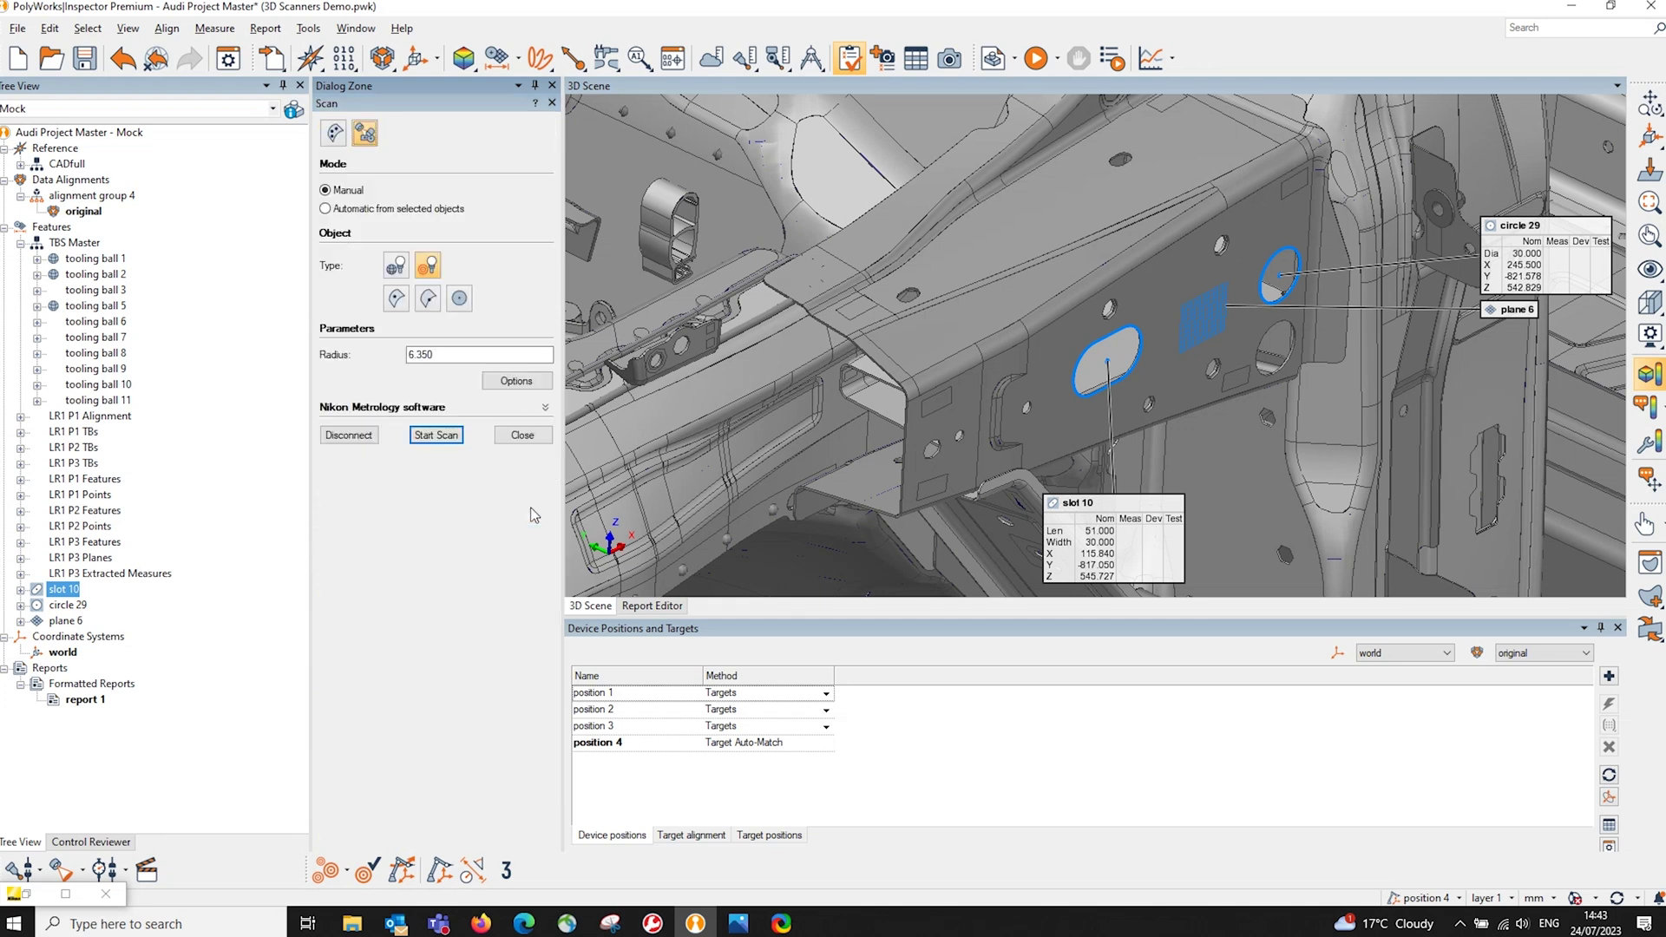
right_click(84, 604)
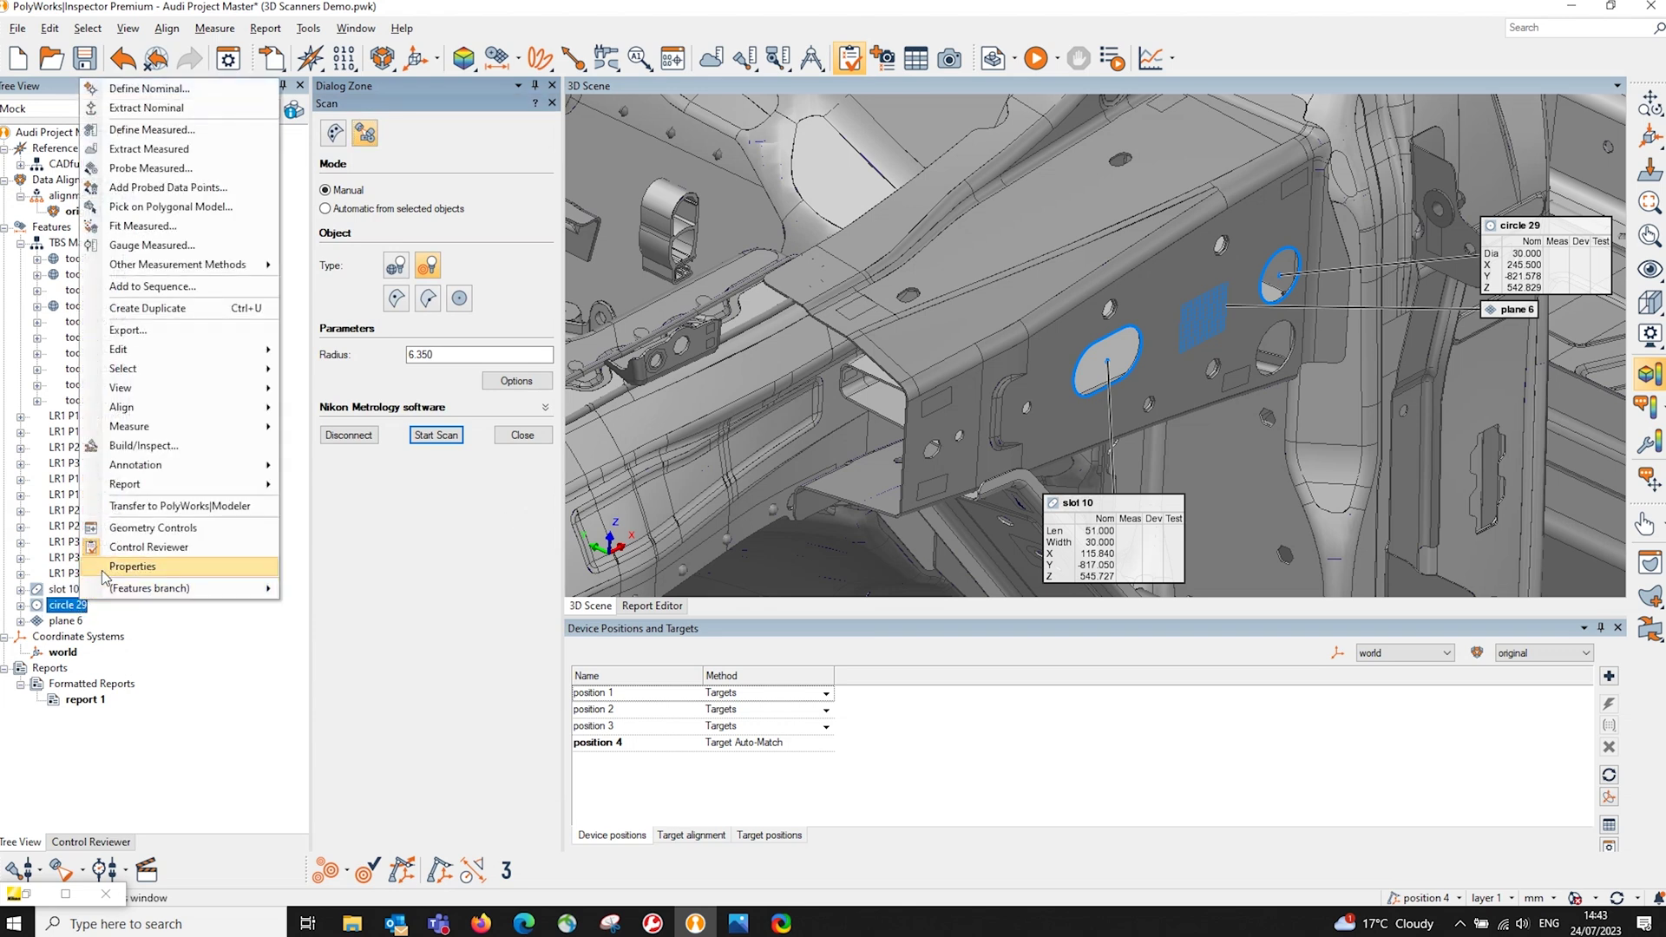
click(102, 570)
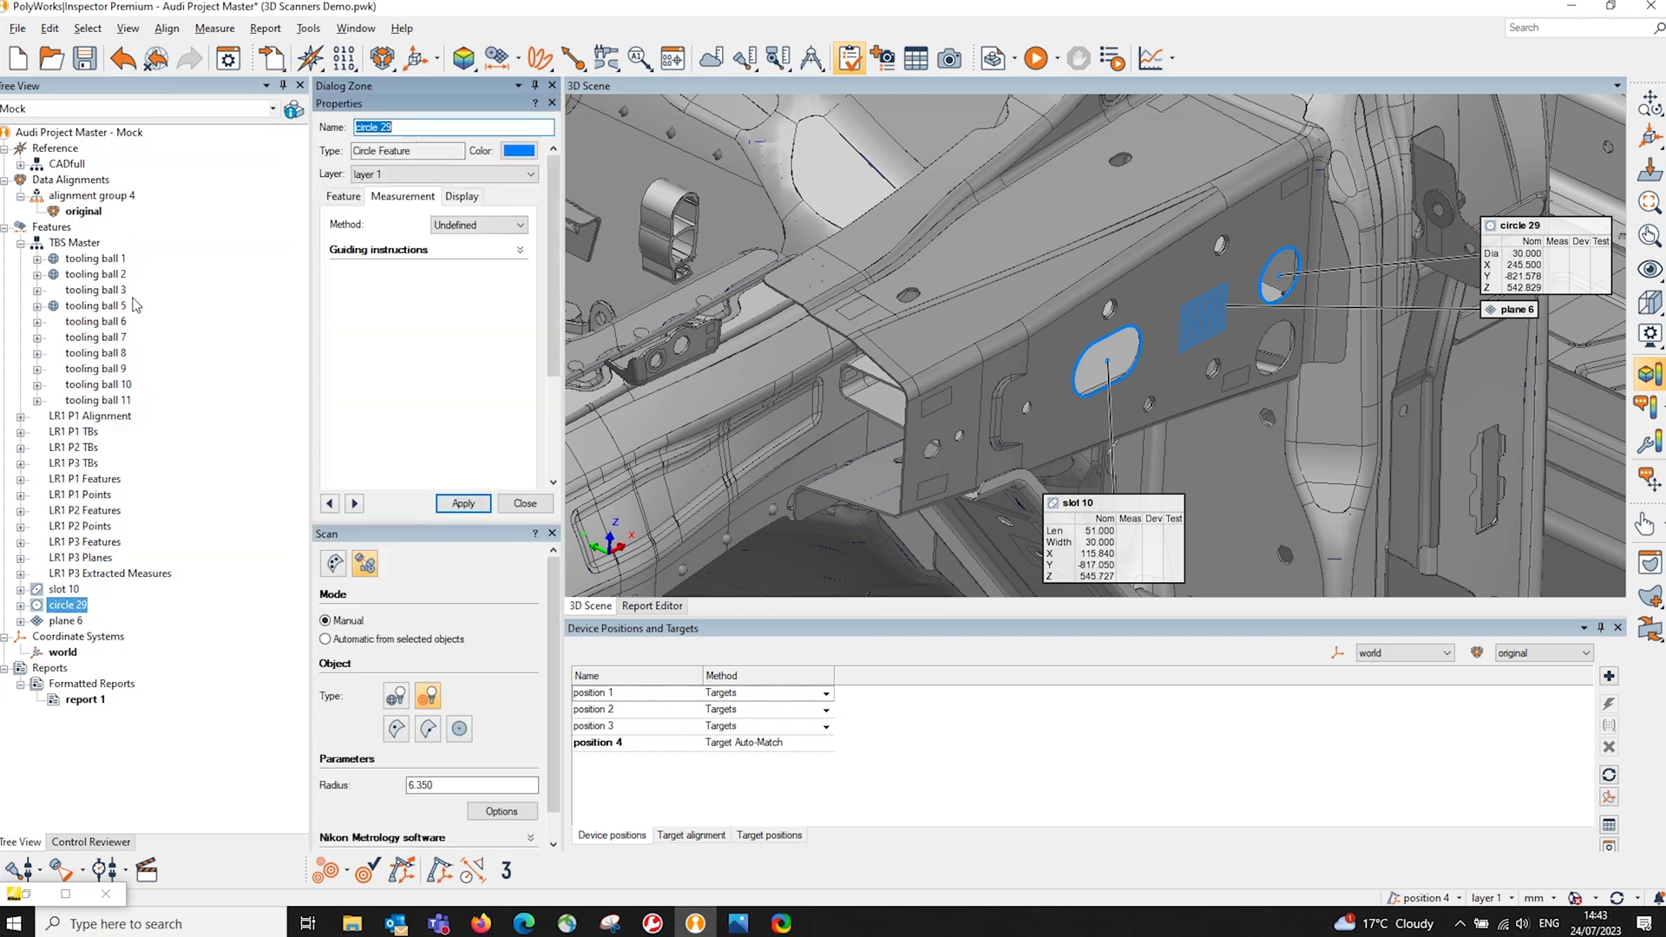
click(444, 225)
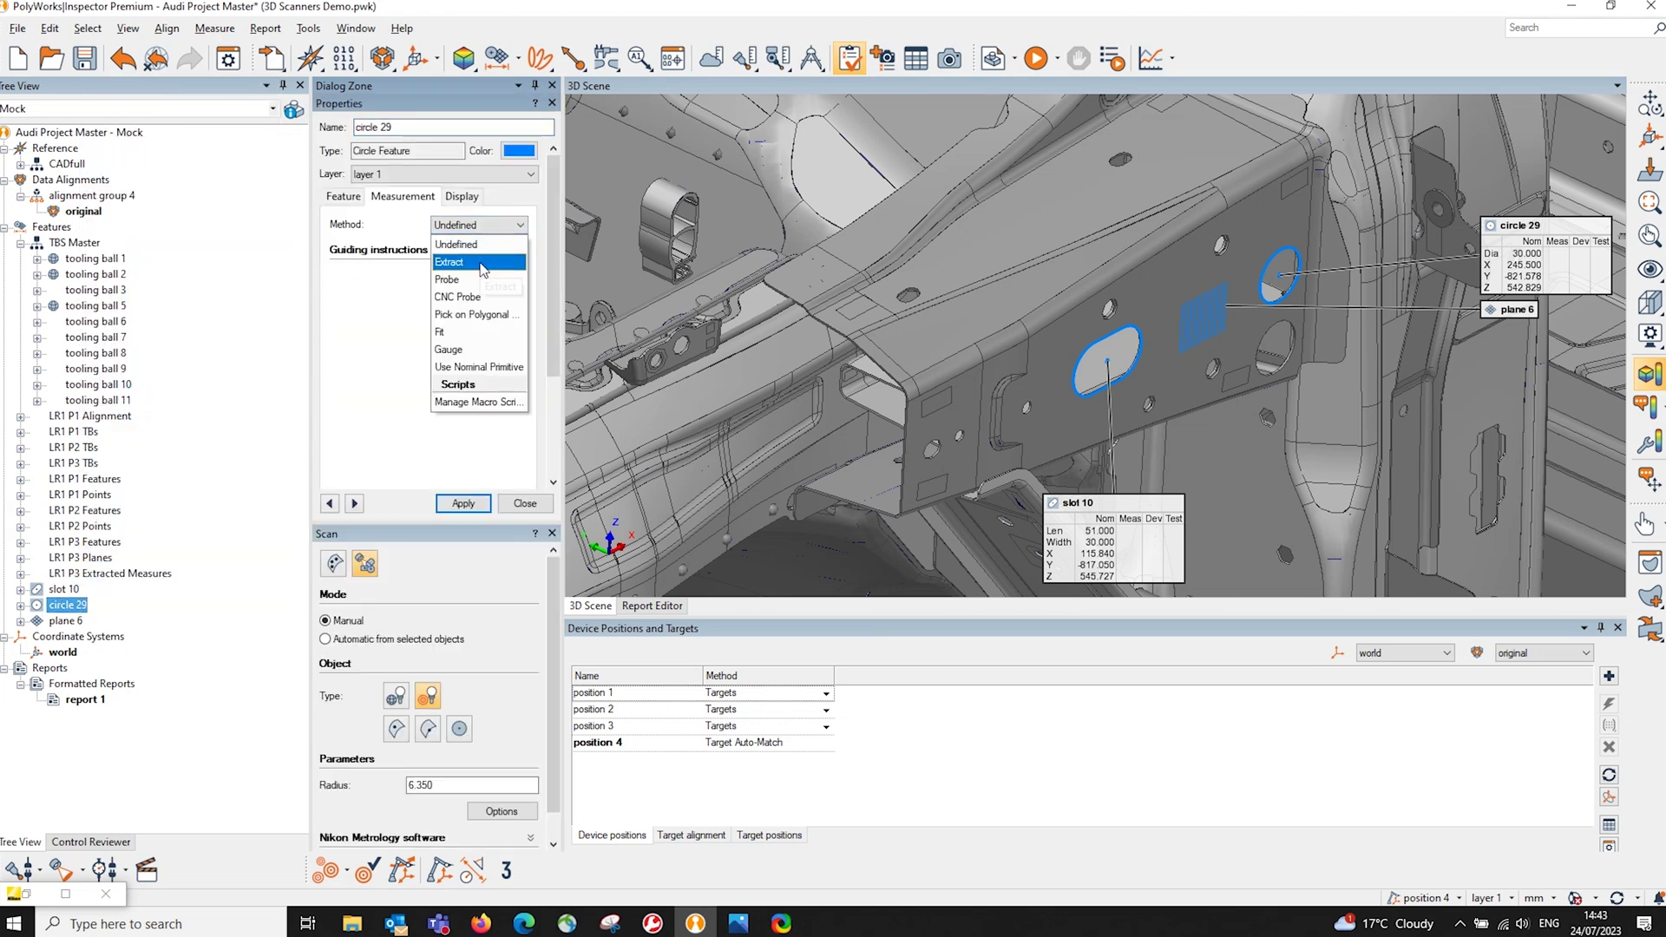
click(465, 243)
click(444, 252)
click(476, 269)
double_click(490, 350)
text(2)
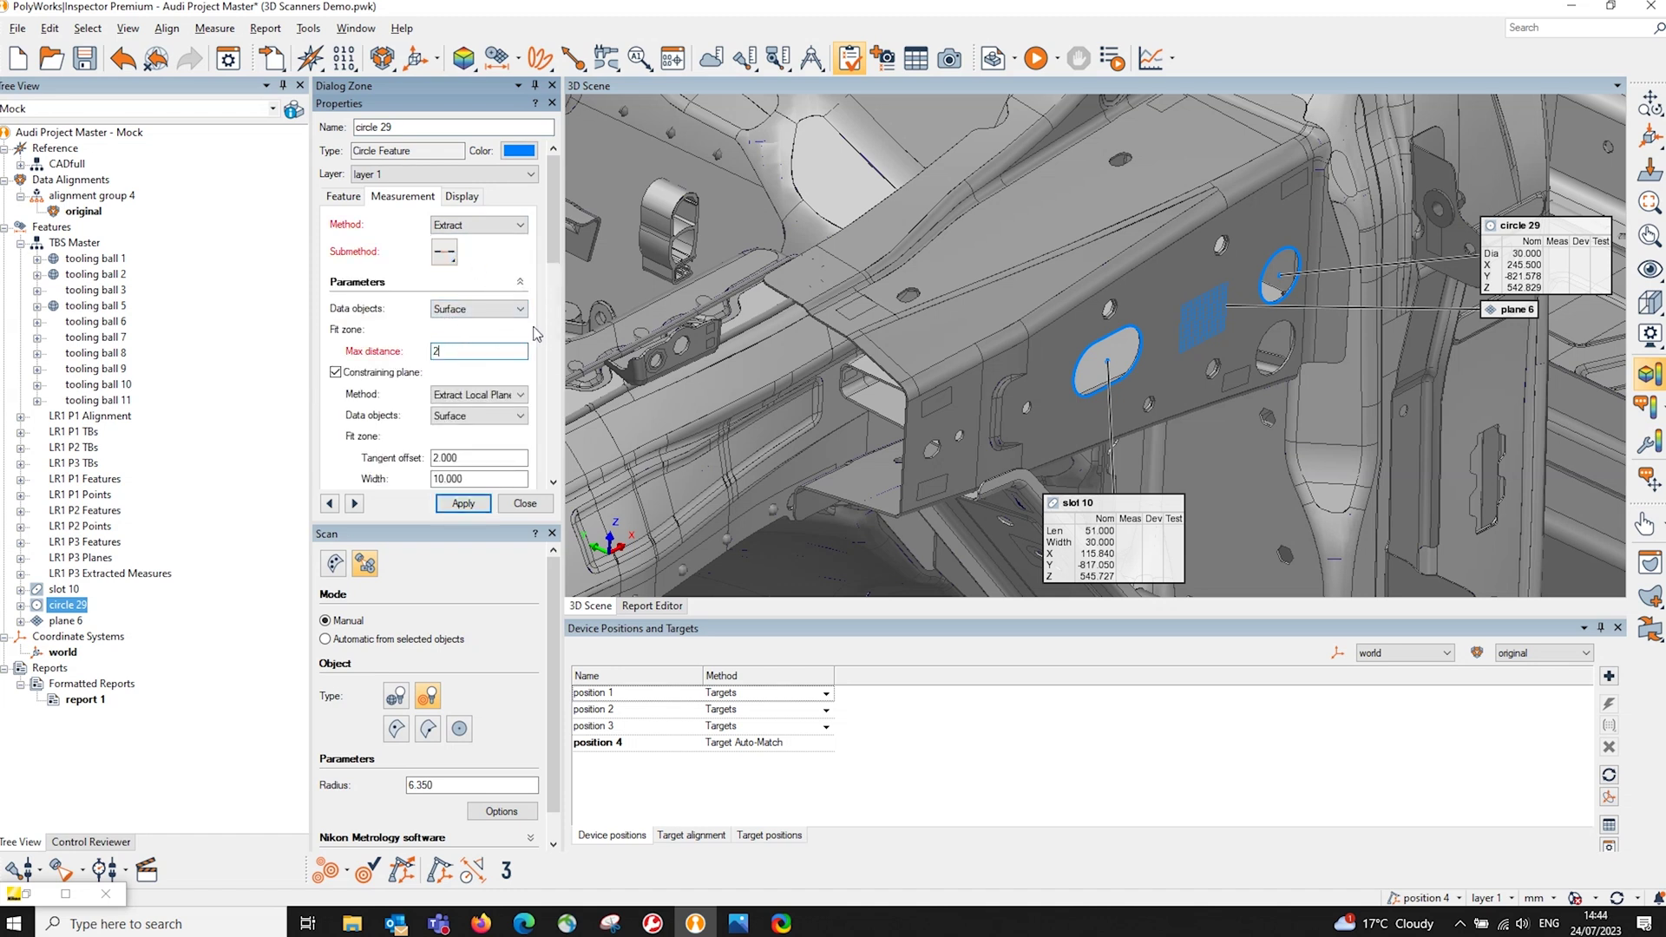
Give circle 29 Min fit and 2.500 standard-deviation outlier rejection, then apply.
drag(556, 252, 532, 406)
click(351, 366)
scroll(389, 353, down, 1)
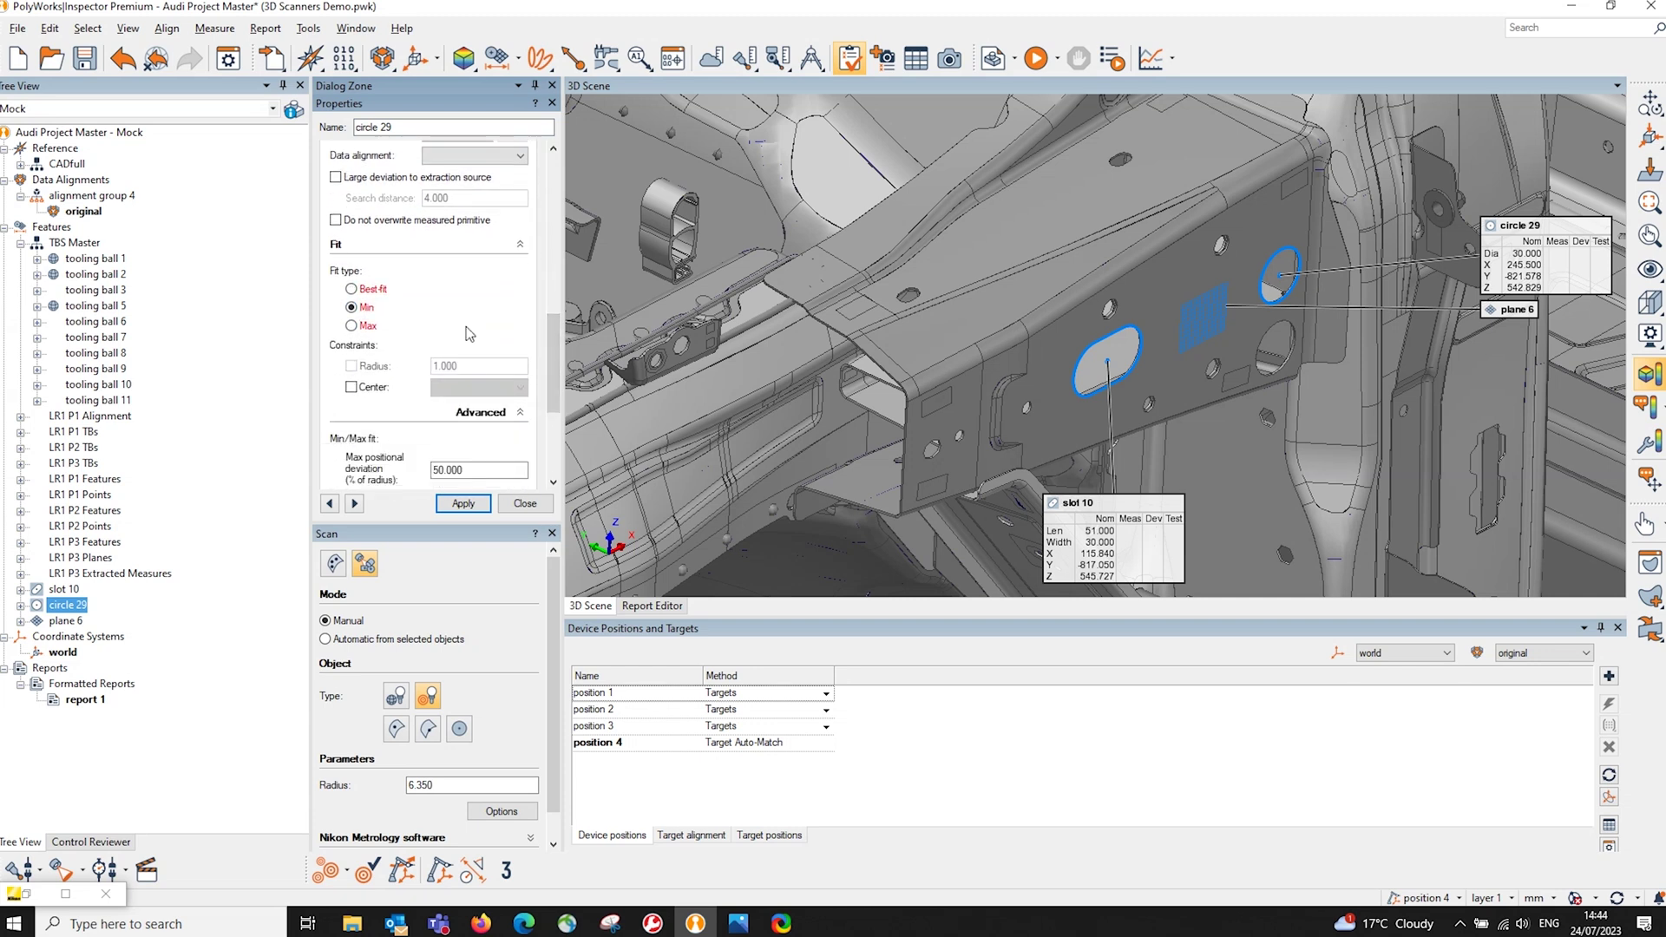
scroll(555, 355, down, 3)
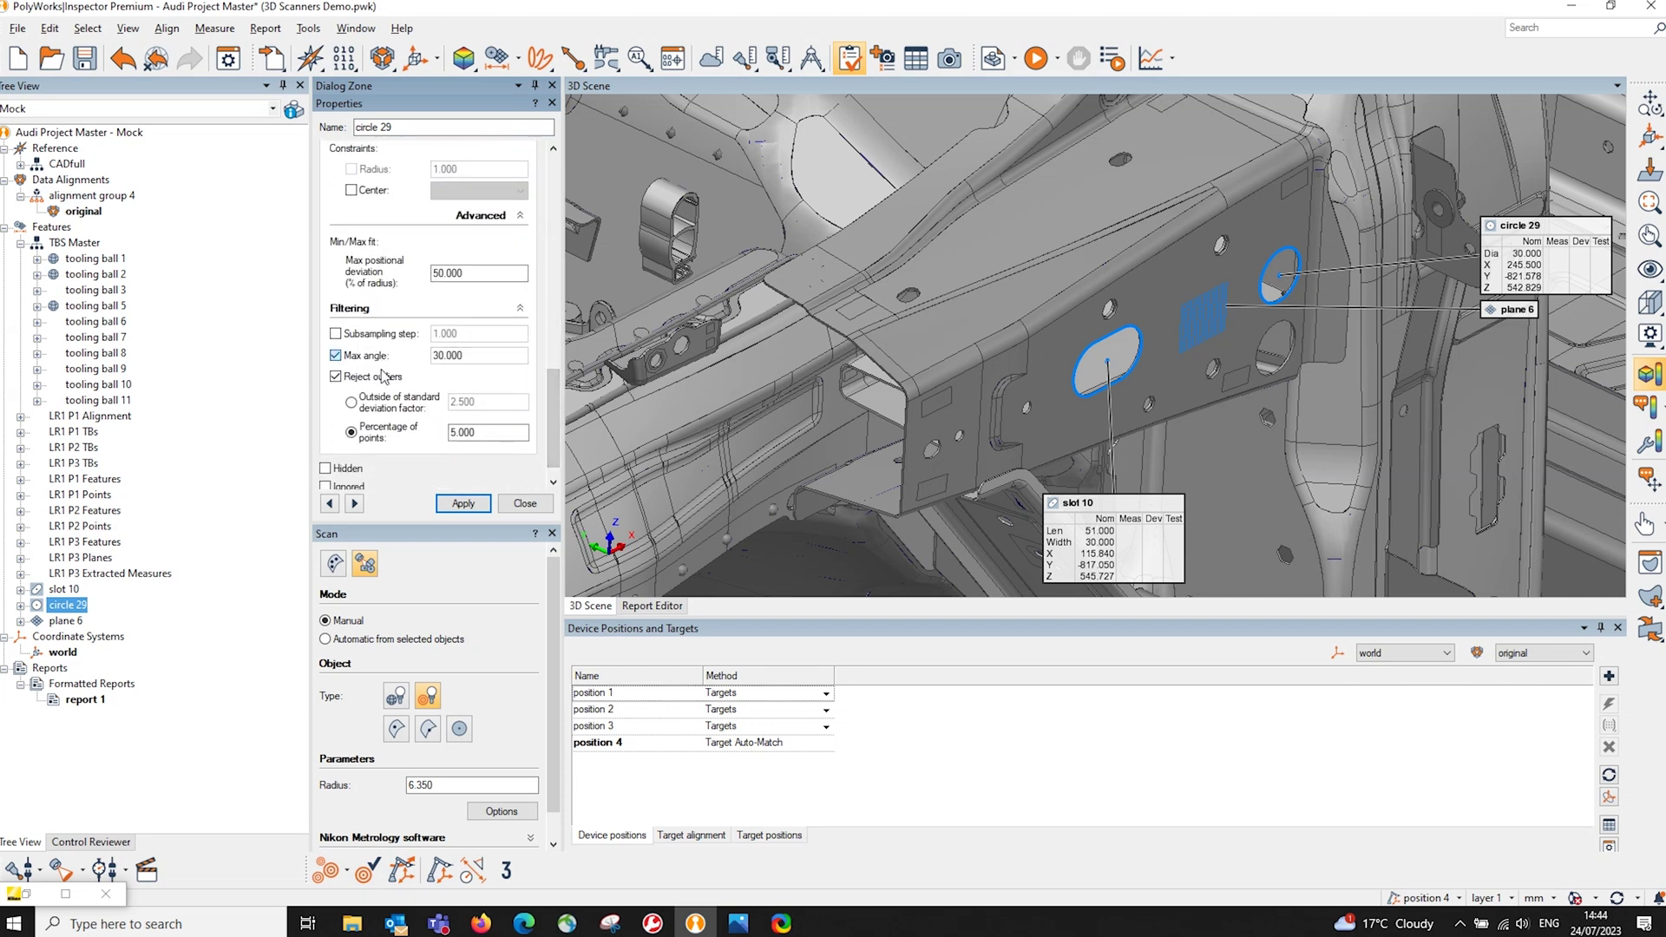
click(393, 411)
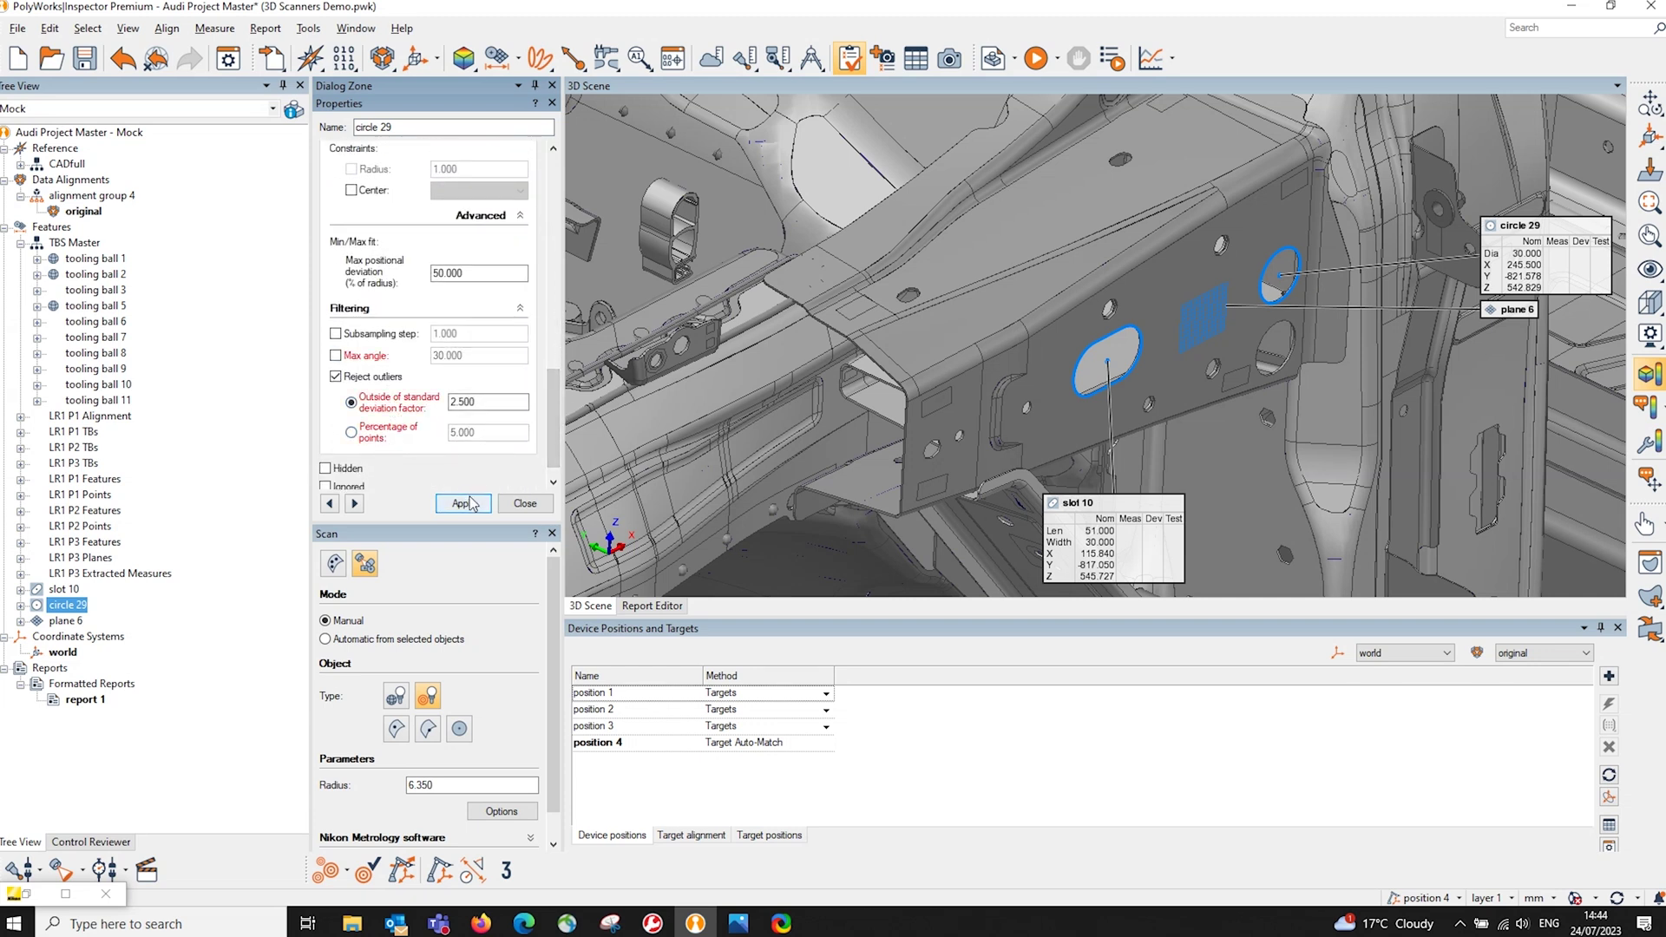
click(469, 504)
Set plane 6 to Extract with 2.500 standard-deviation outlier rejection and apply.
right_click(70, 621)
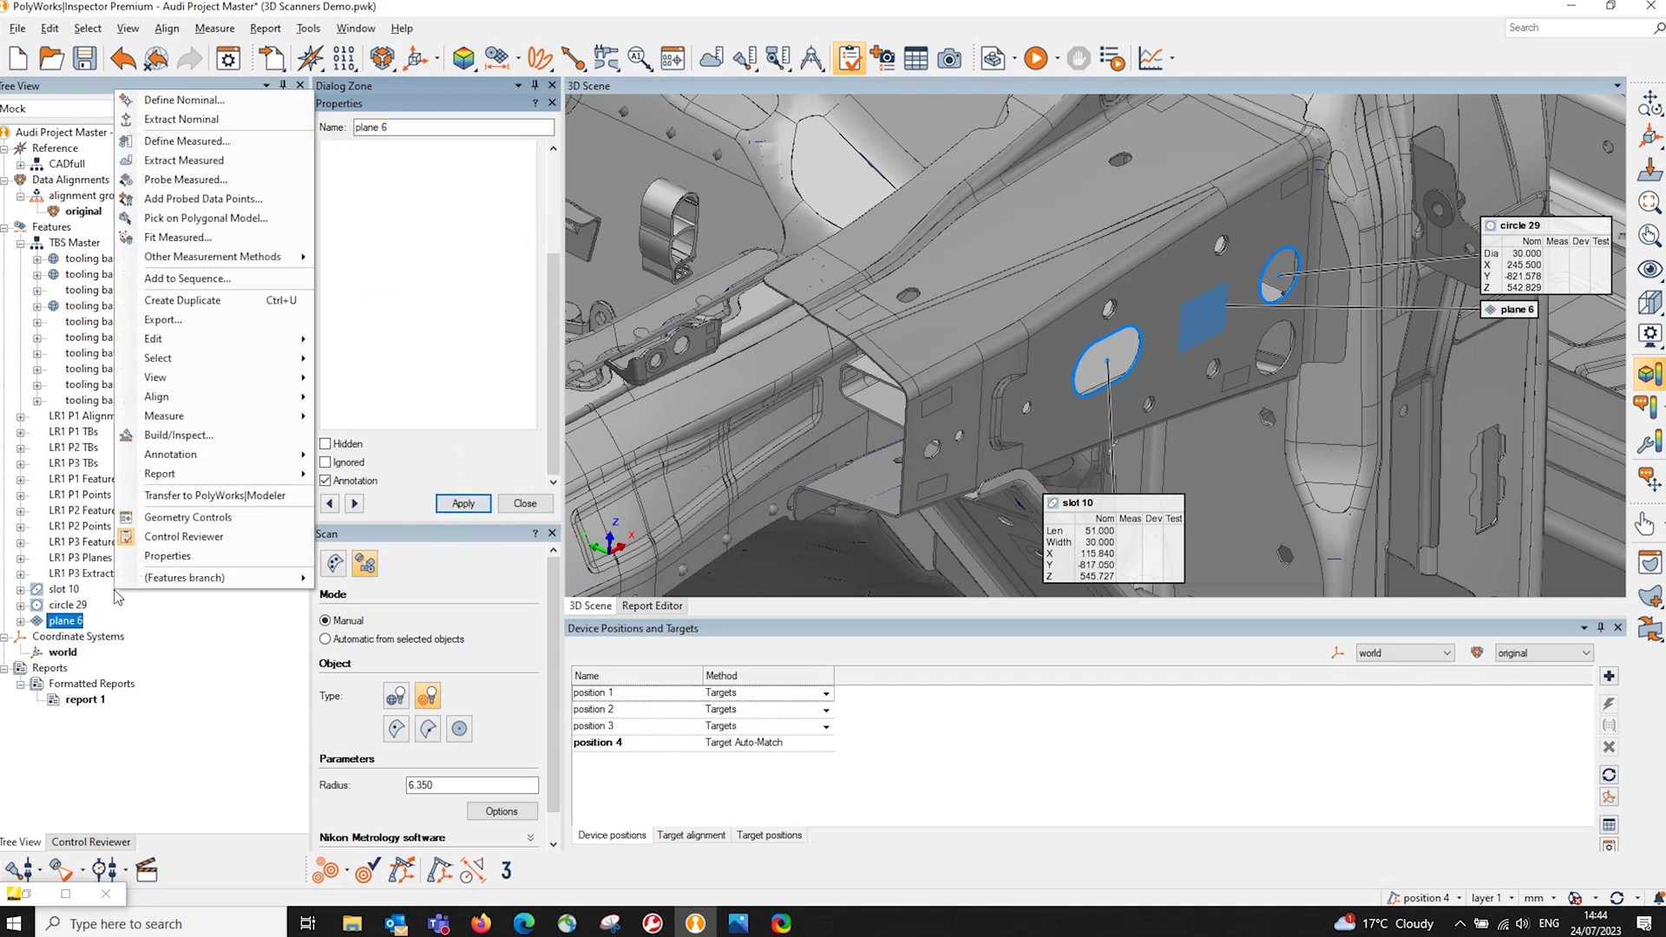
click(161, 562)
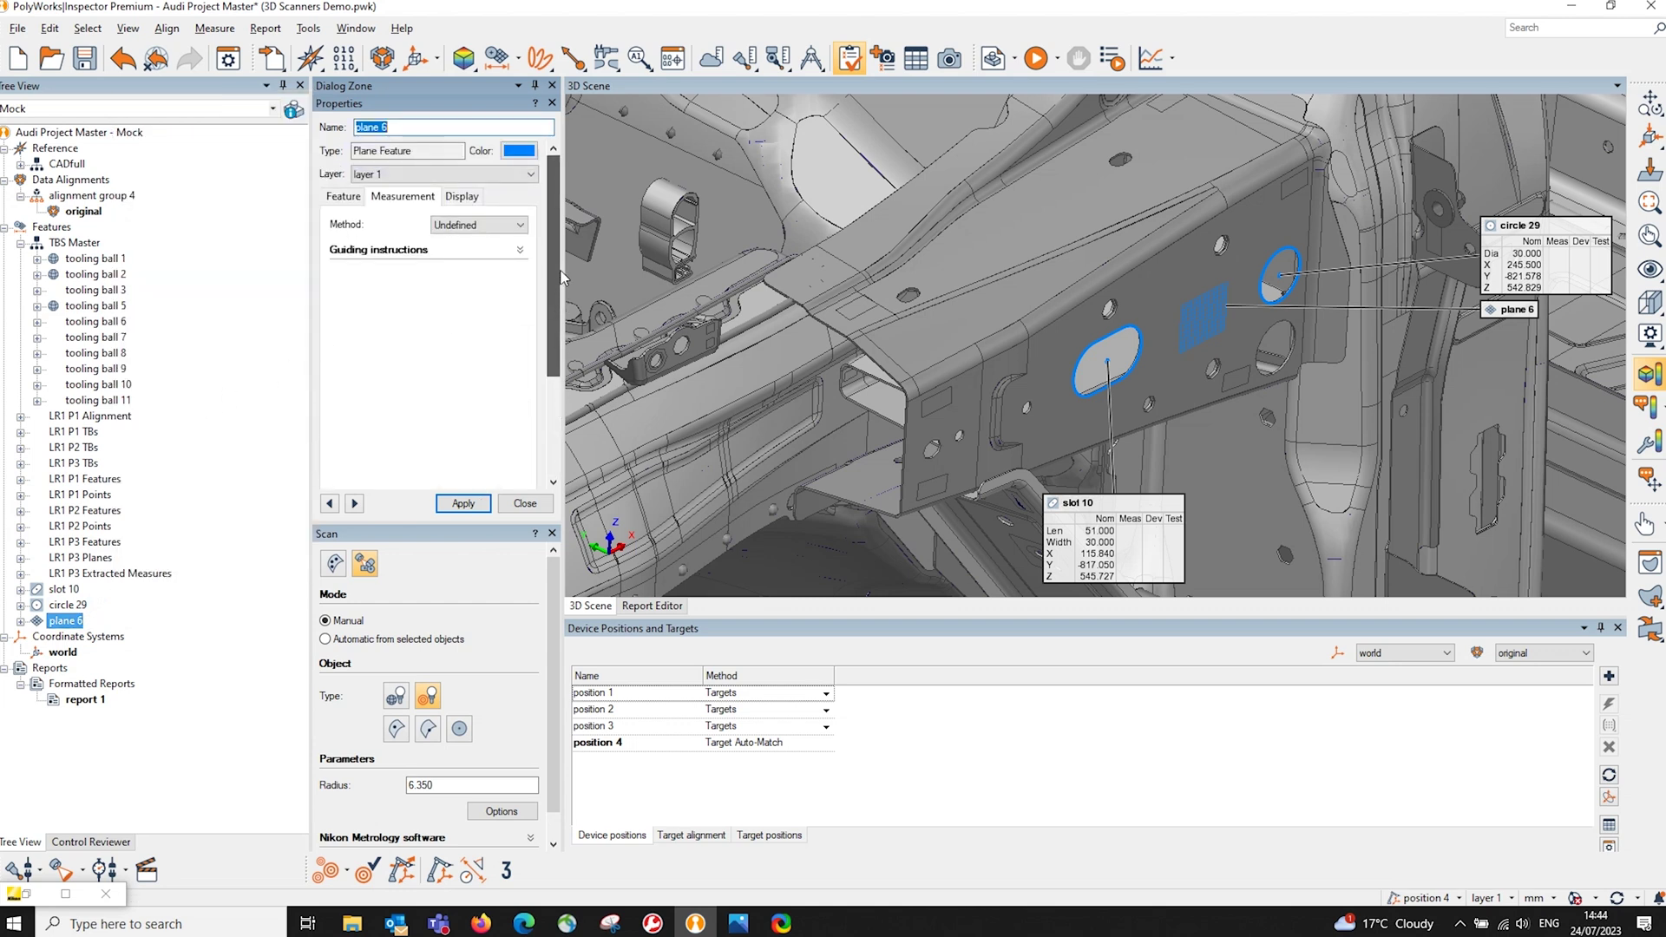
click(478, 225)
click(483, 263)
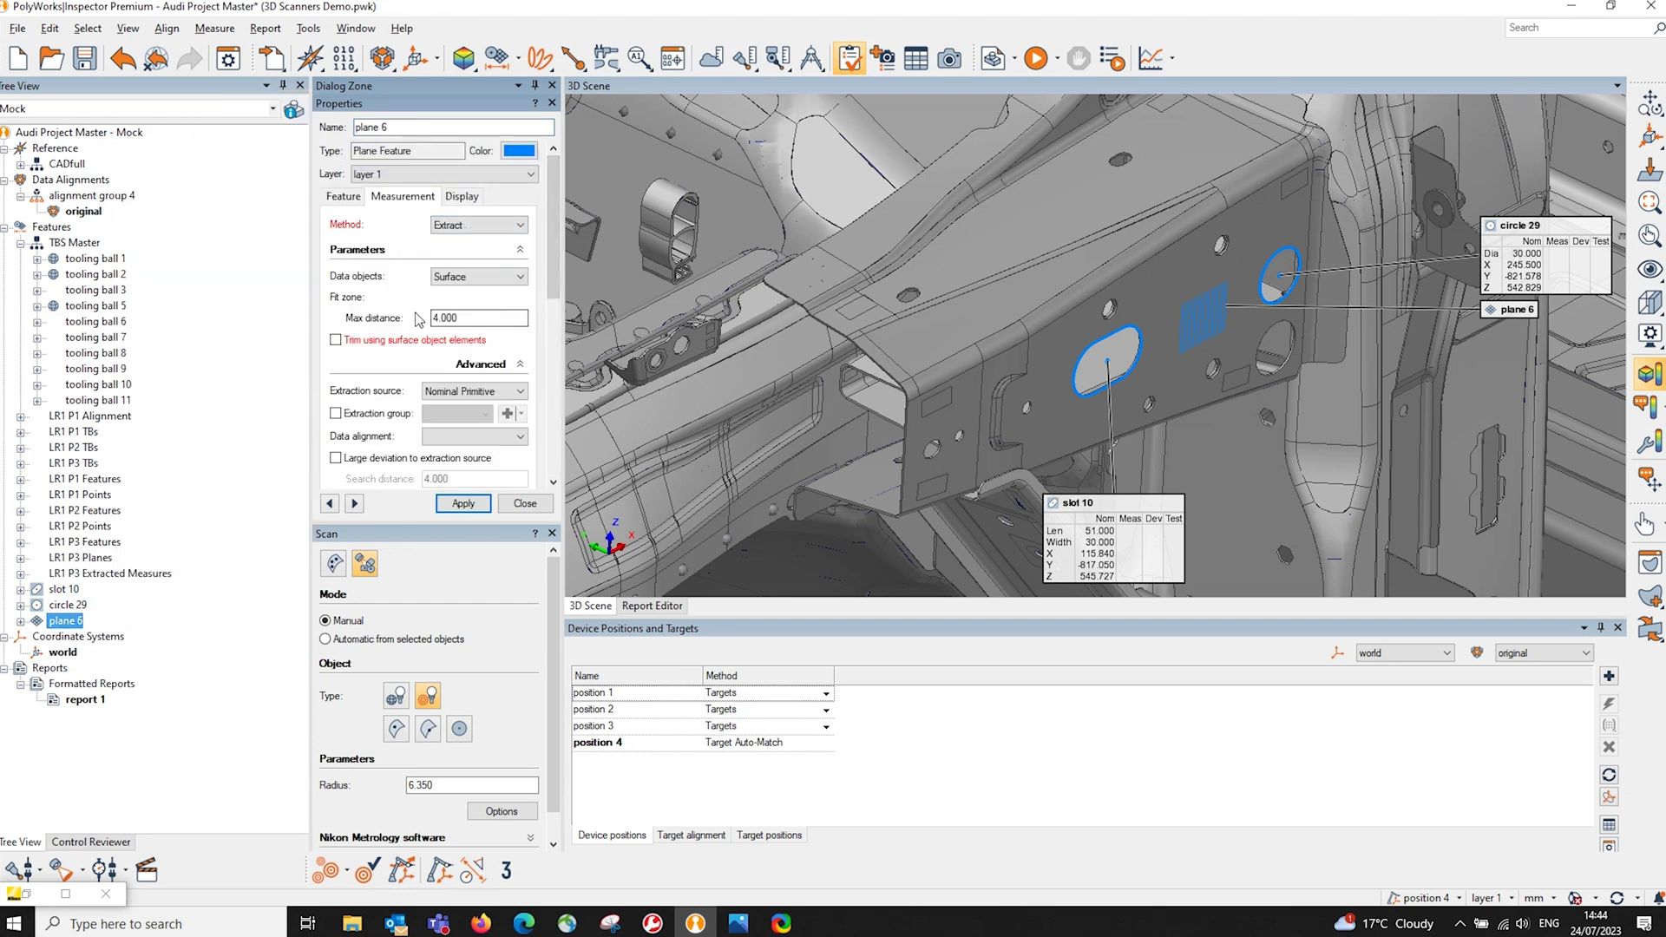
scroll(544, 275, down, 3)
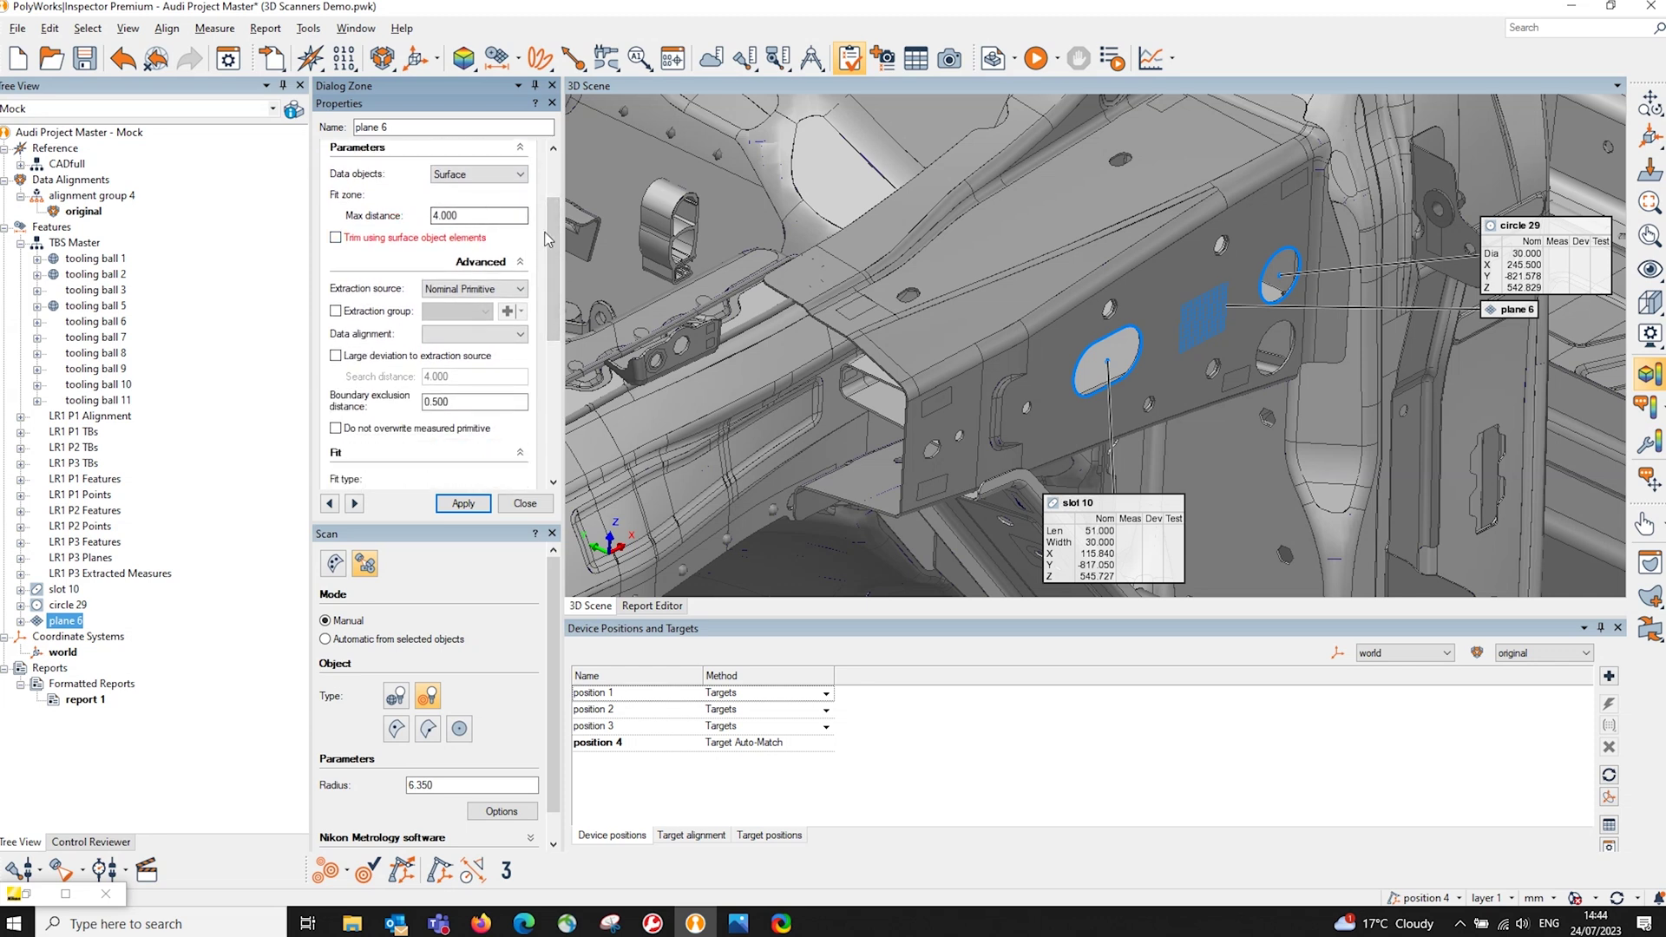
drag(549, 240, 564, 367)
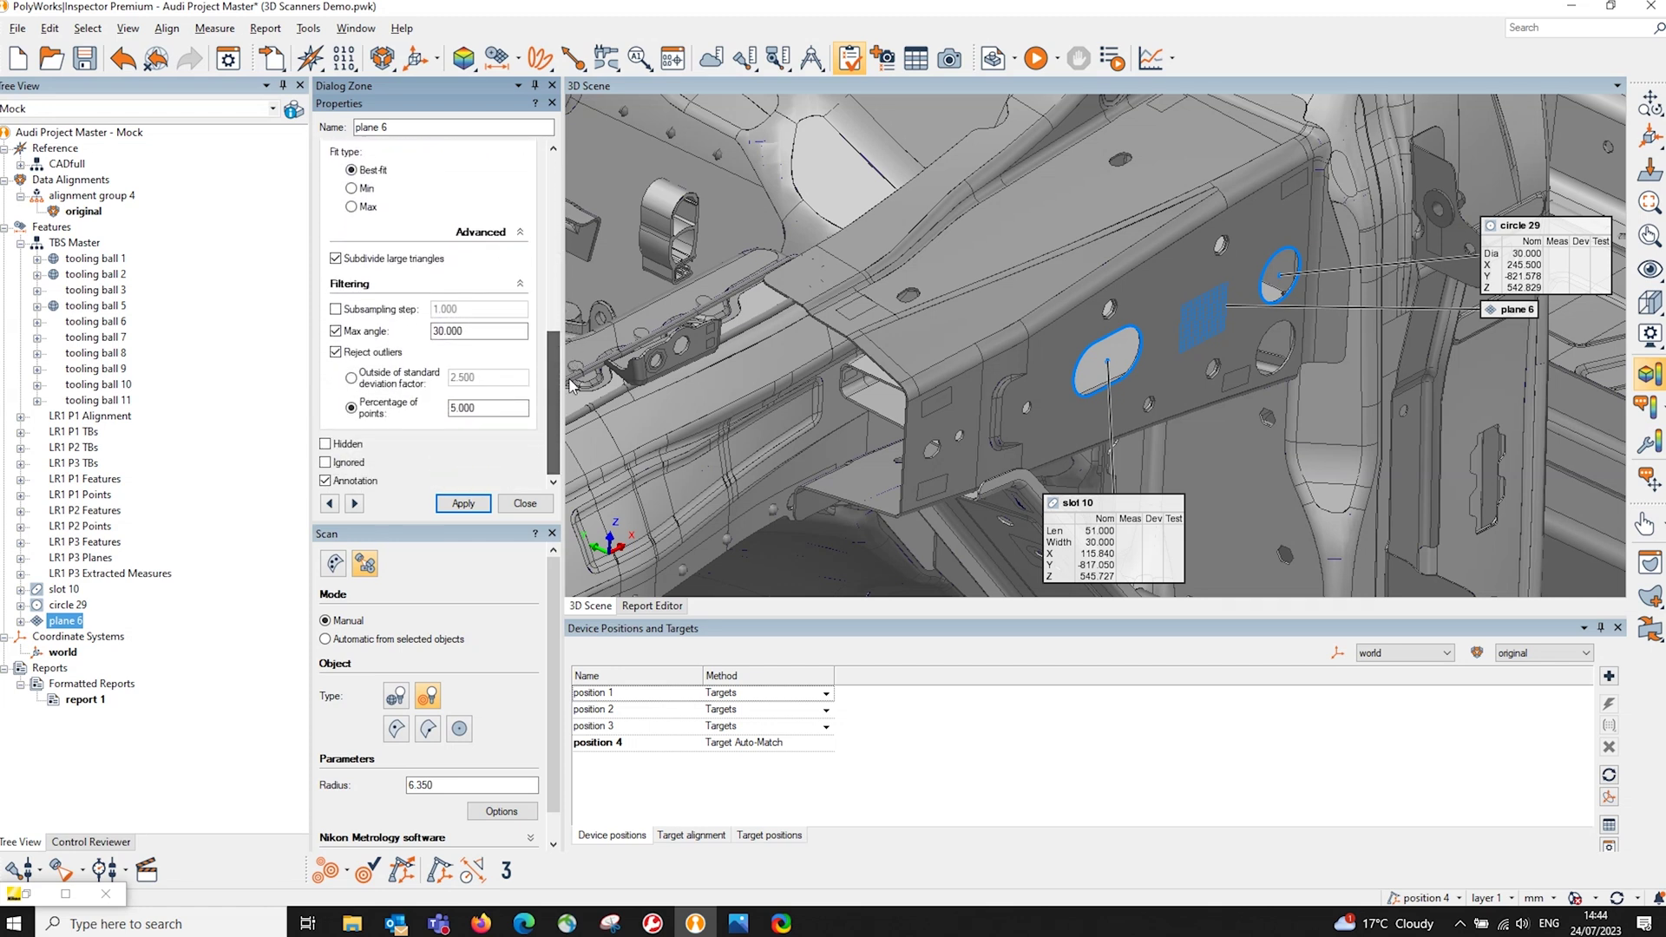
click(394, 382)
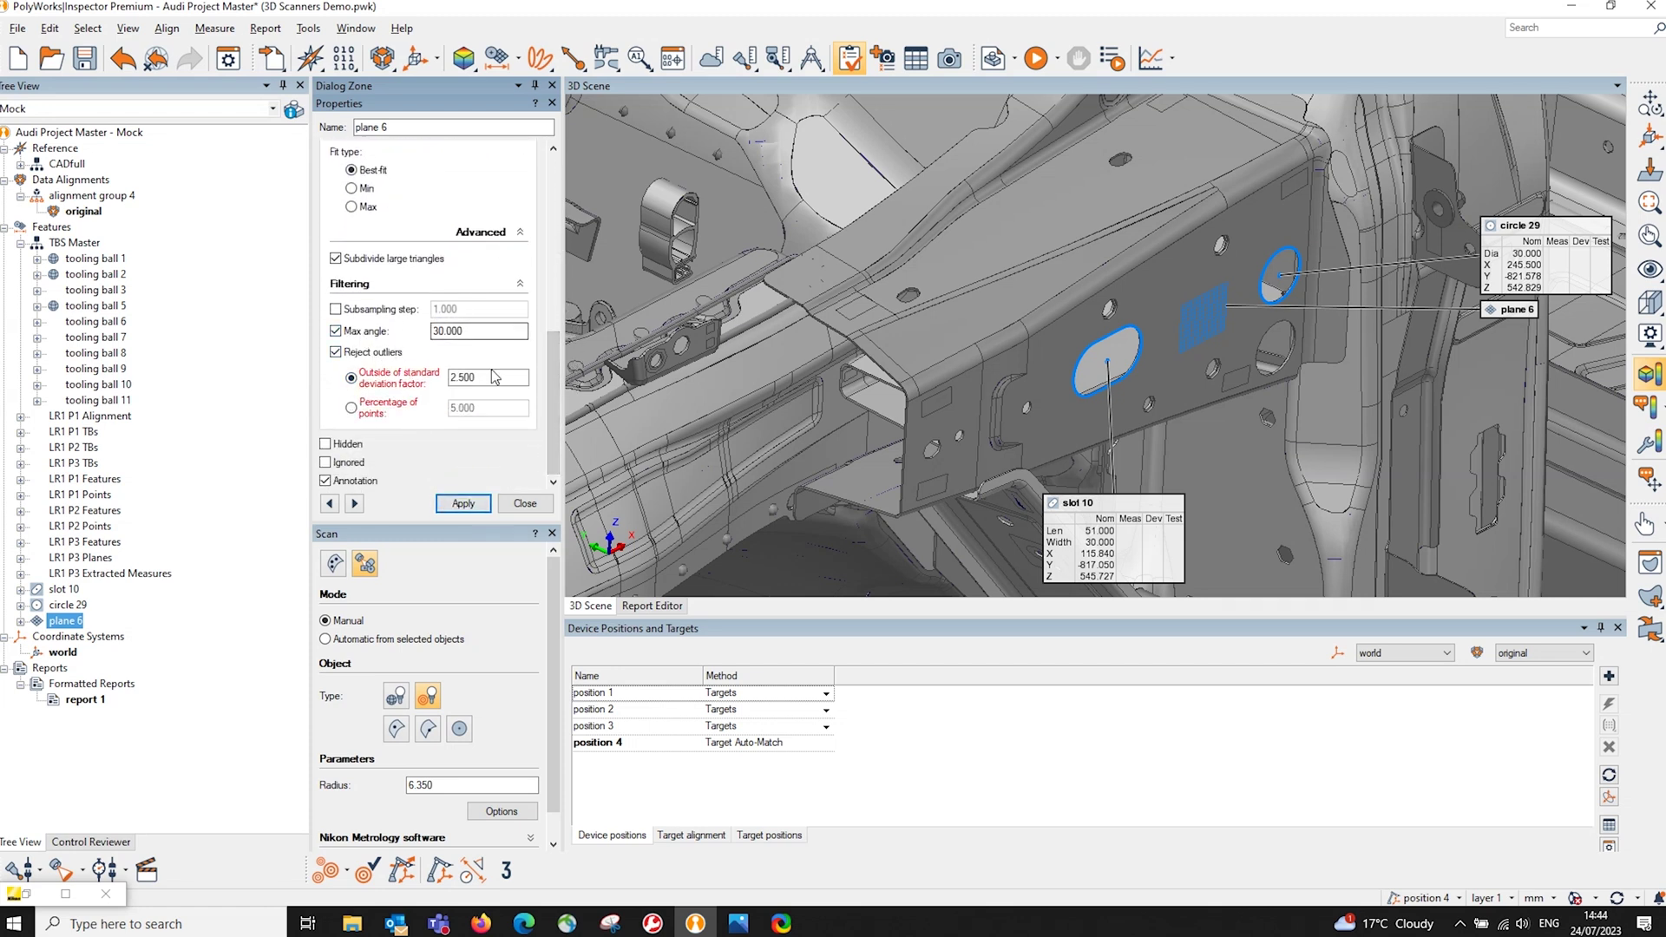
click(477, 500)
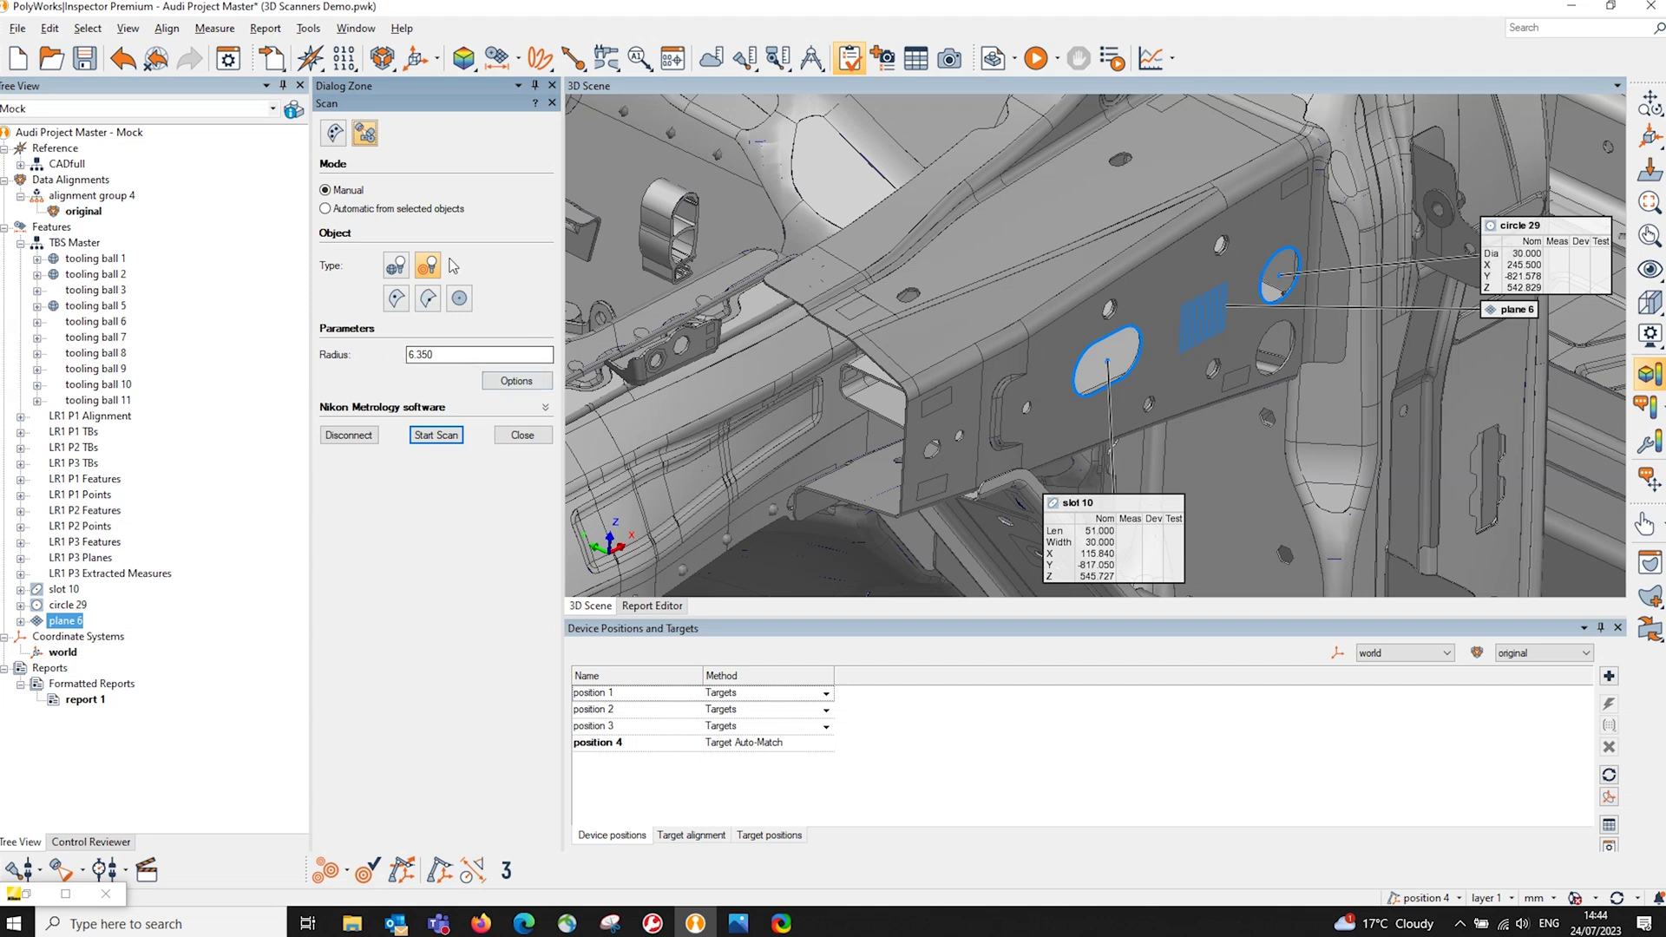
In the scan Options, keep Nikon as the automatic measurement method and confirm.
click(528, 380)
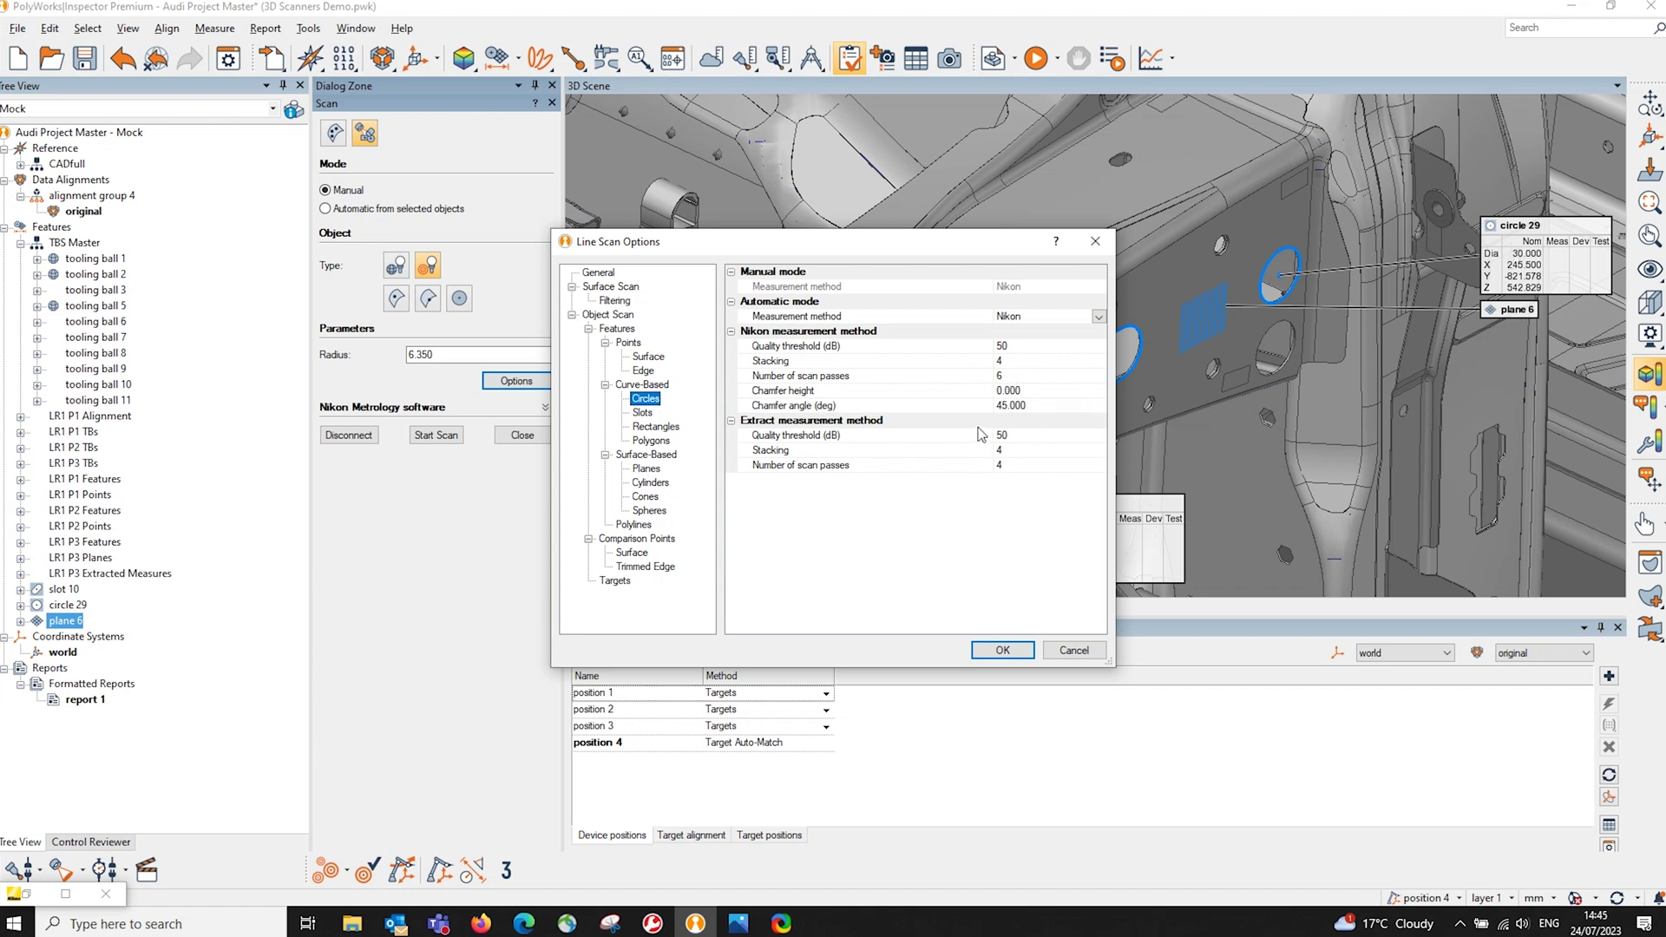
click(1098, 317)
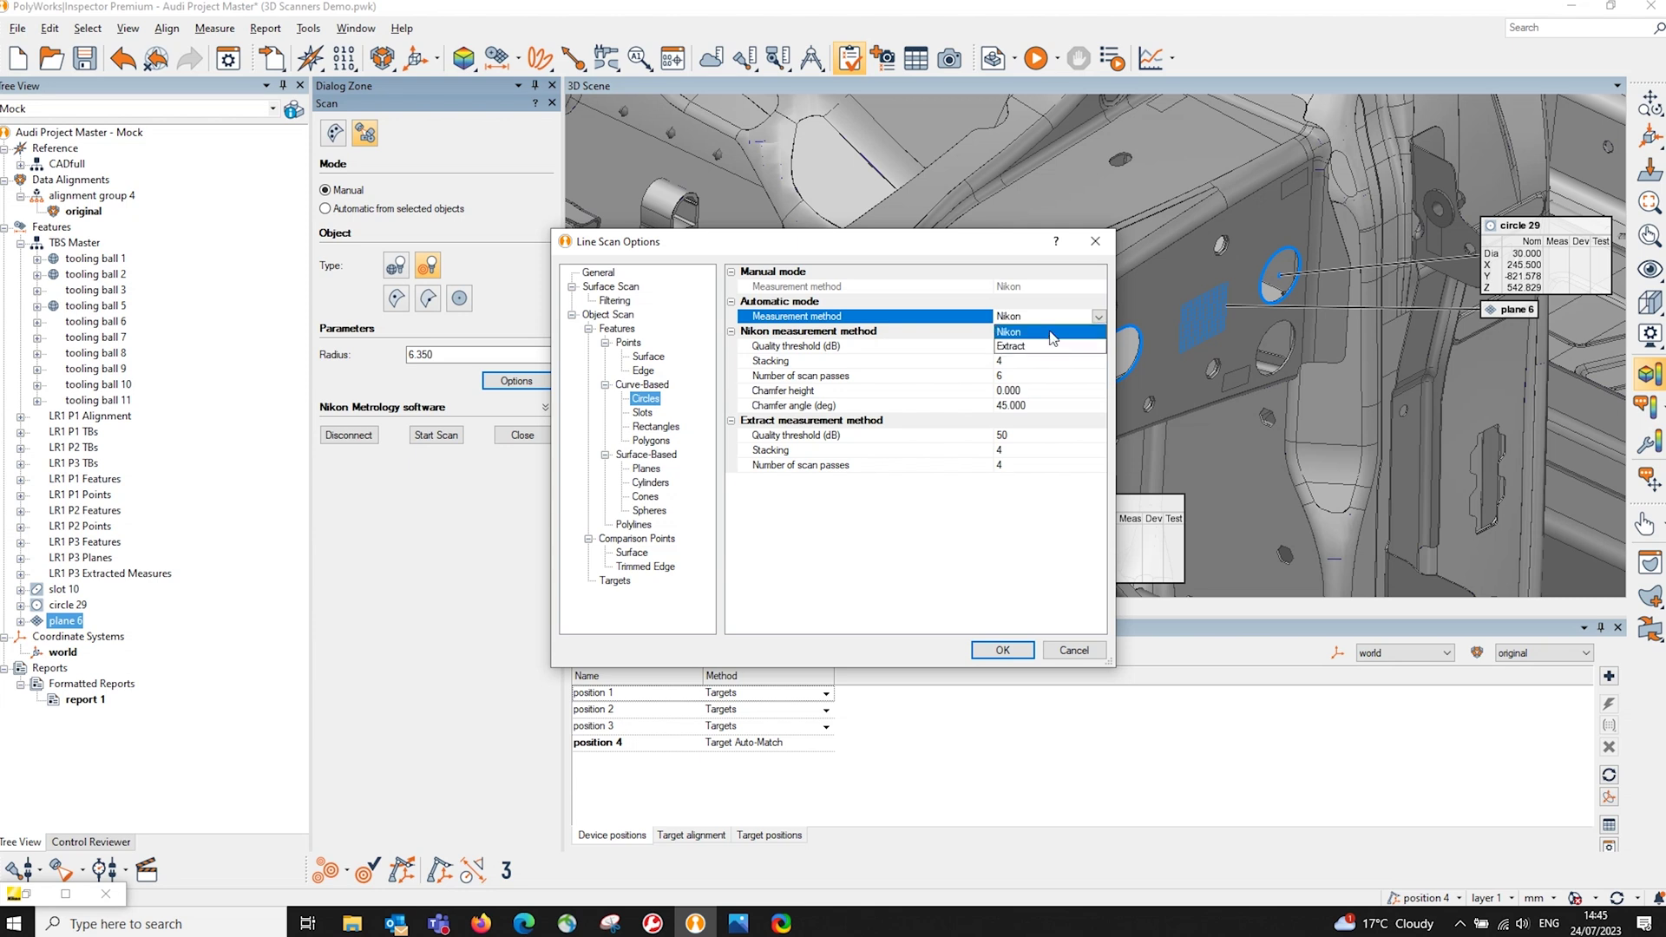
click(1055, 330)
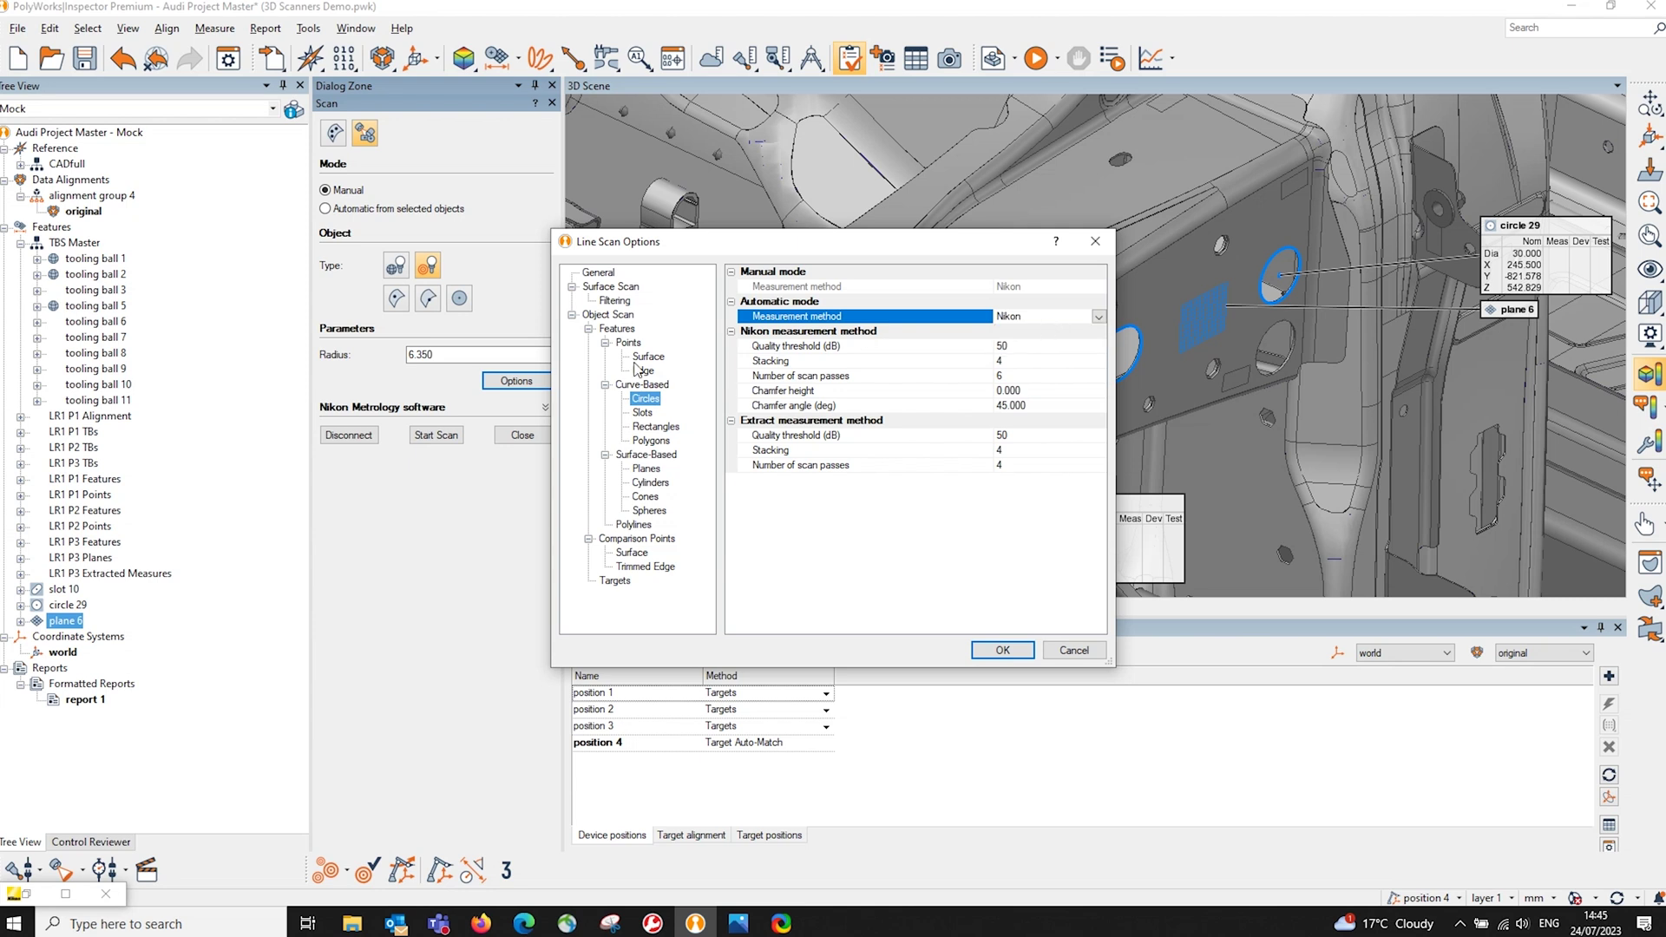
click(1000, 650)
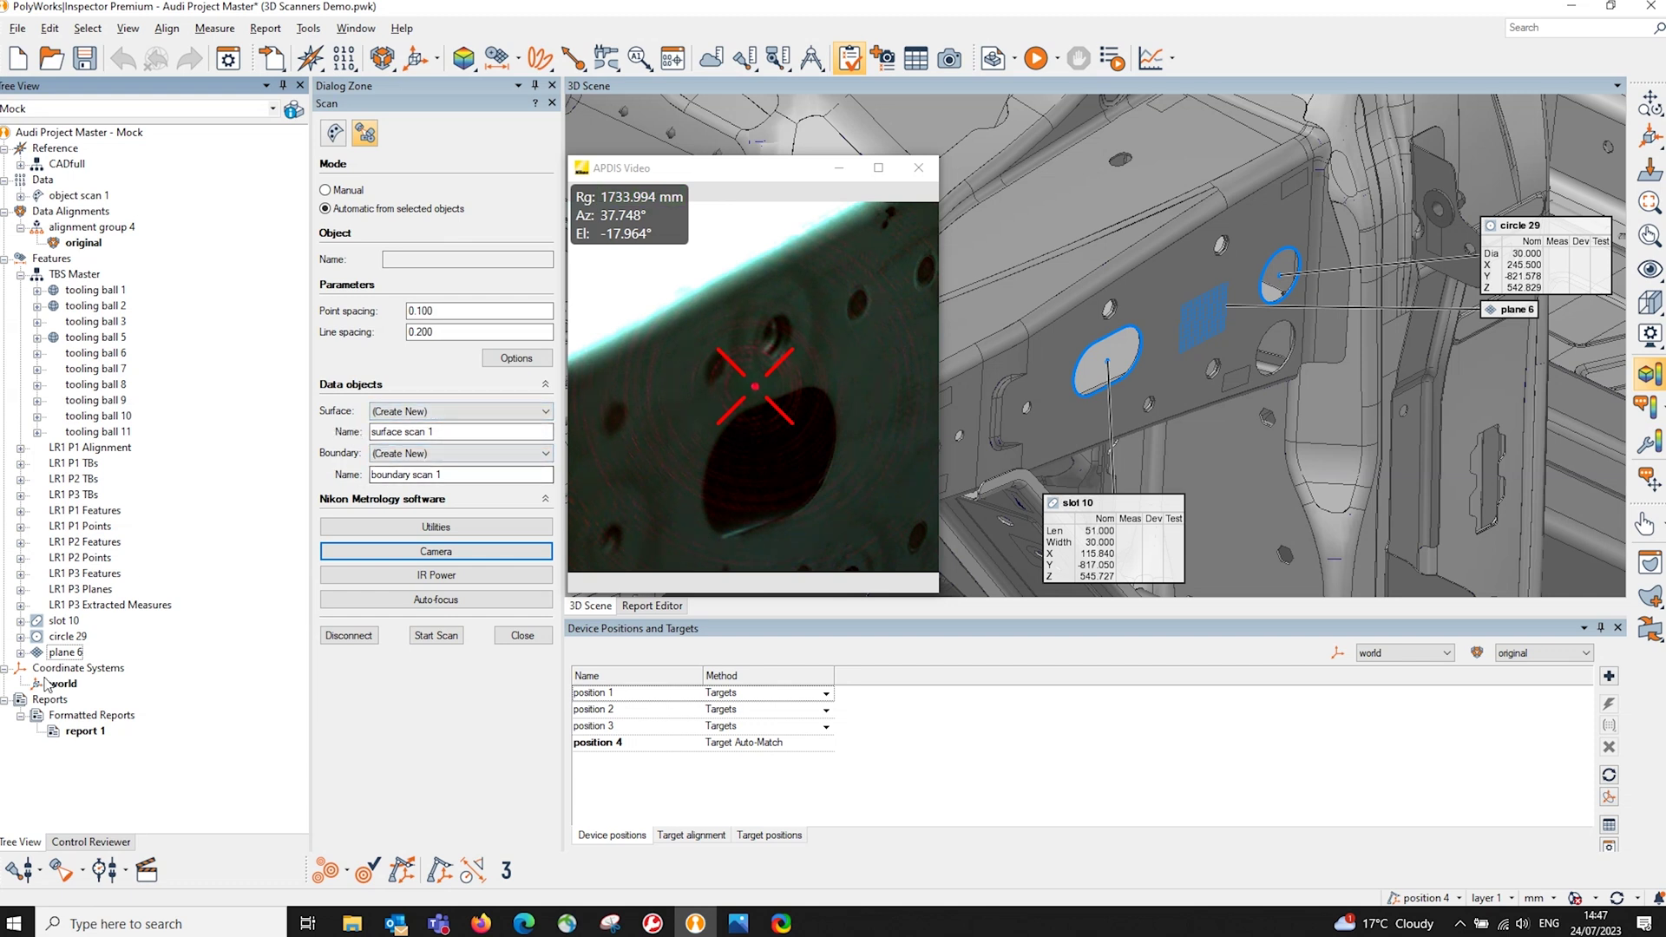
Scan slot 10, circle 29 and plane 6 automatically, then pan and zoom to view them.
drag(69, 620, 59, 658)
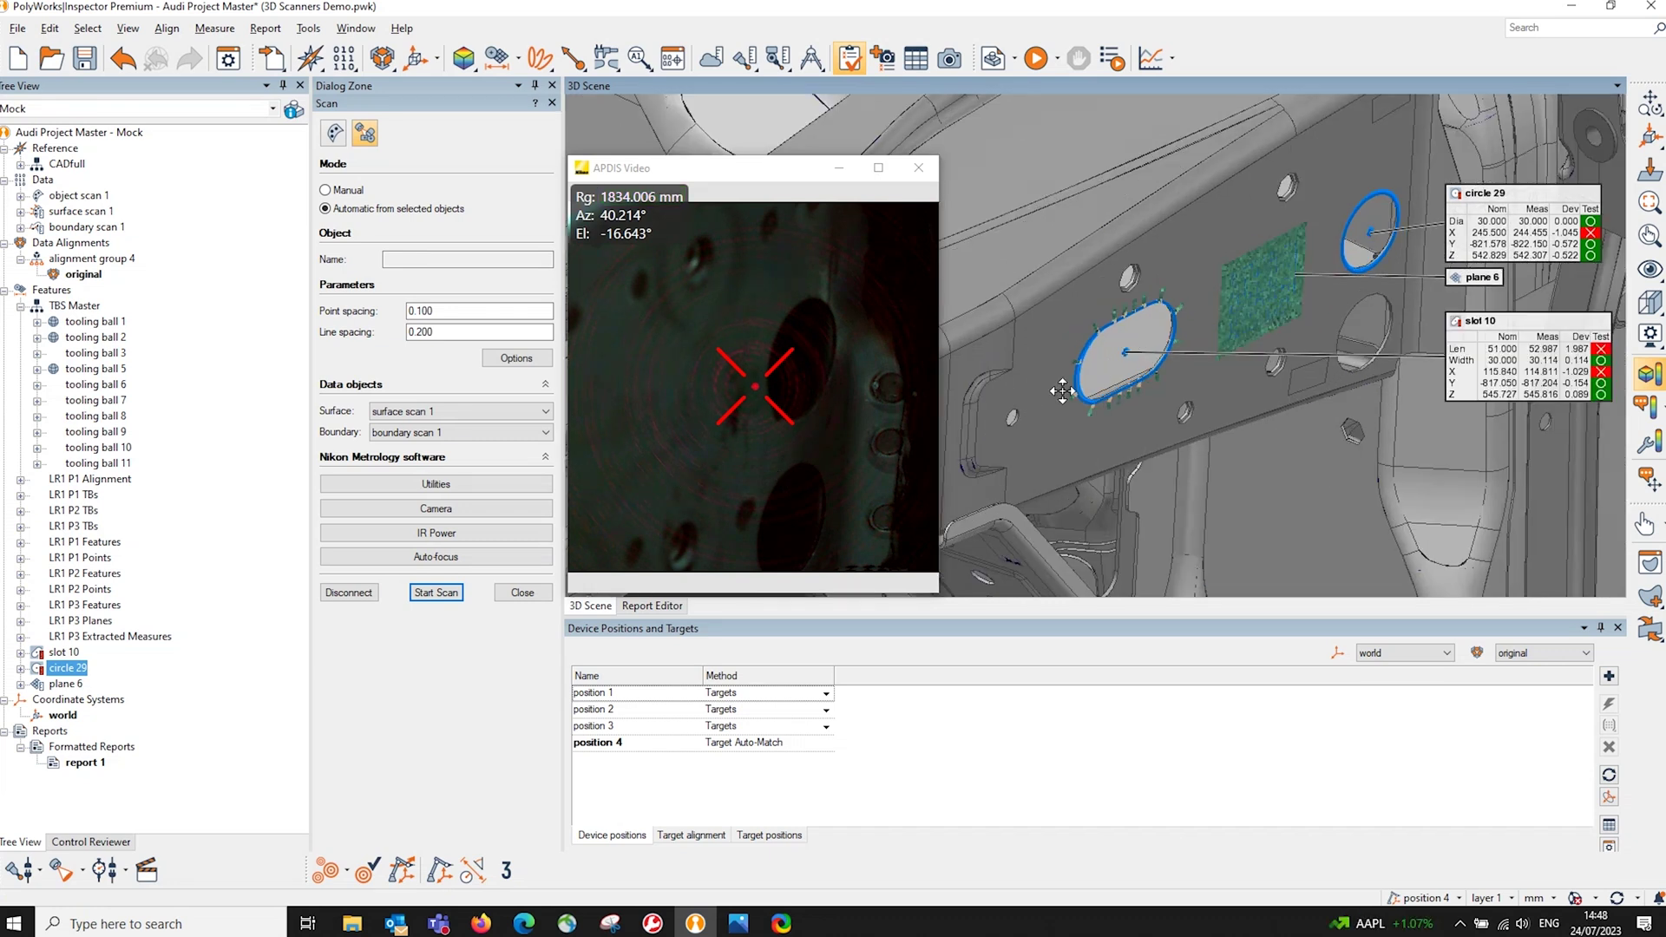
middle_drag(1059, 393, 1236, 338)
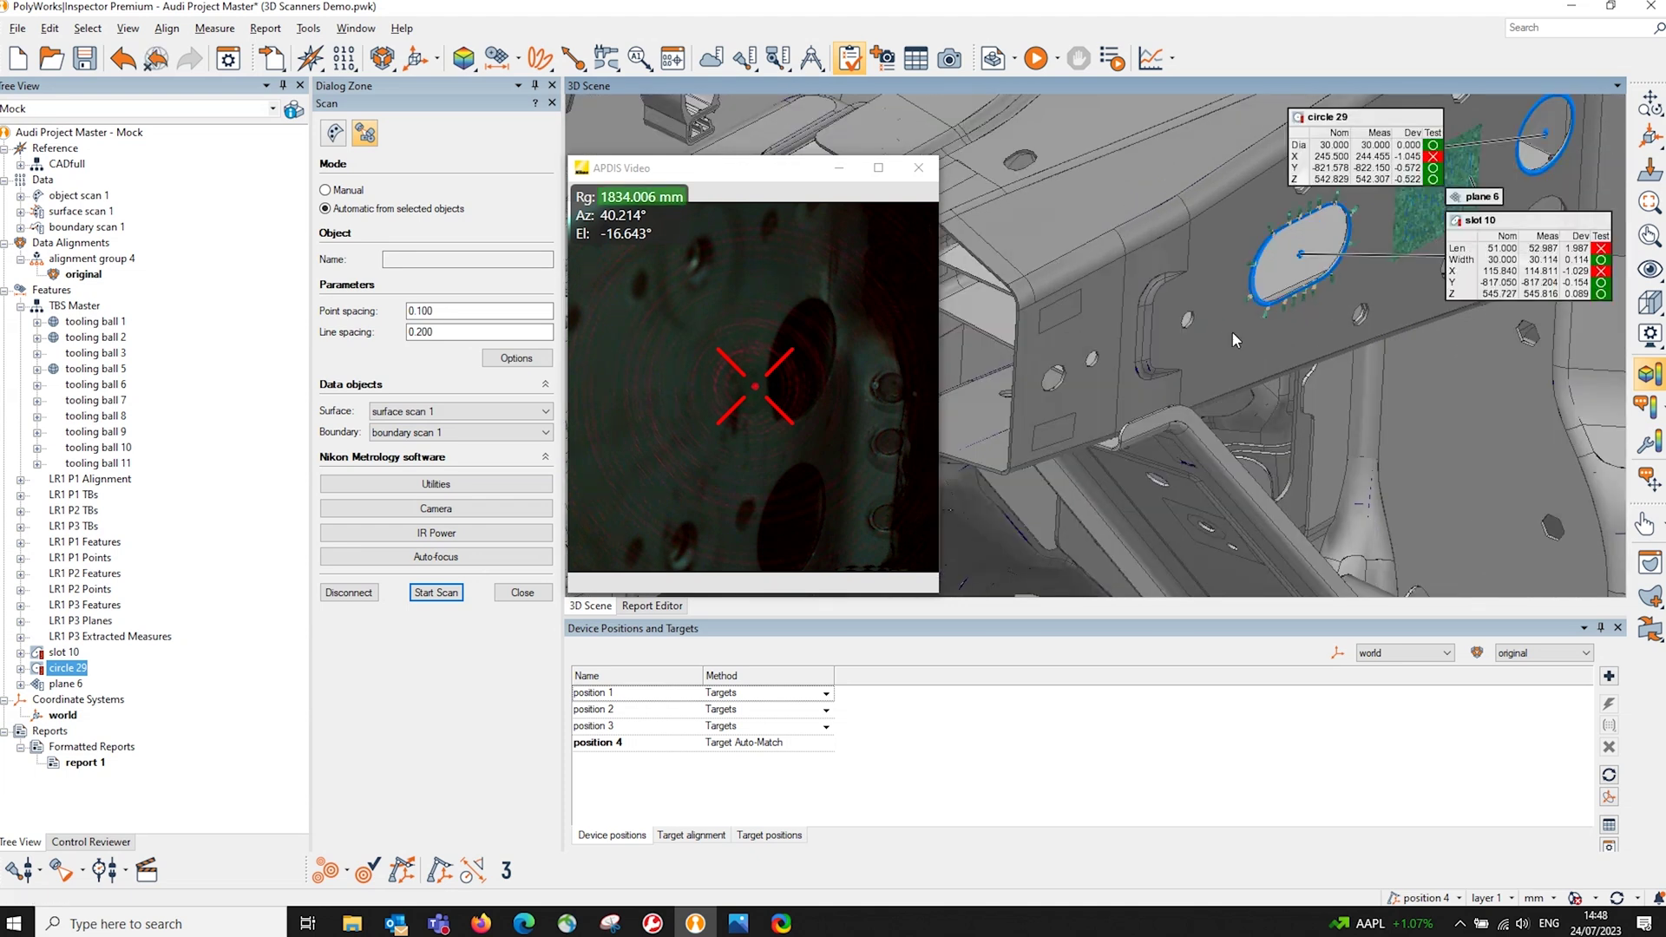
scroll(1231, 331, up, 10)
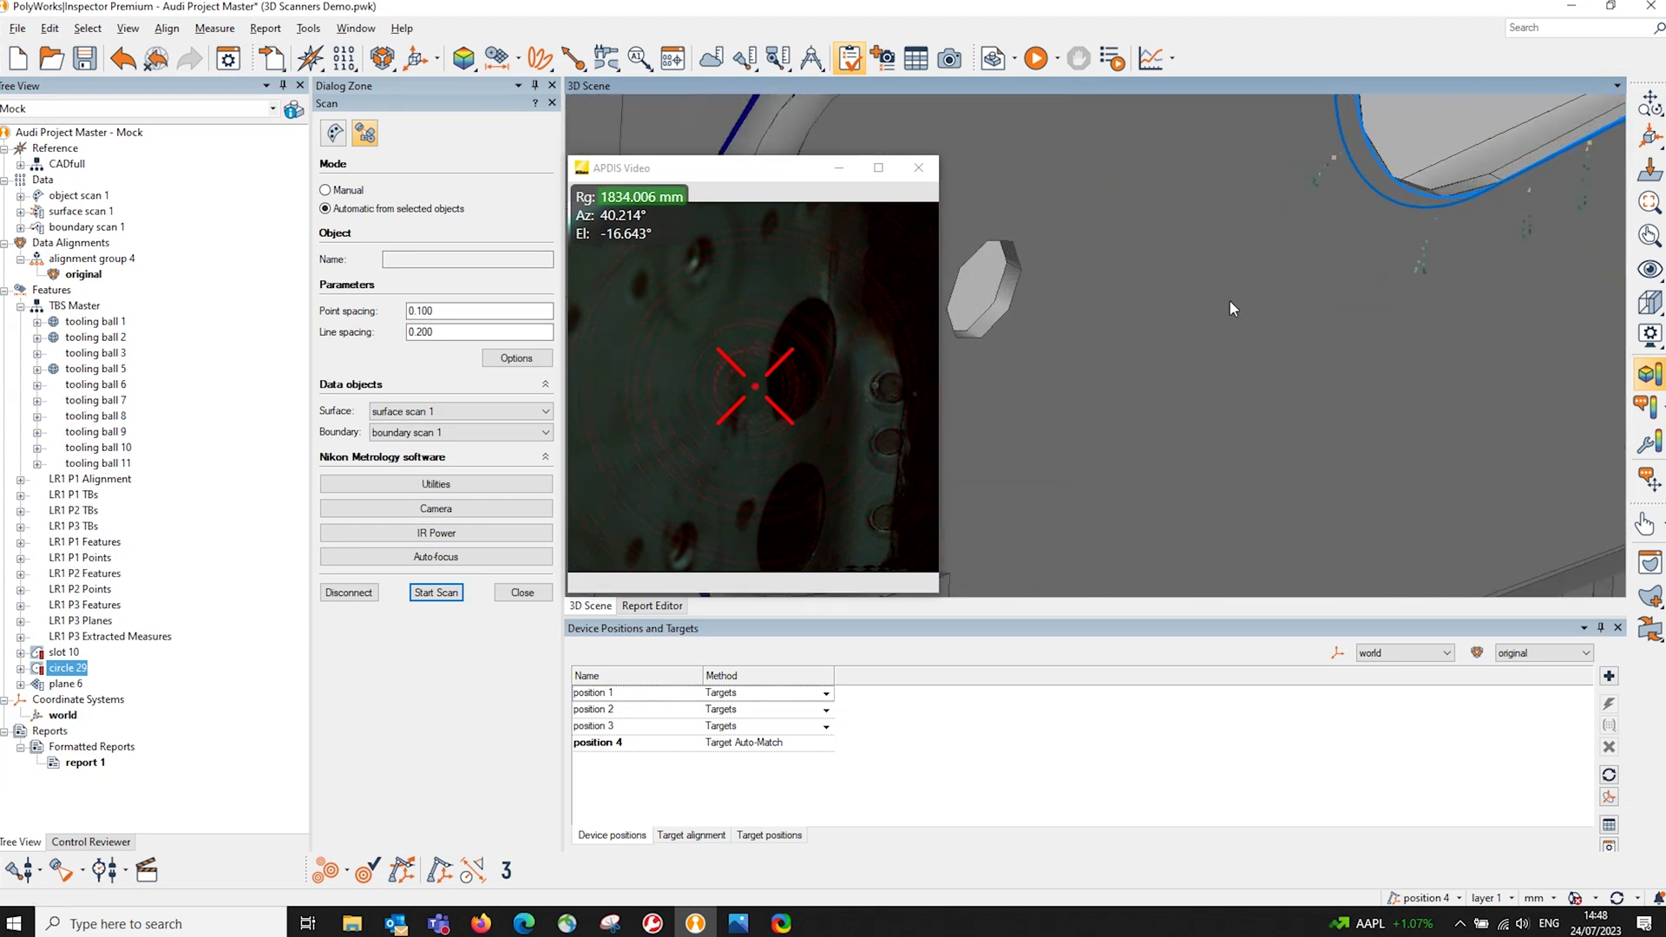
scroll(1188, 315, down, 2)
Aim the laser beside the polygonal boss and scan a 10 × 10 surface patch.
click(689, 413)
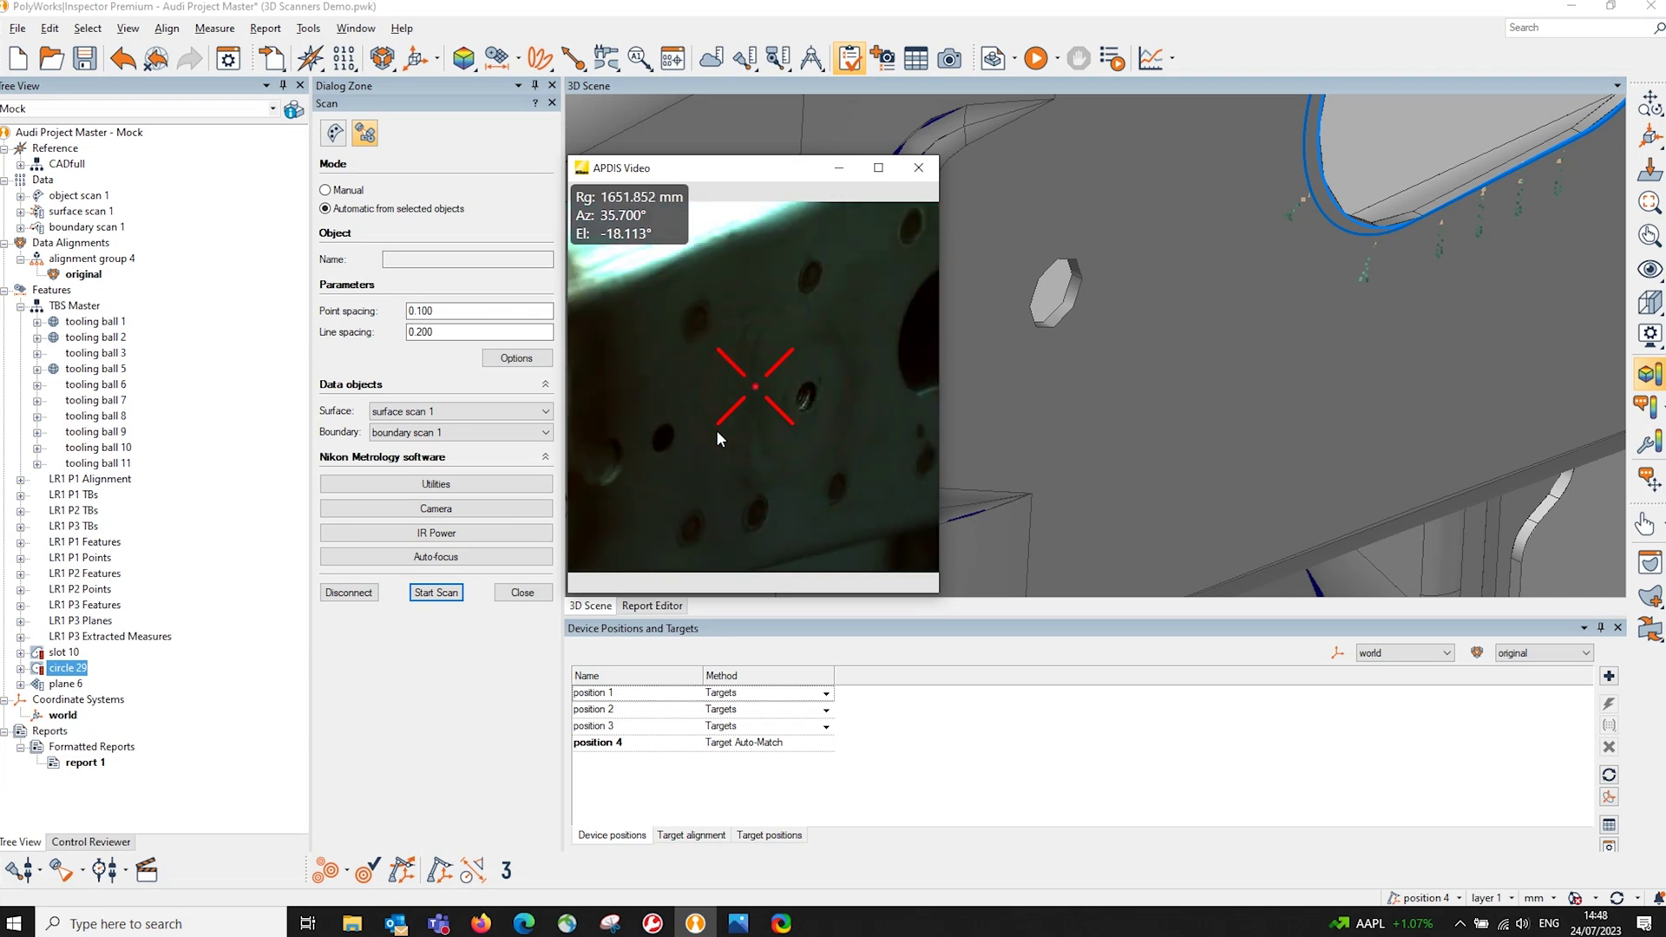
click(334, 134)
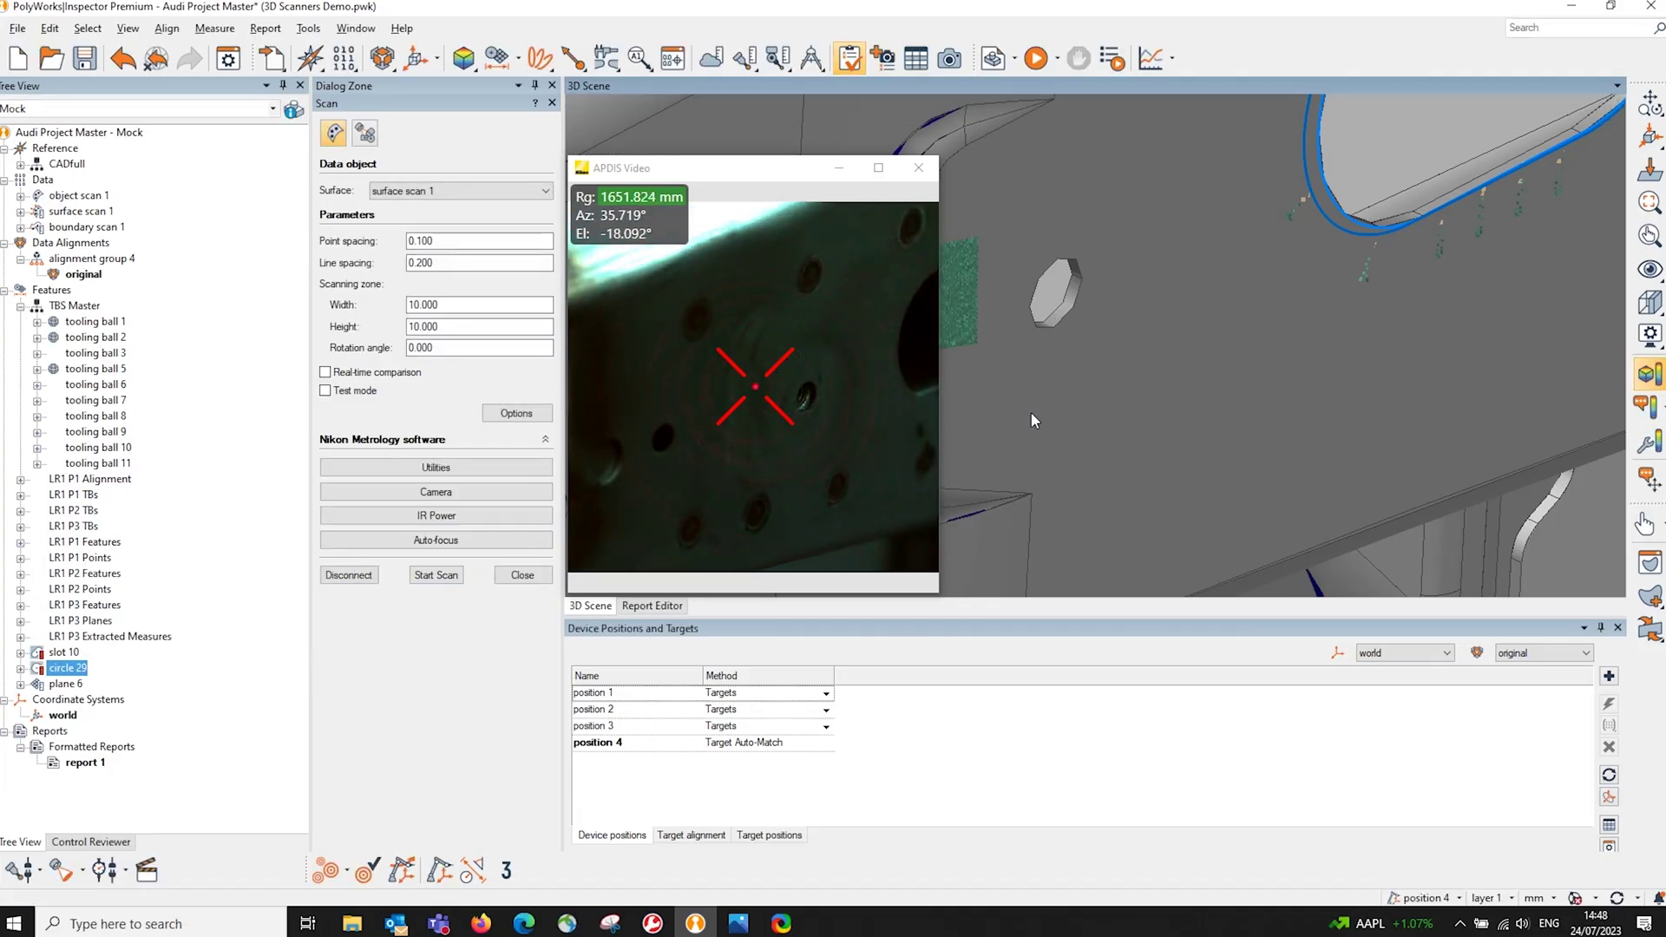
middle_drag(1096, 402, 1274, 421)
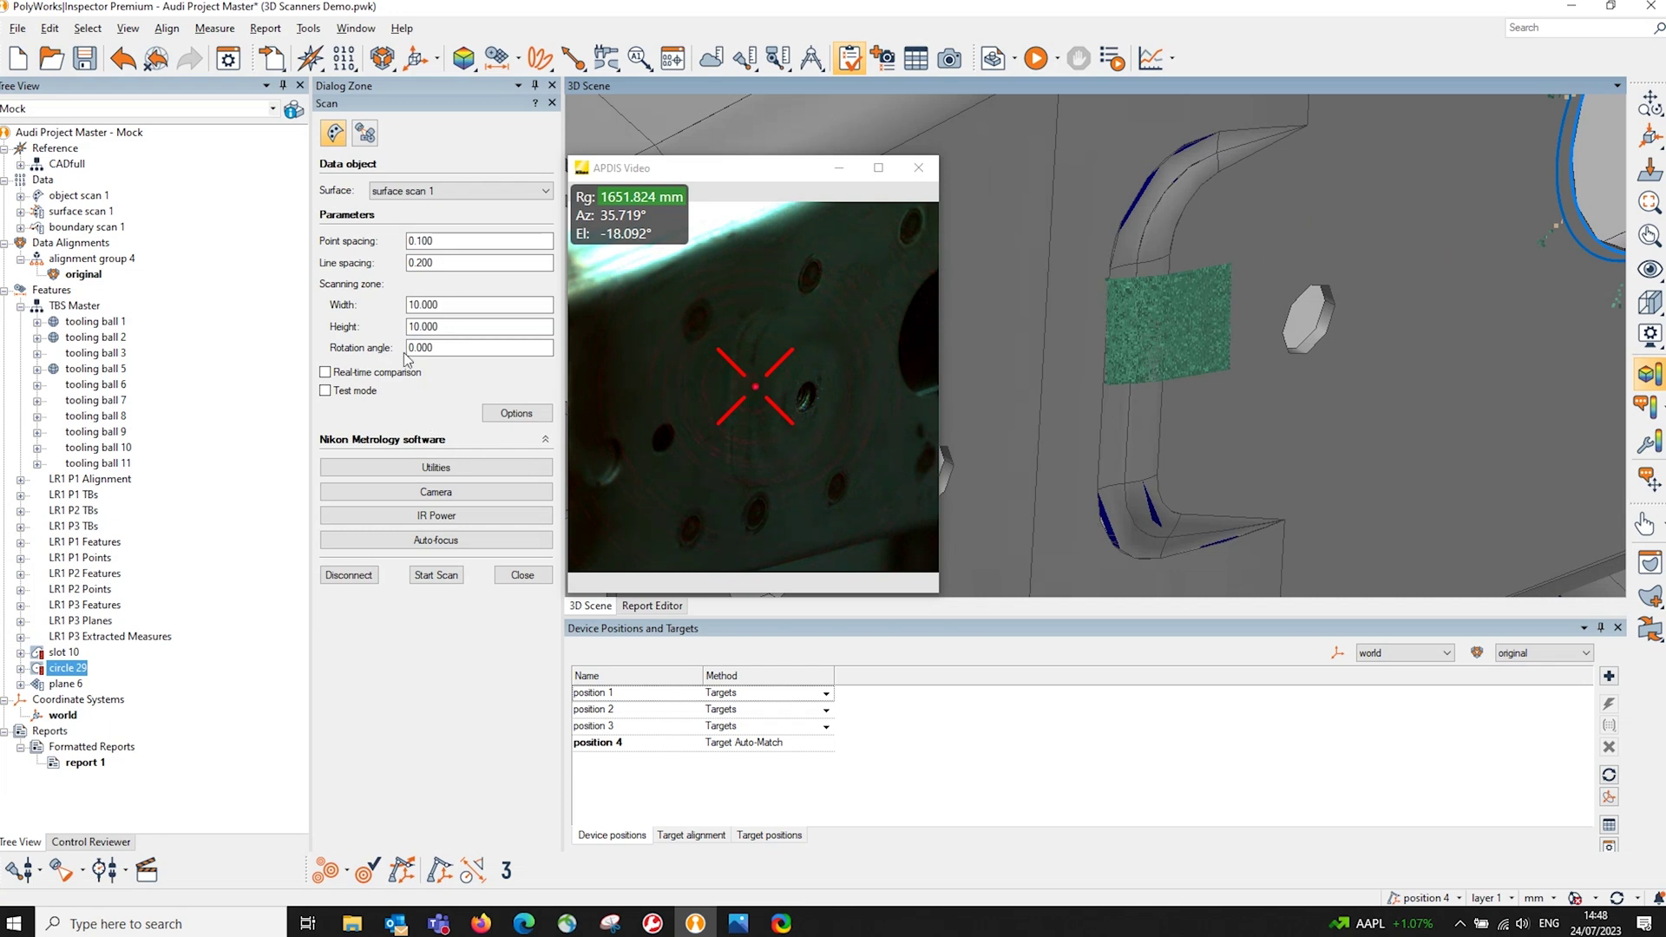
Rescan the 10 × 10 patch with a 45° rotation angle to form a star-shaped scan.
click(444, 348)
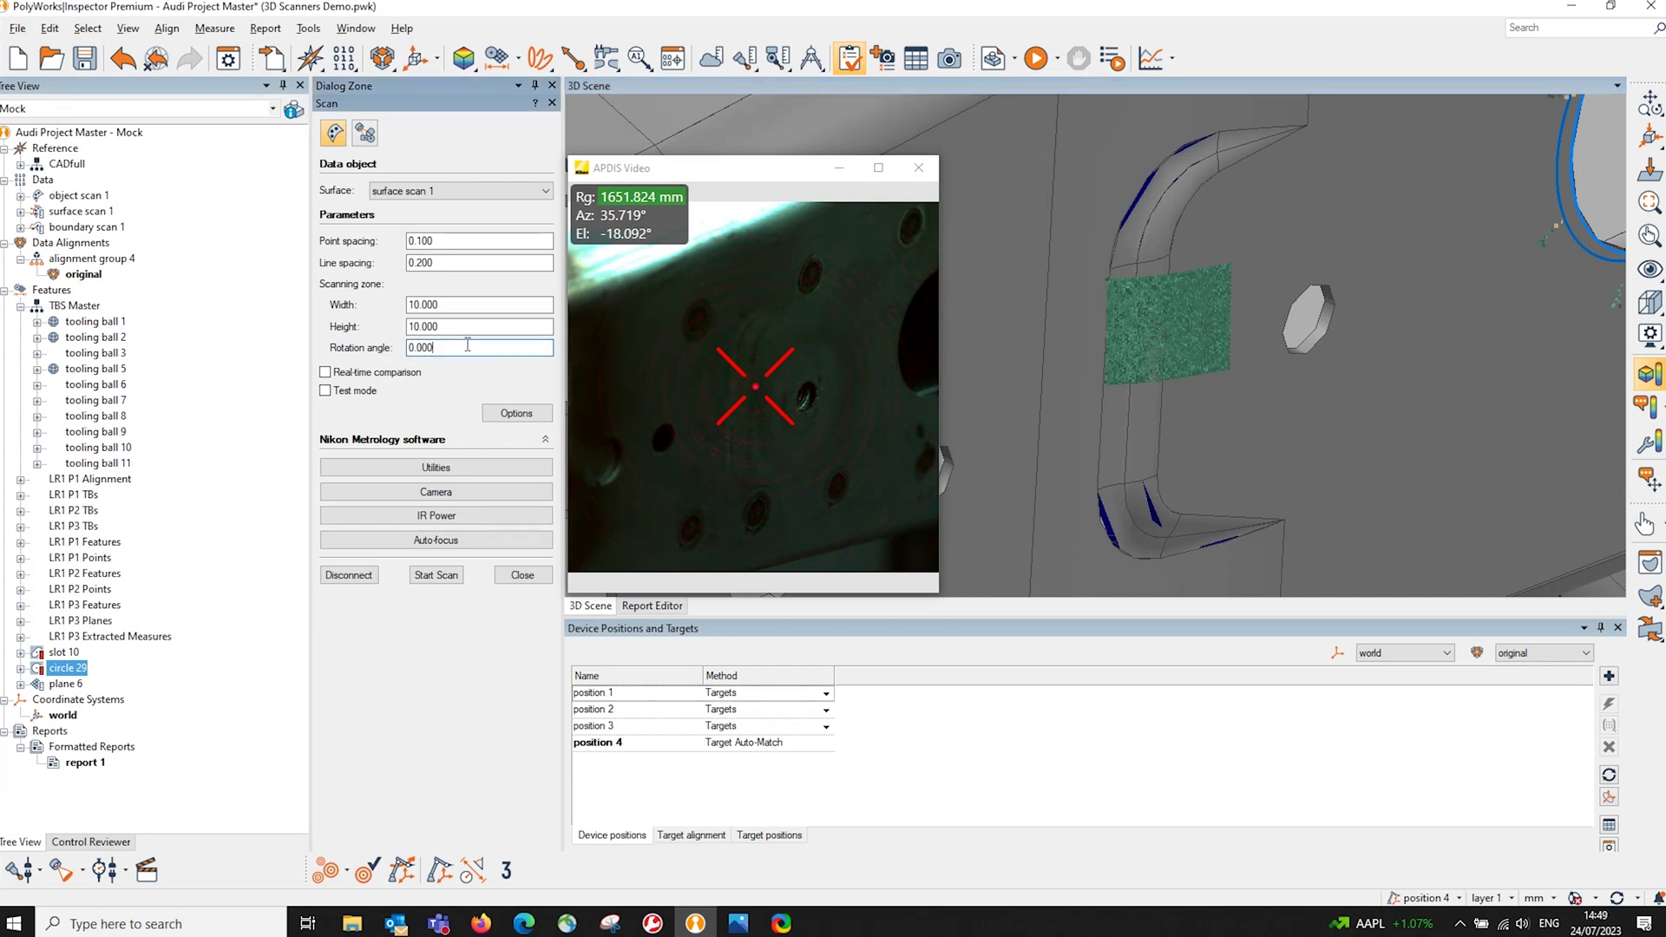
double_click(464, 347)
text(45)
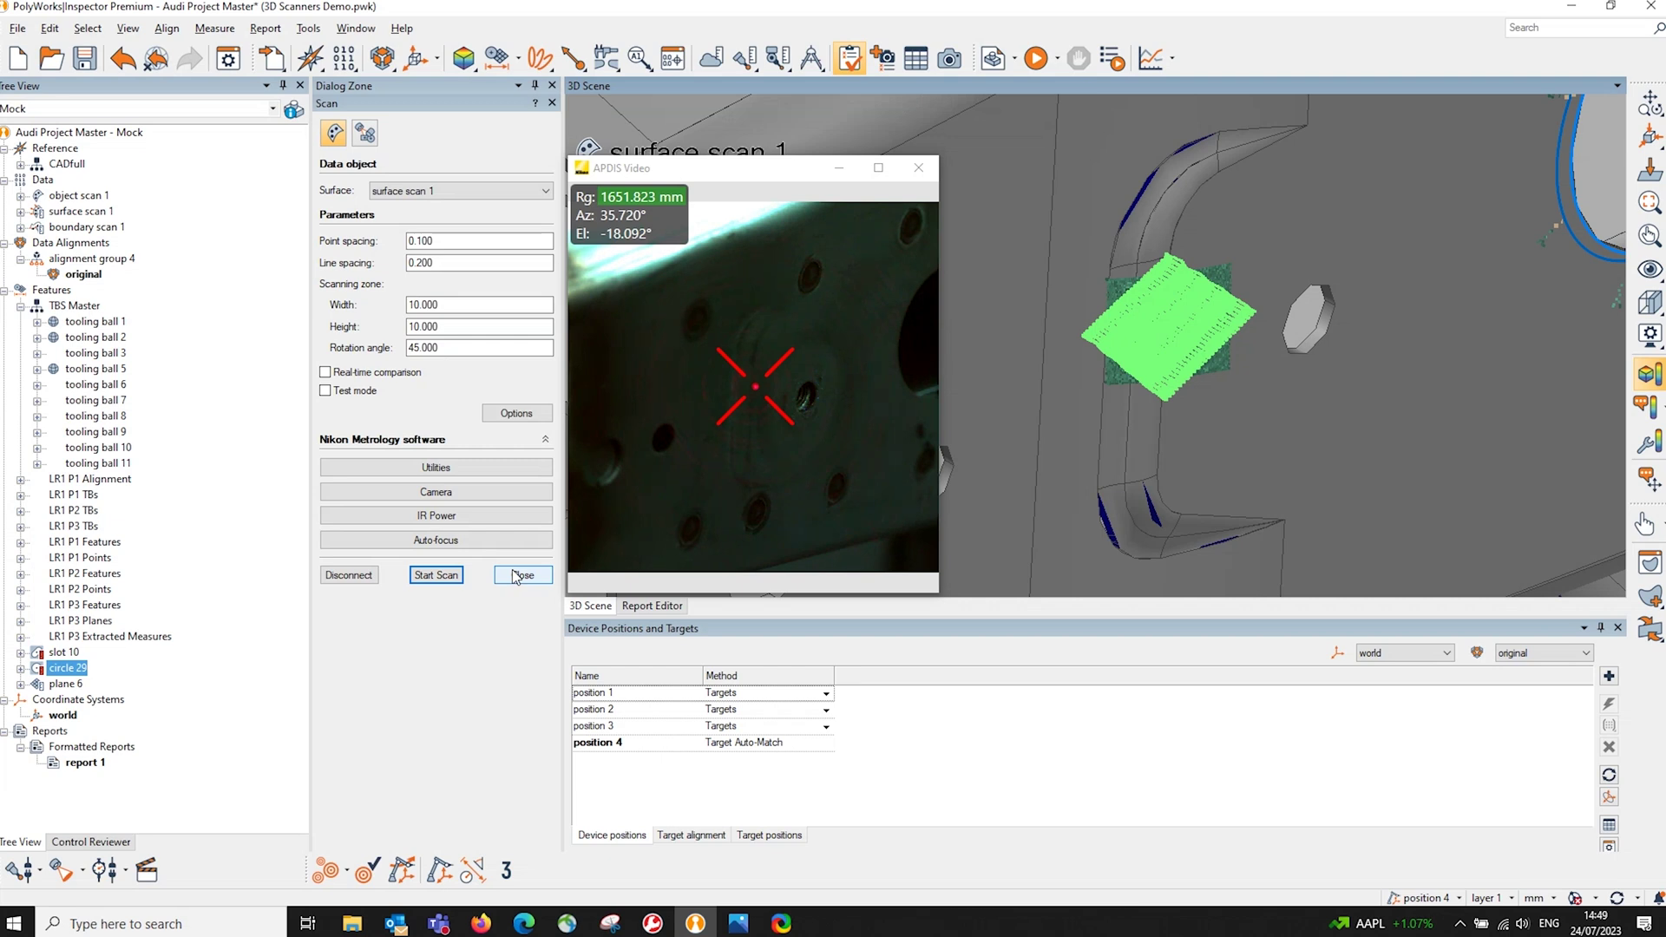
click(572, 59)
Create anchored surface comparison points surf pt 1 and surf pt 2 on the panel.
click(574, 102)
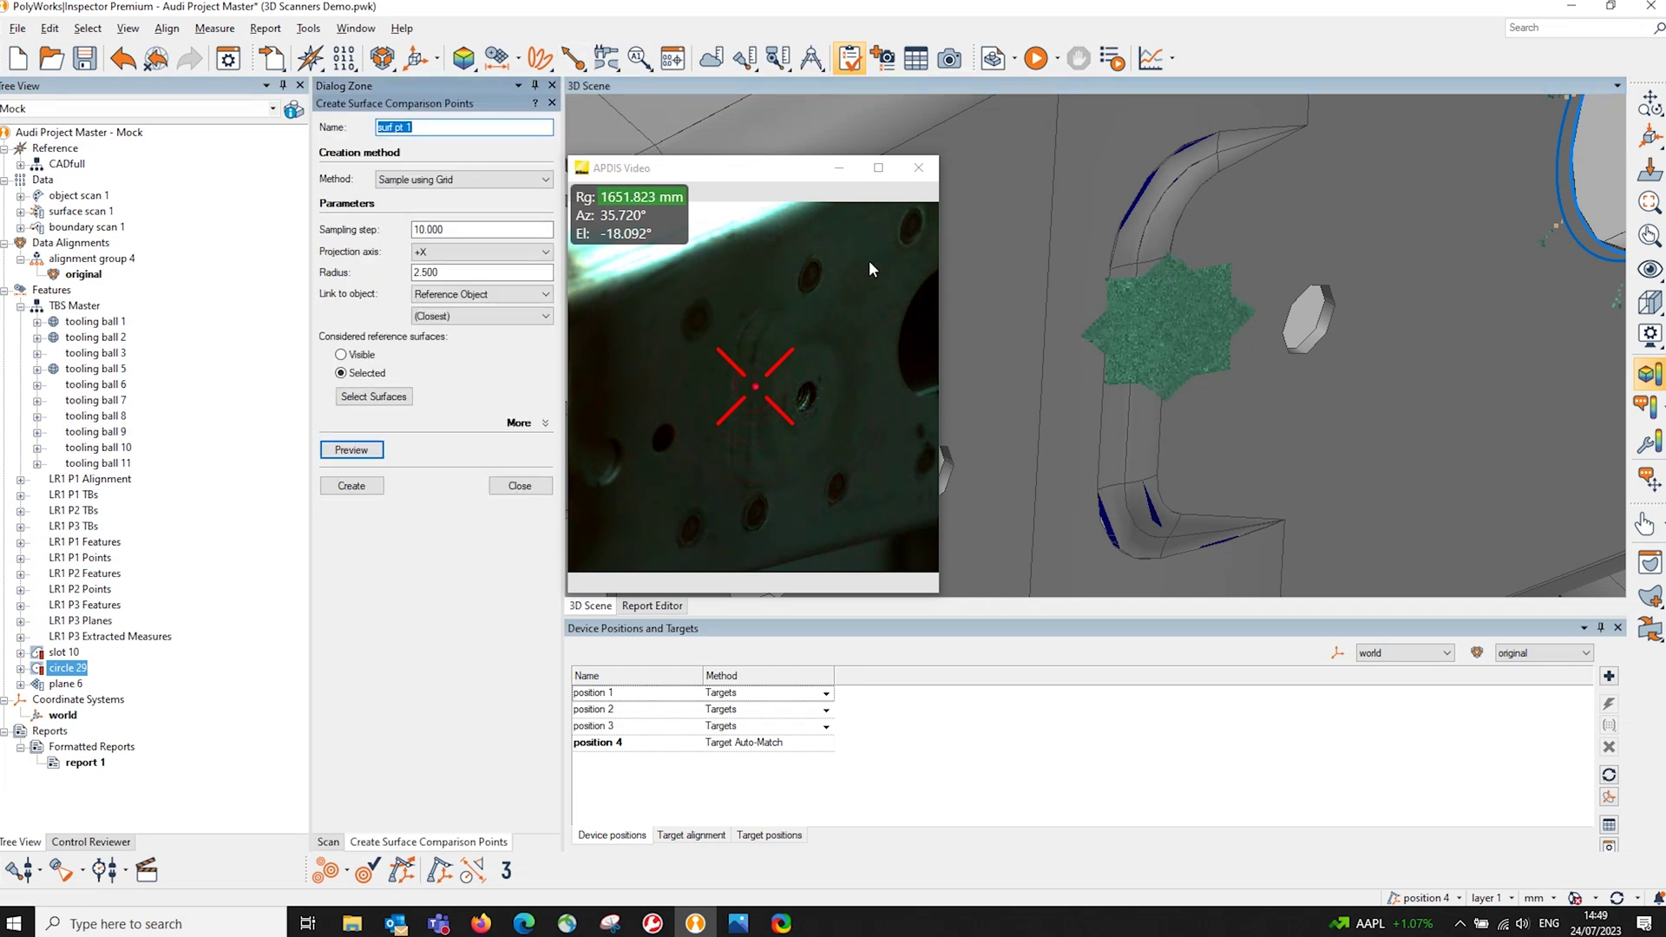
click(453, 179)
click(451, 200)
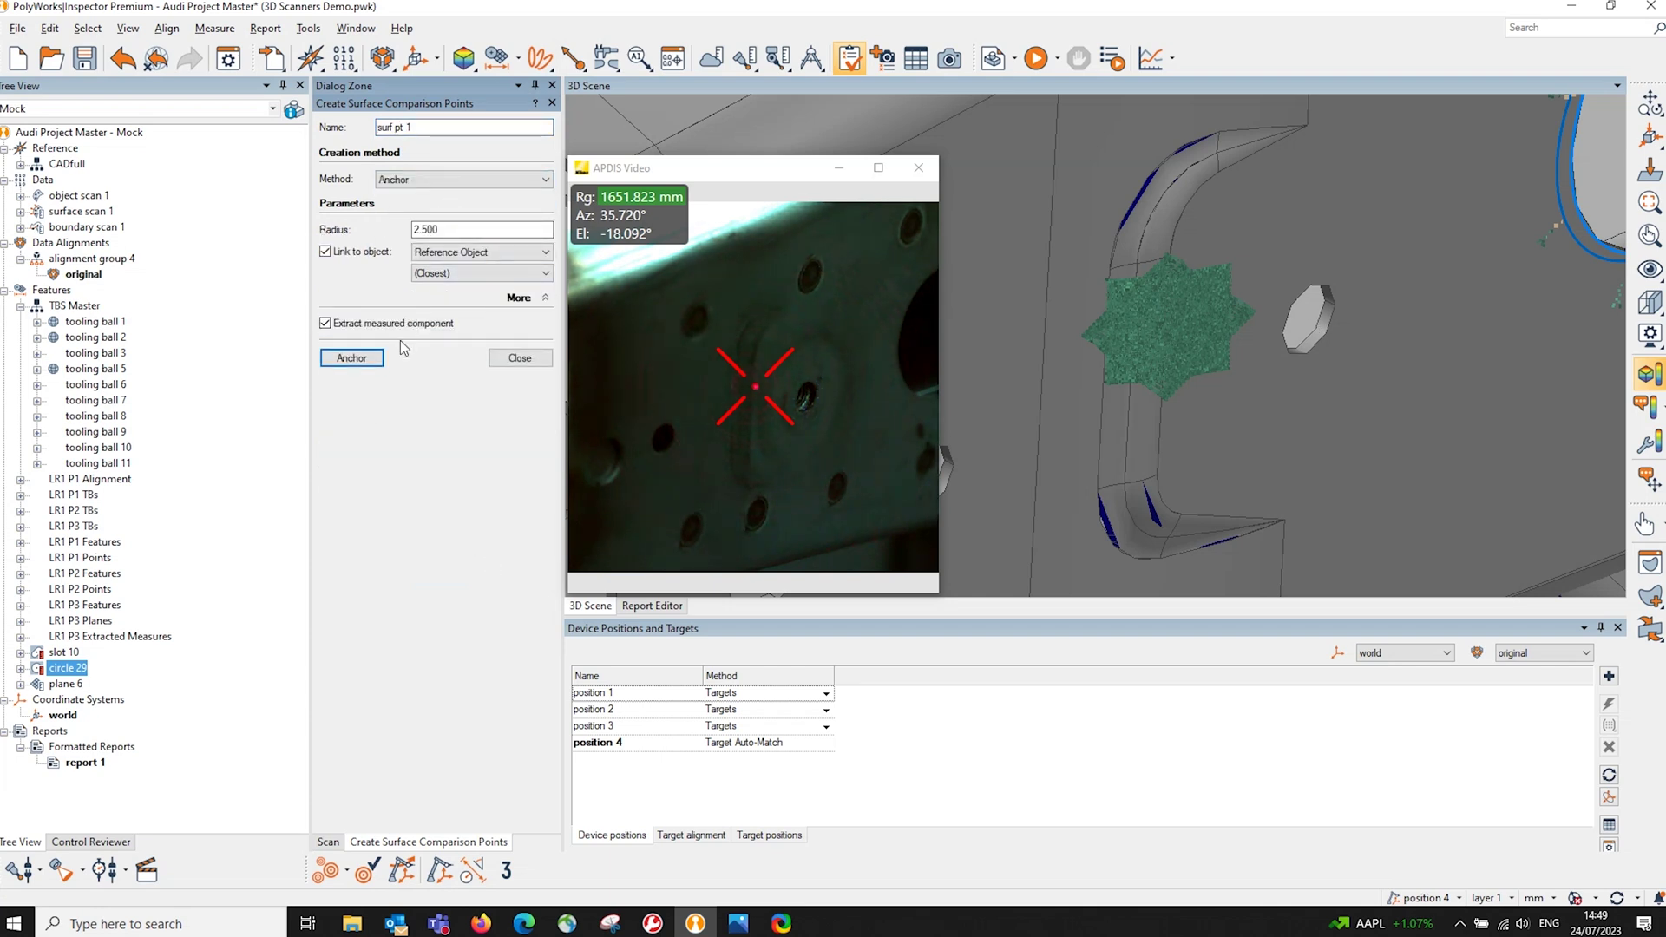
click(379, 355)
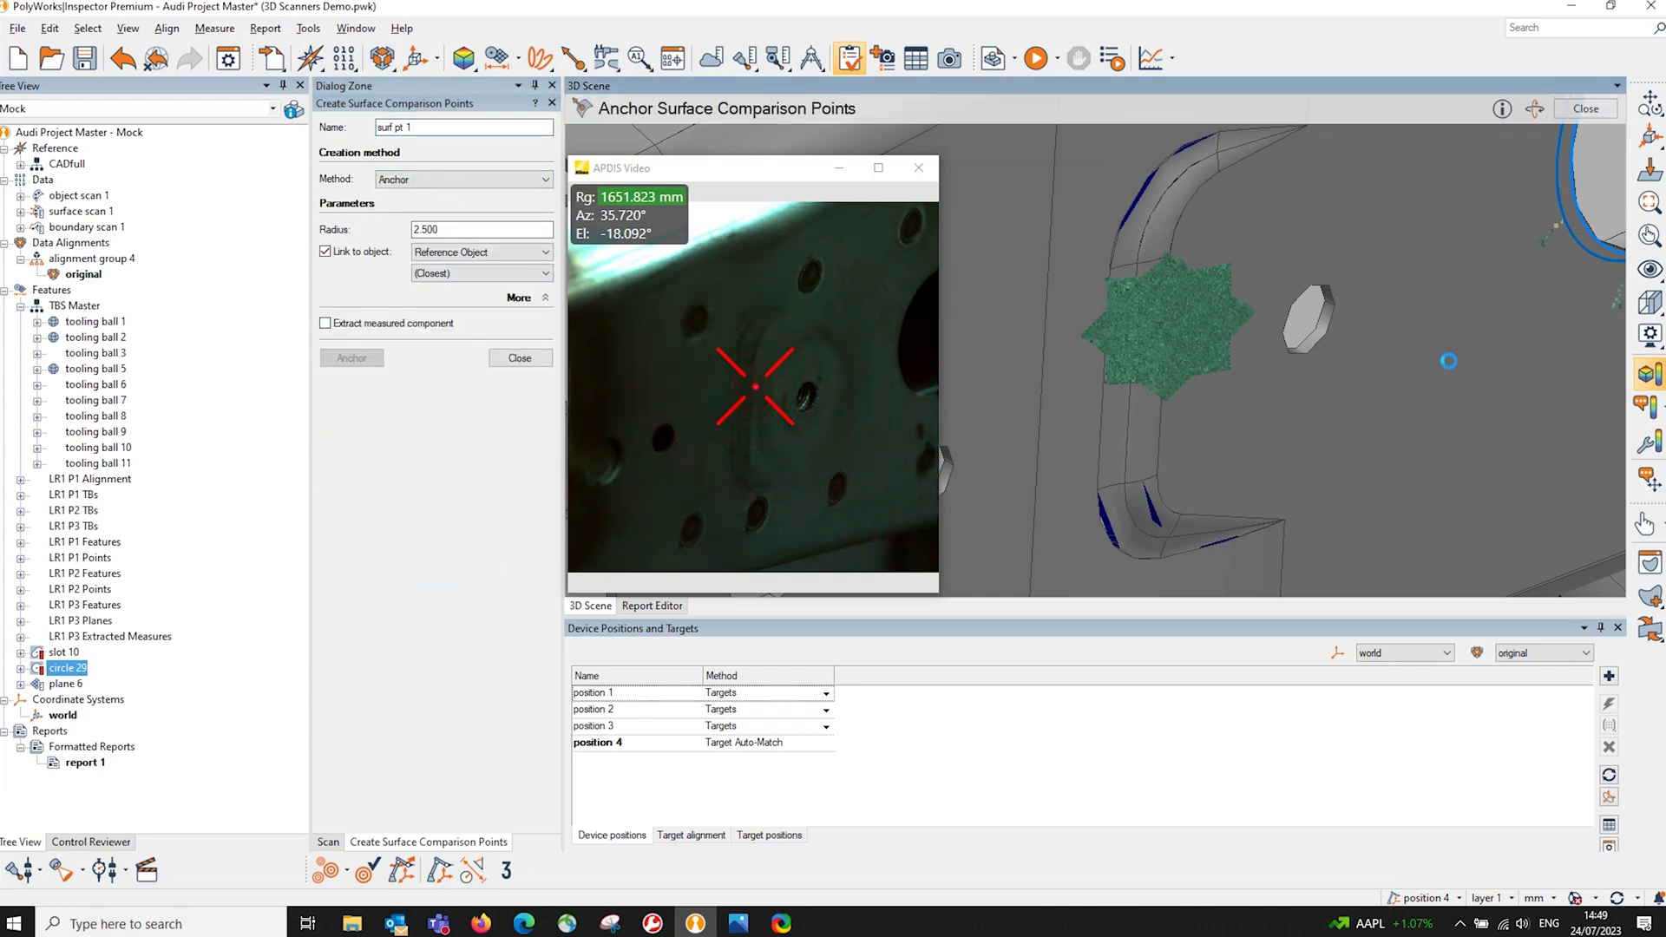
click(1456, 413)
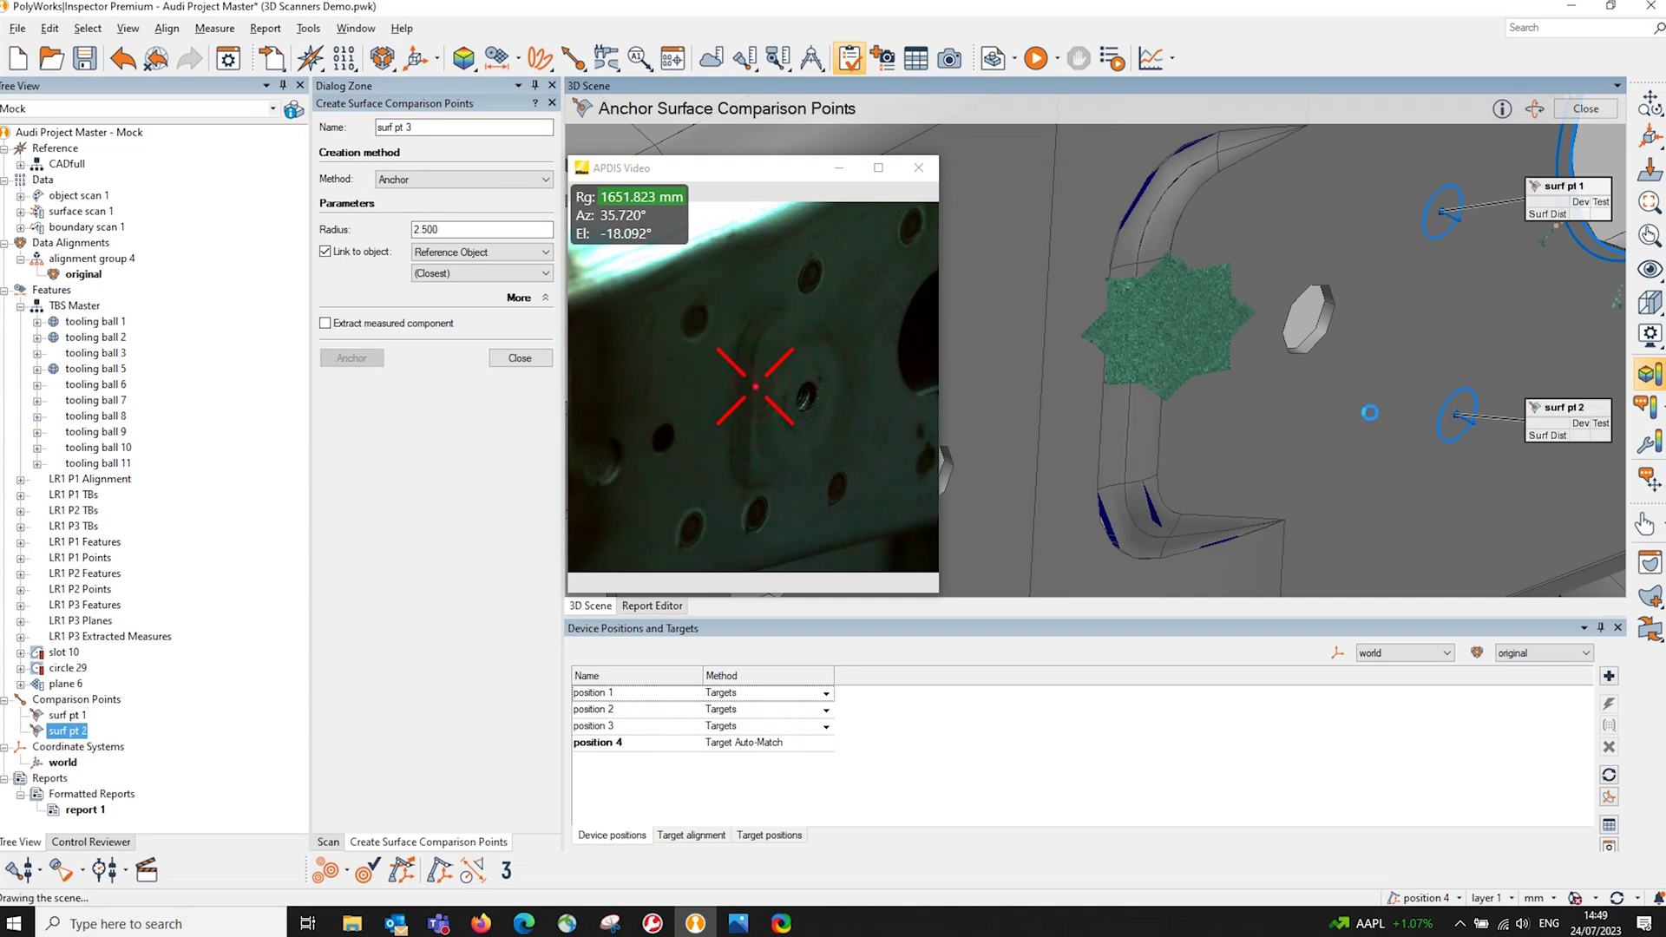
key(Escape)
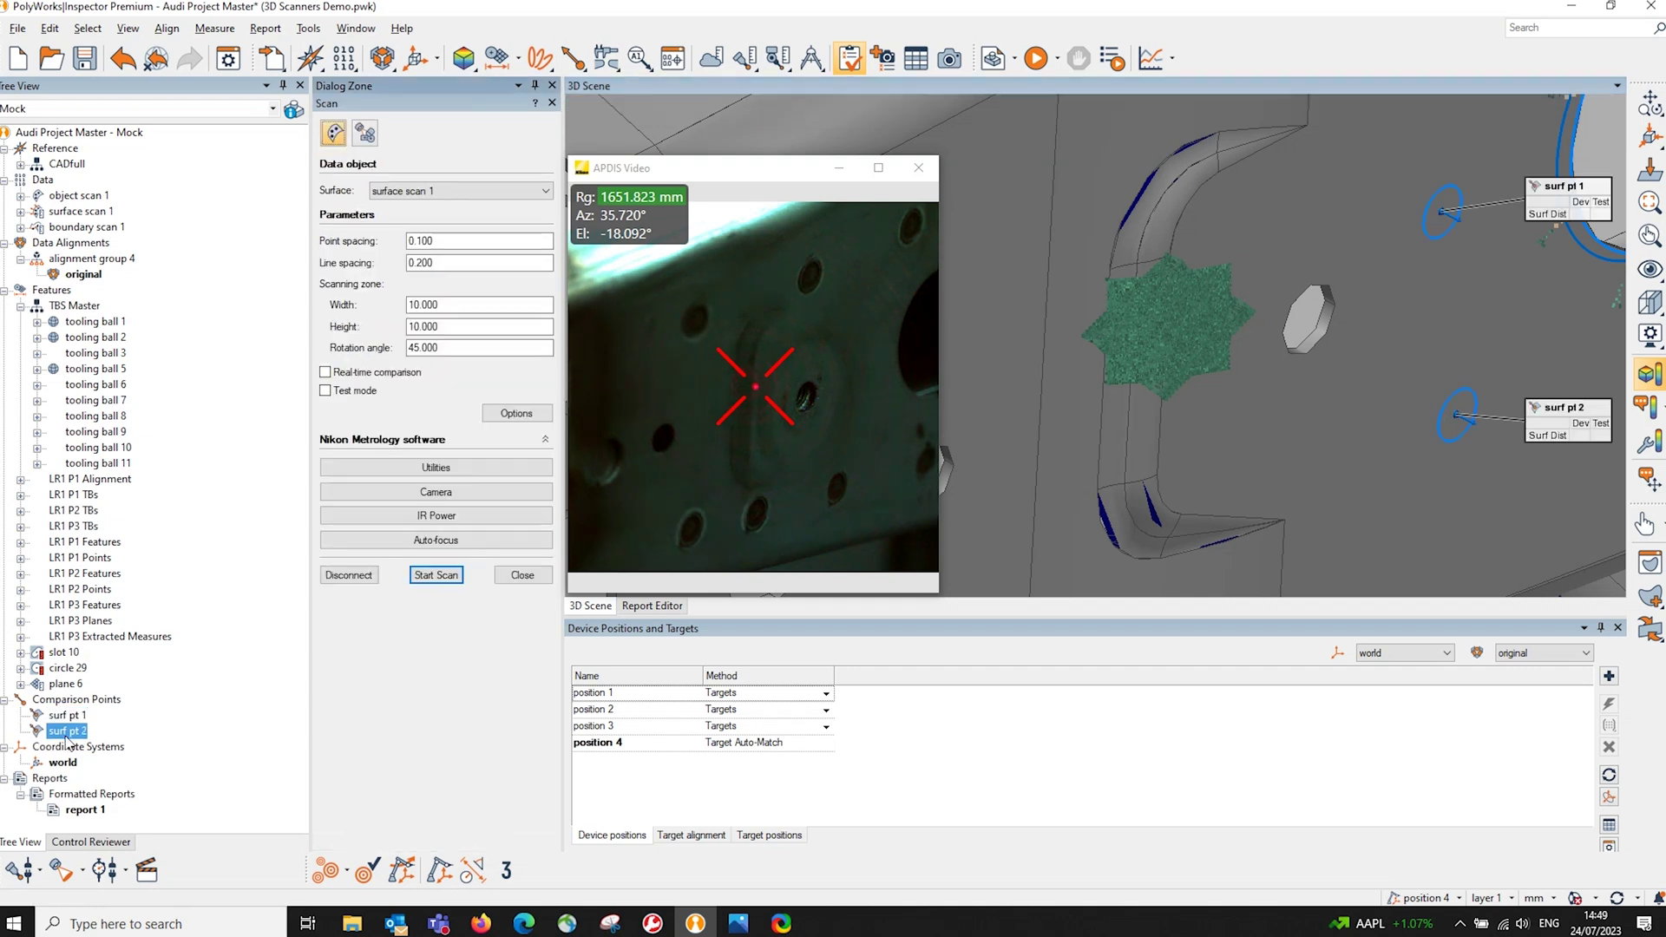
Select surf pt 1 and surf pt 2 and scan them automatically.
click(82, 715)
ctrl+click(82, 733)
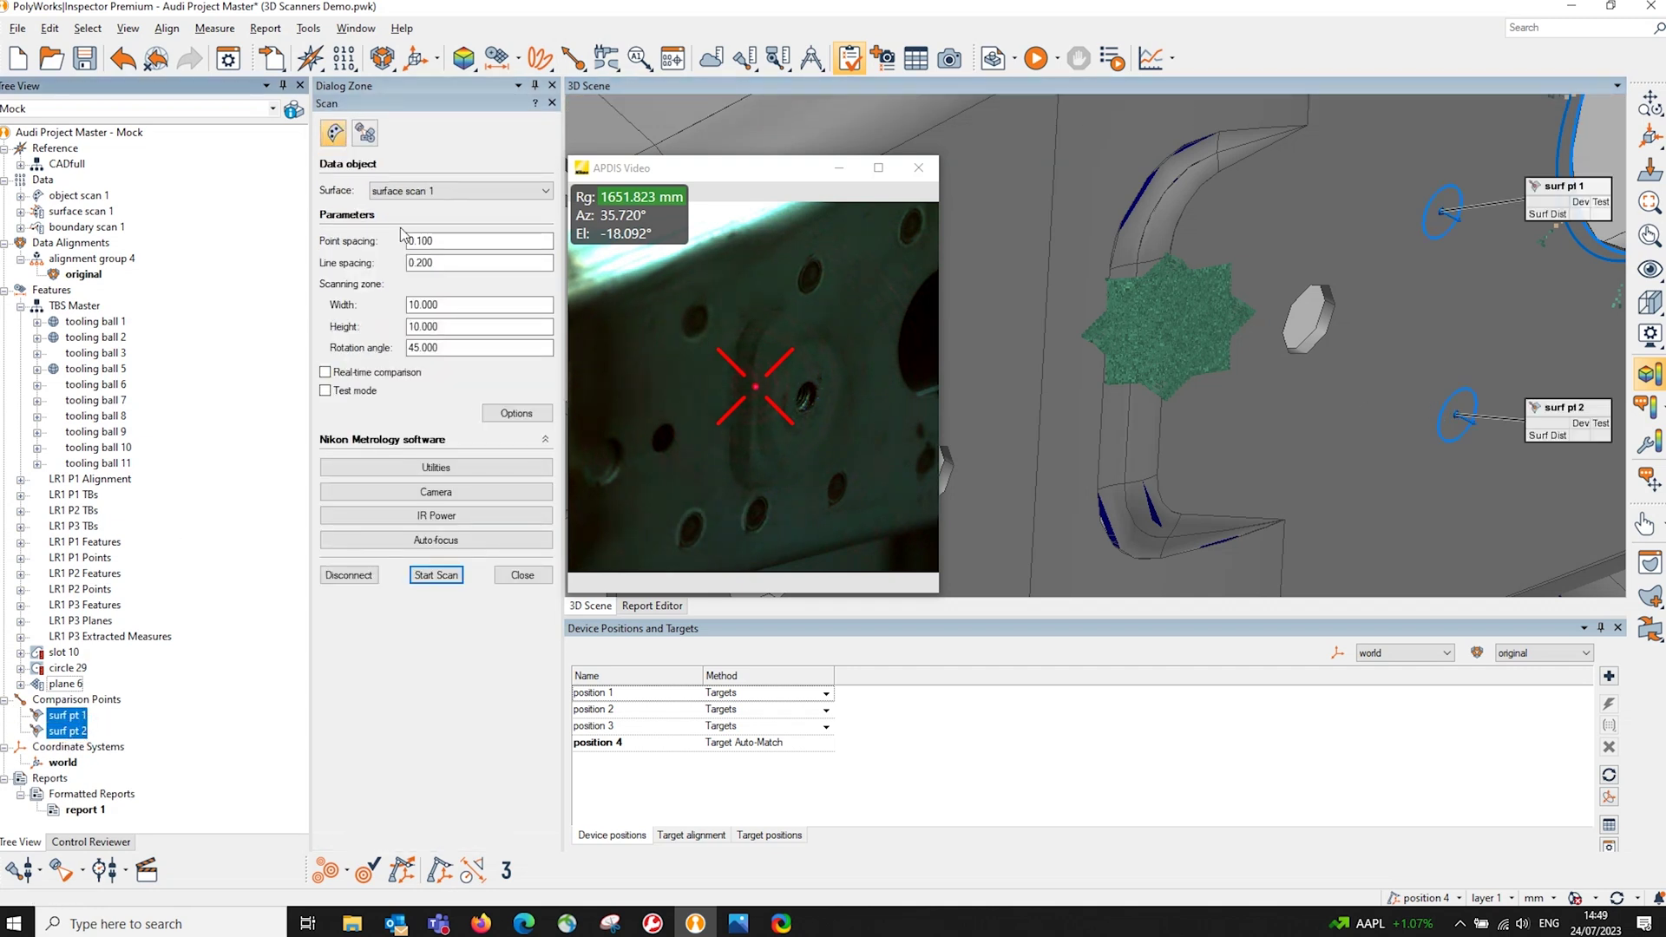
click(365, 135)
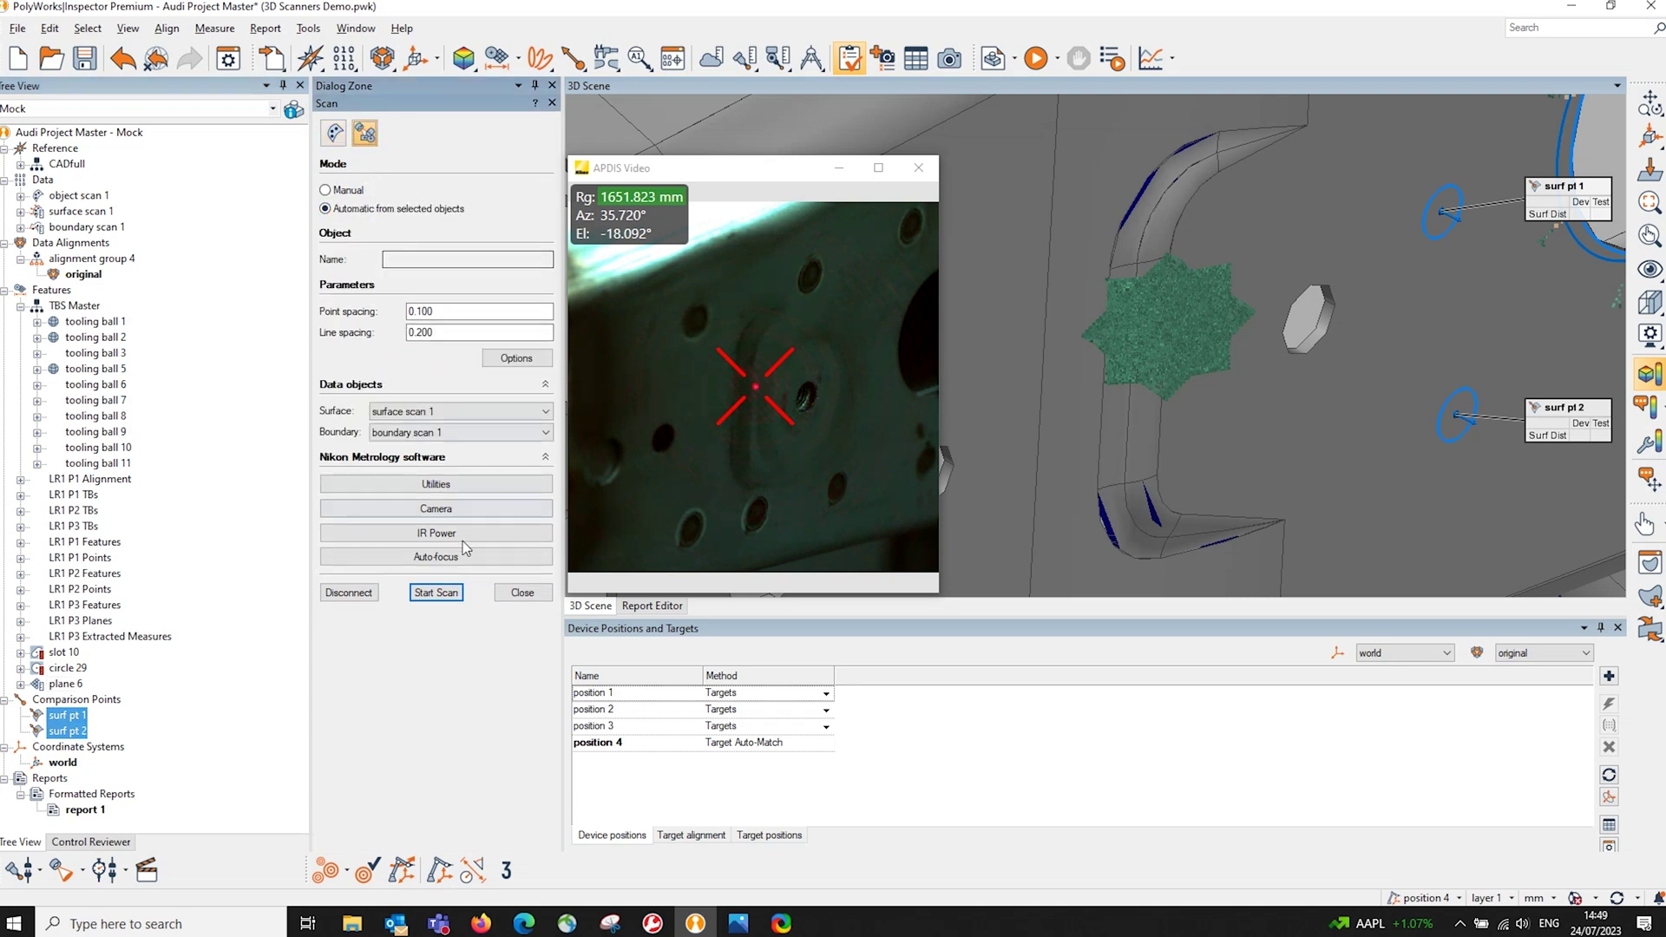
click(435, 591)
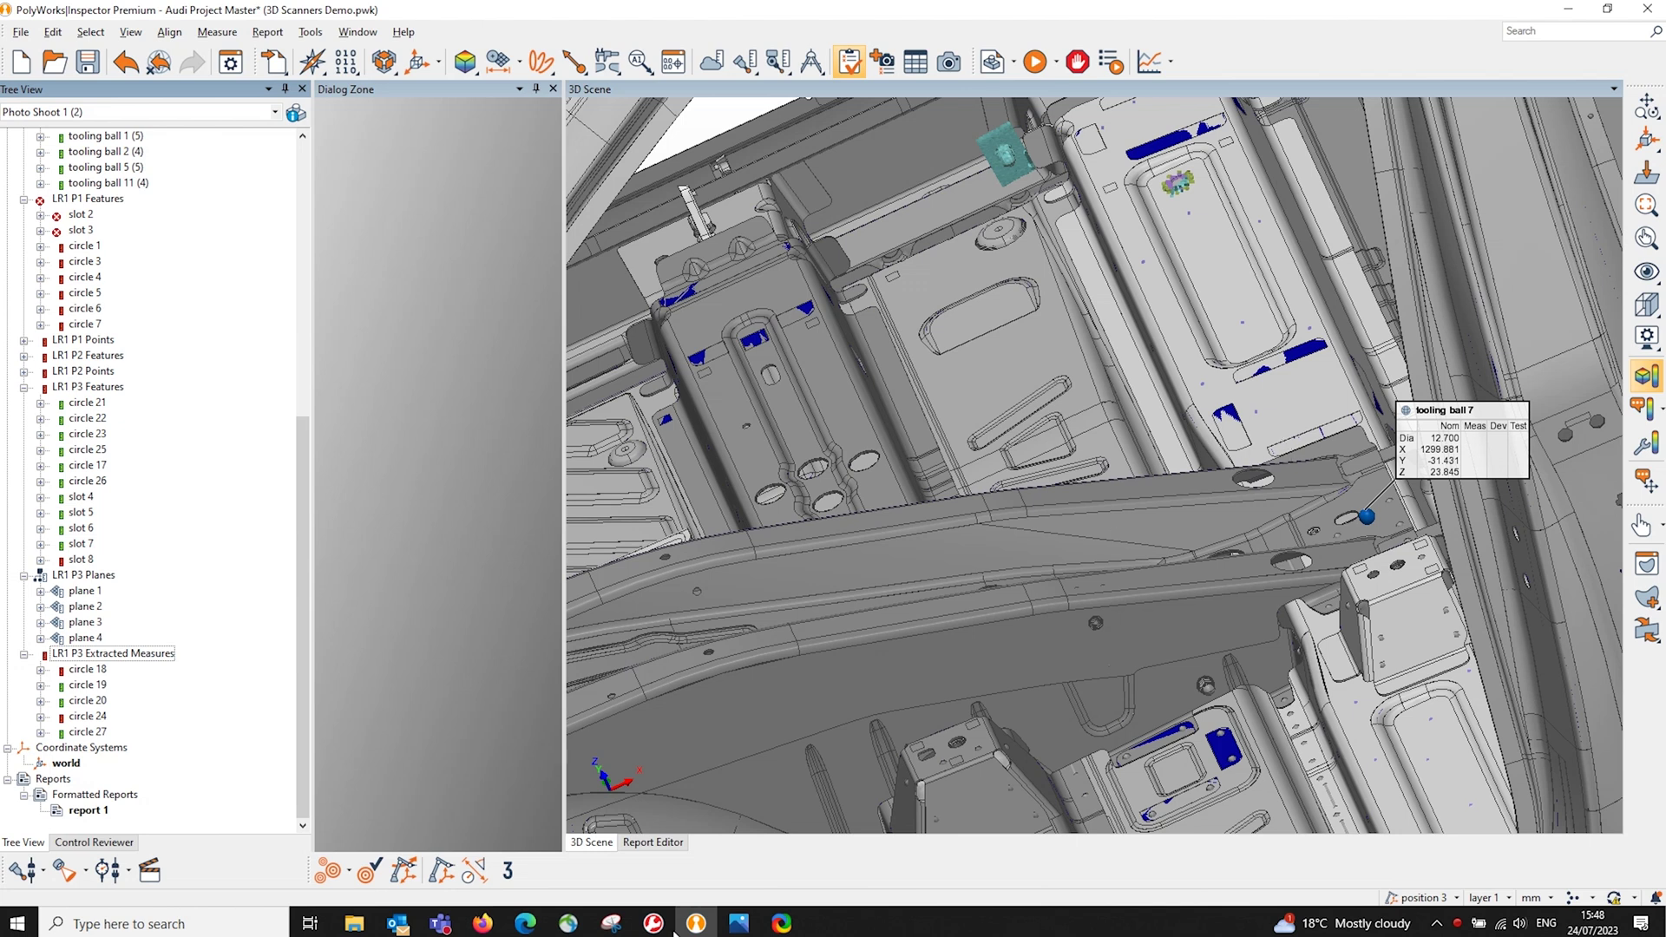
Run the laser radar inspection macro, accepting the part ID and a single measurement run.
click(511, 879)
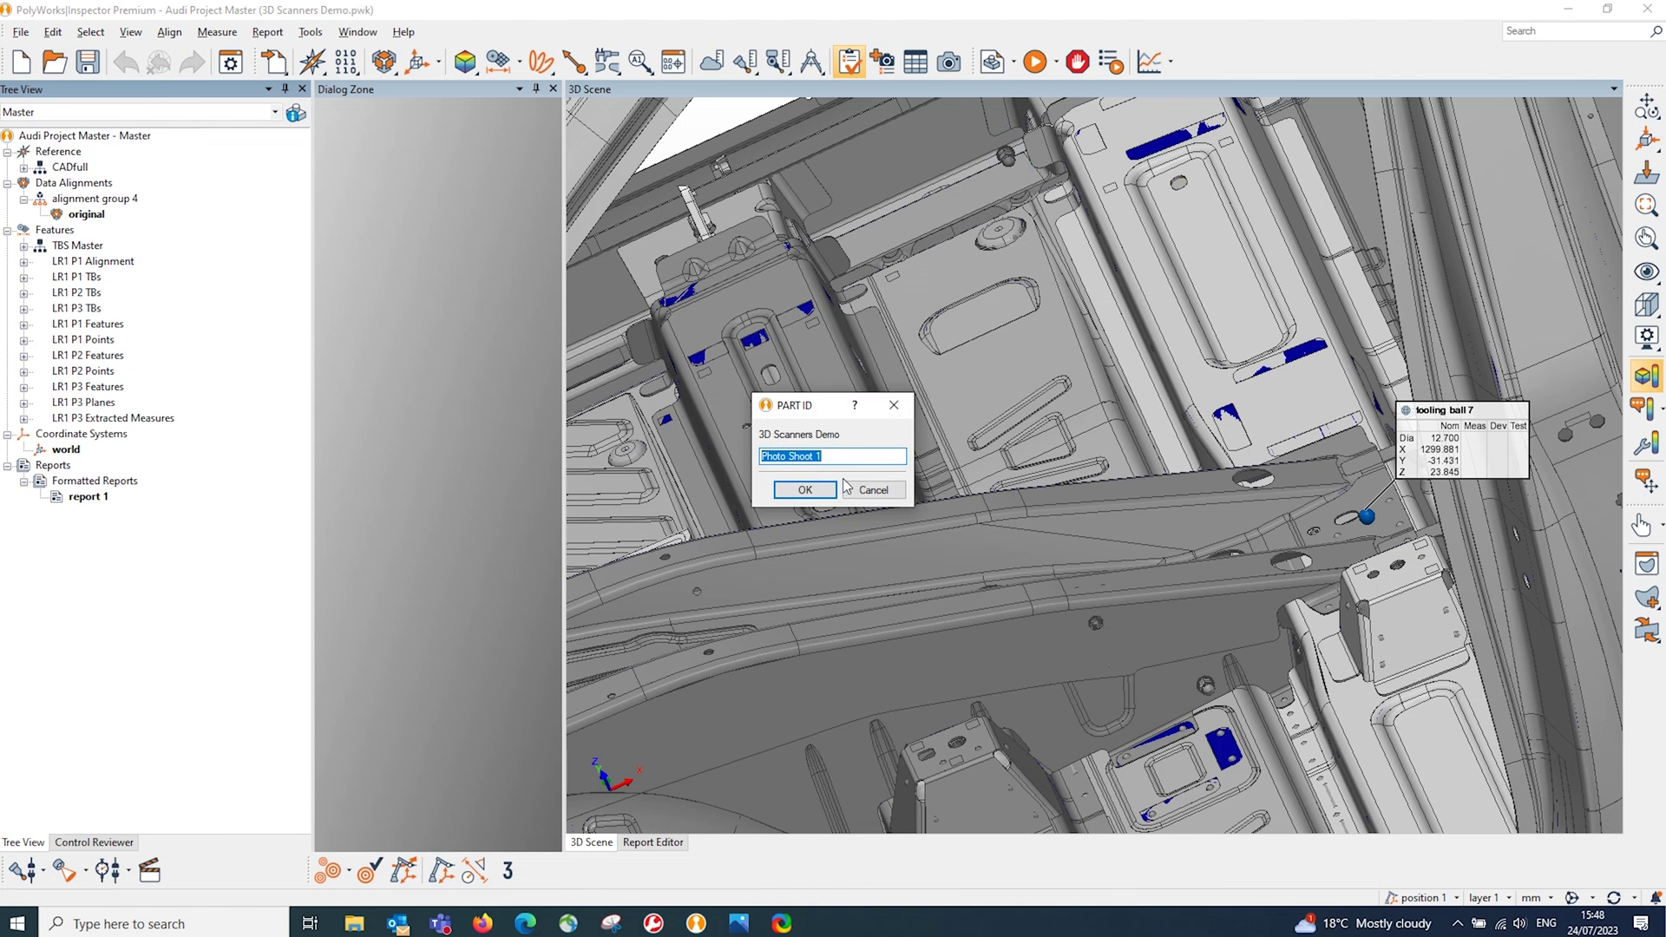
click(807, 489)
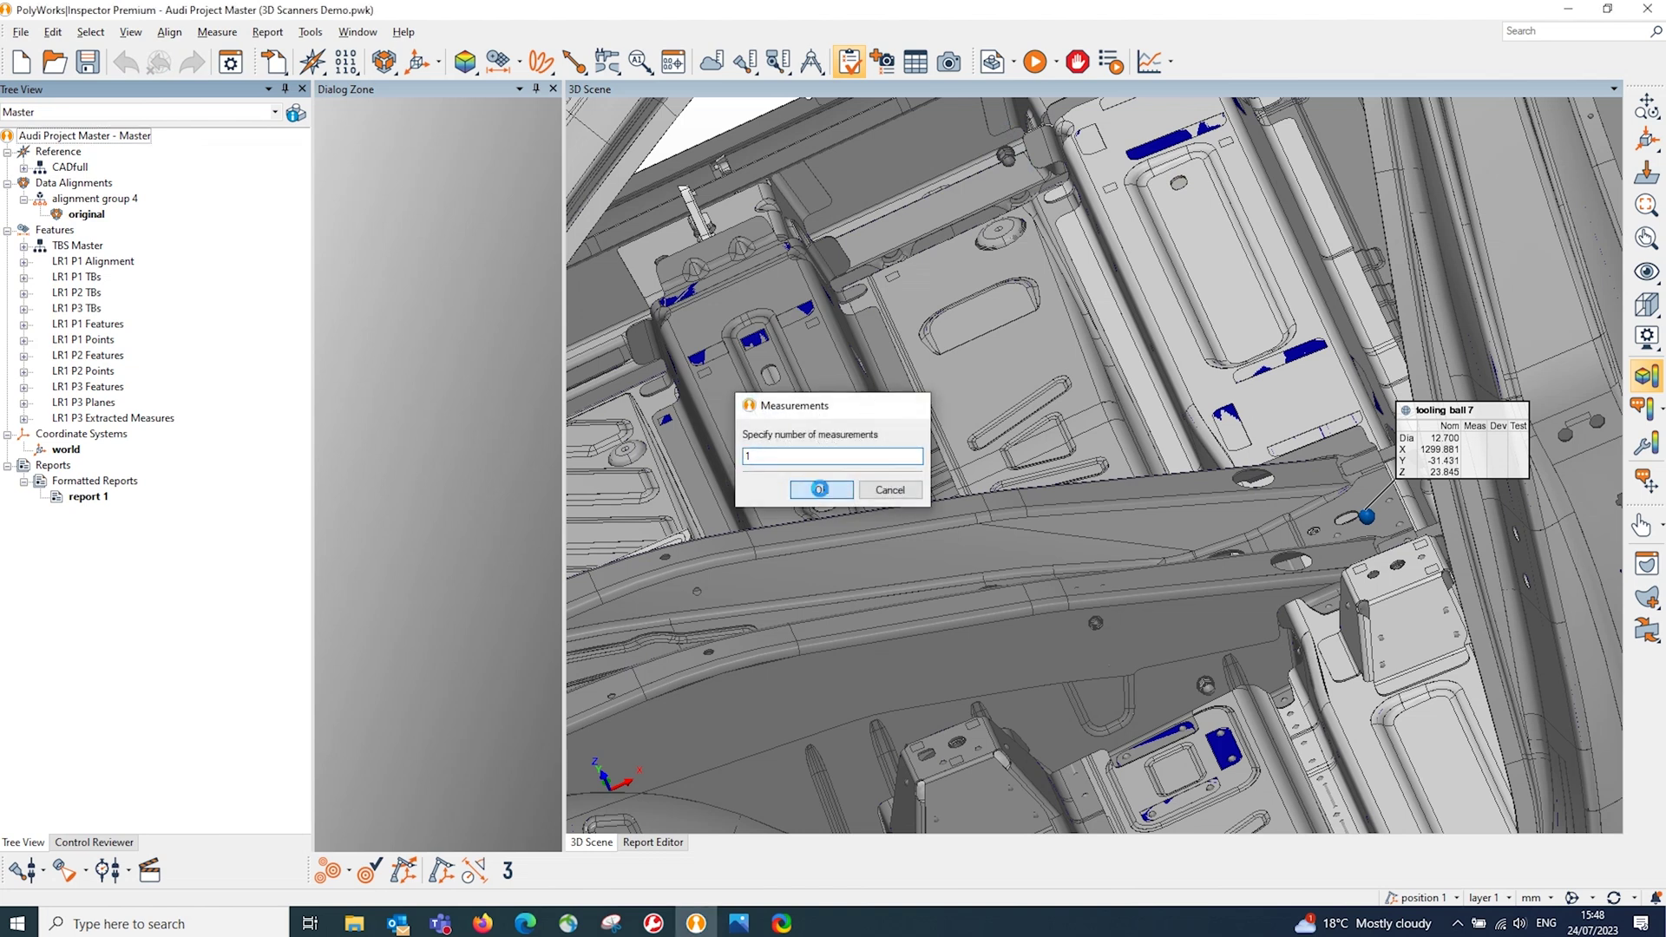
click(819, 488)
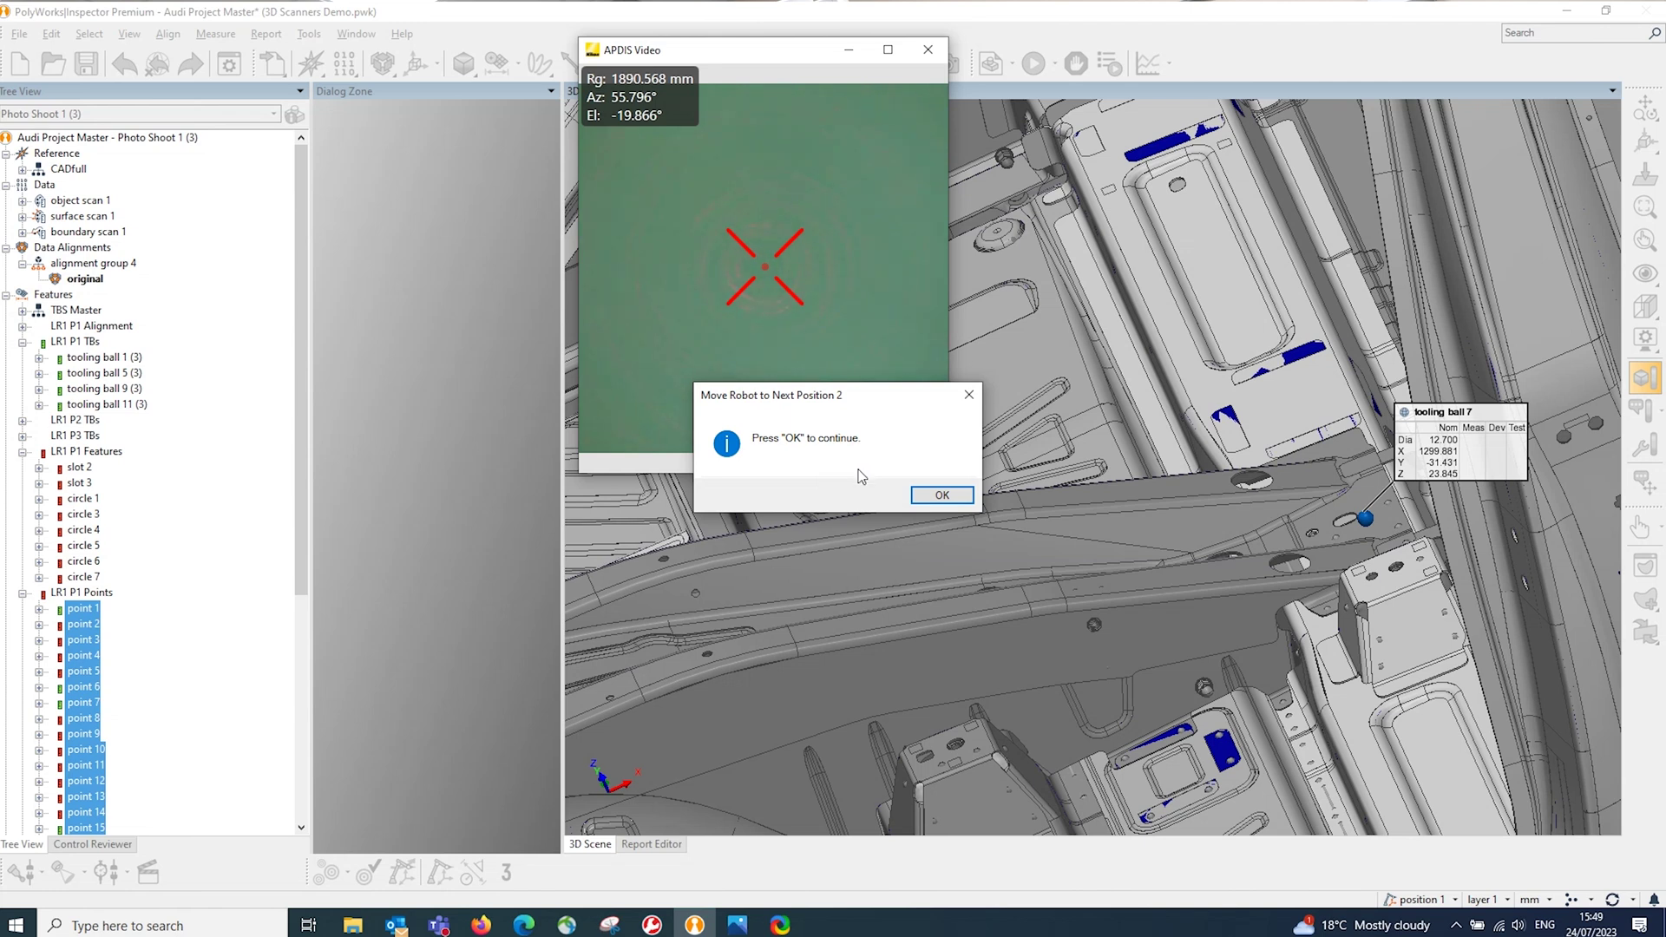
Confirm the robot is at position 2 so the macro measures it.
click(941, 495)
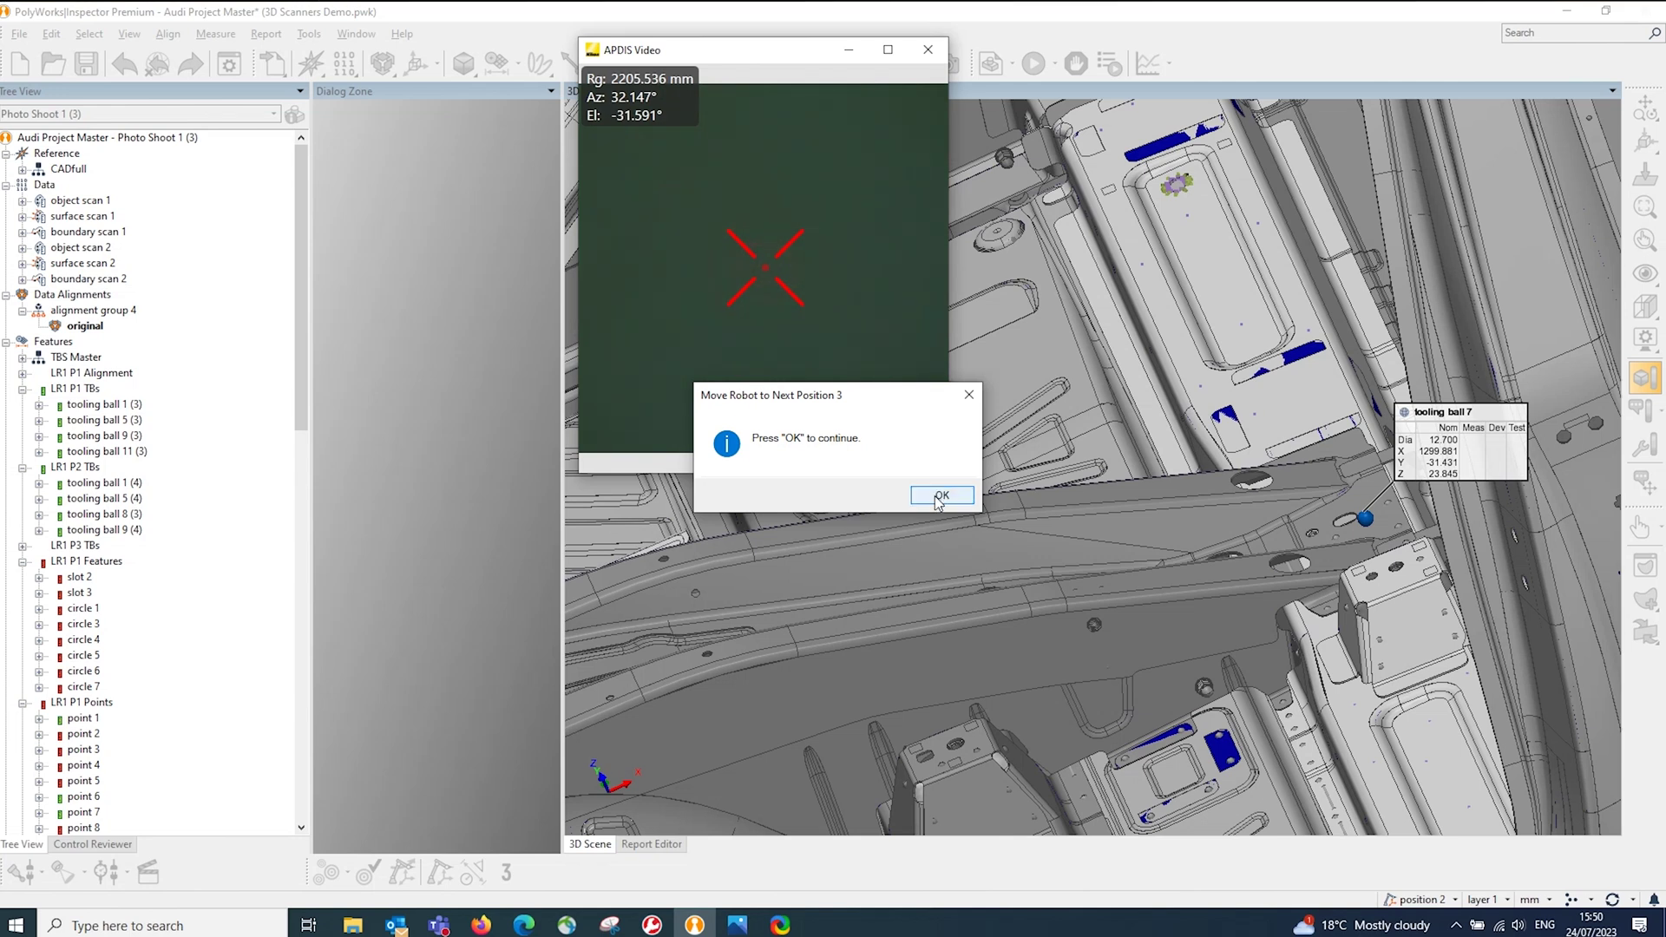
Confirm the robot is at position 3 so the macro measures it.
click(940, 496)
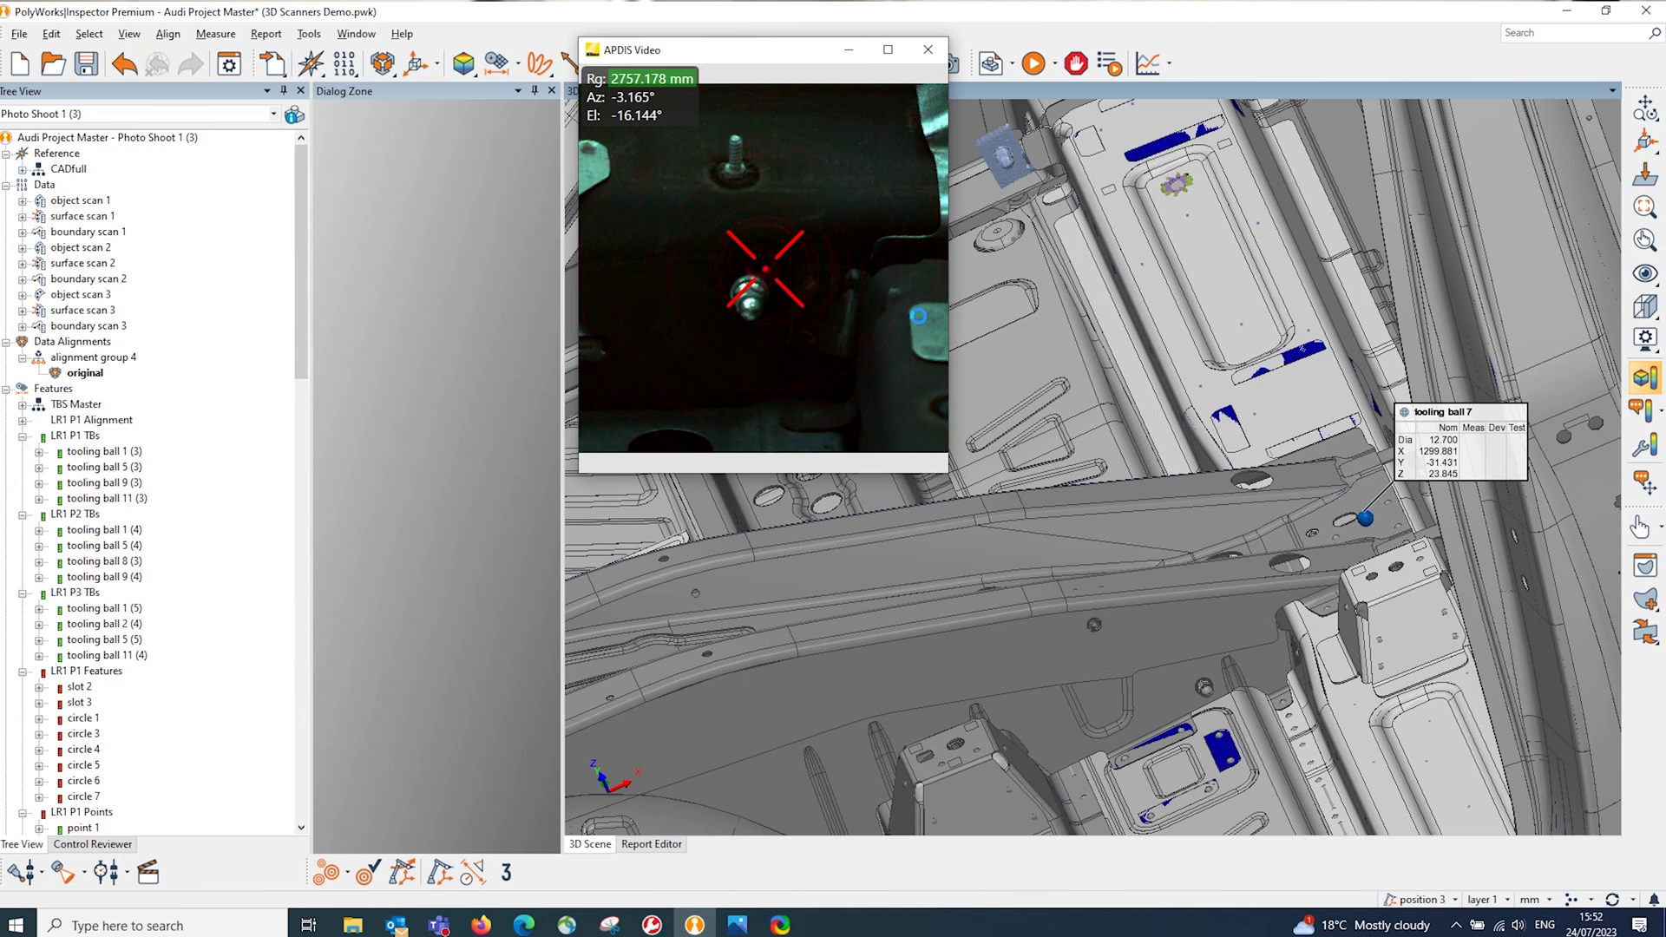
Open formatted report 1 and browse to page 5's slot and circle deviation table.
scroll(130, 737, down, 15)
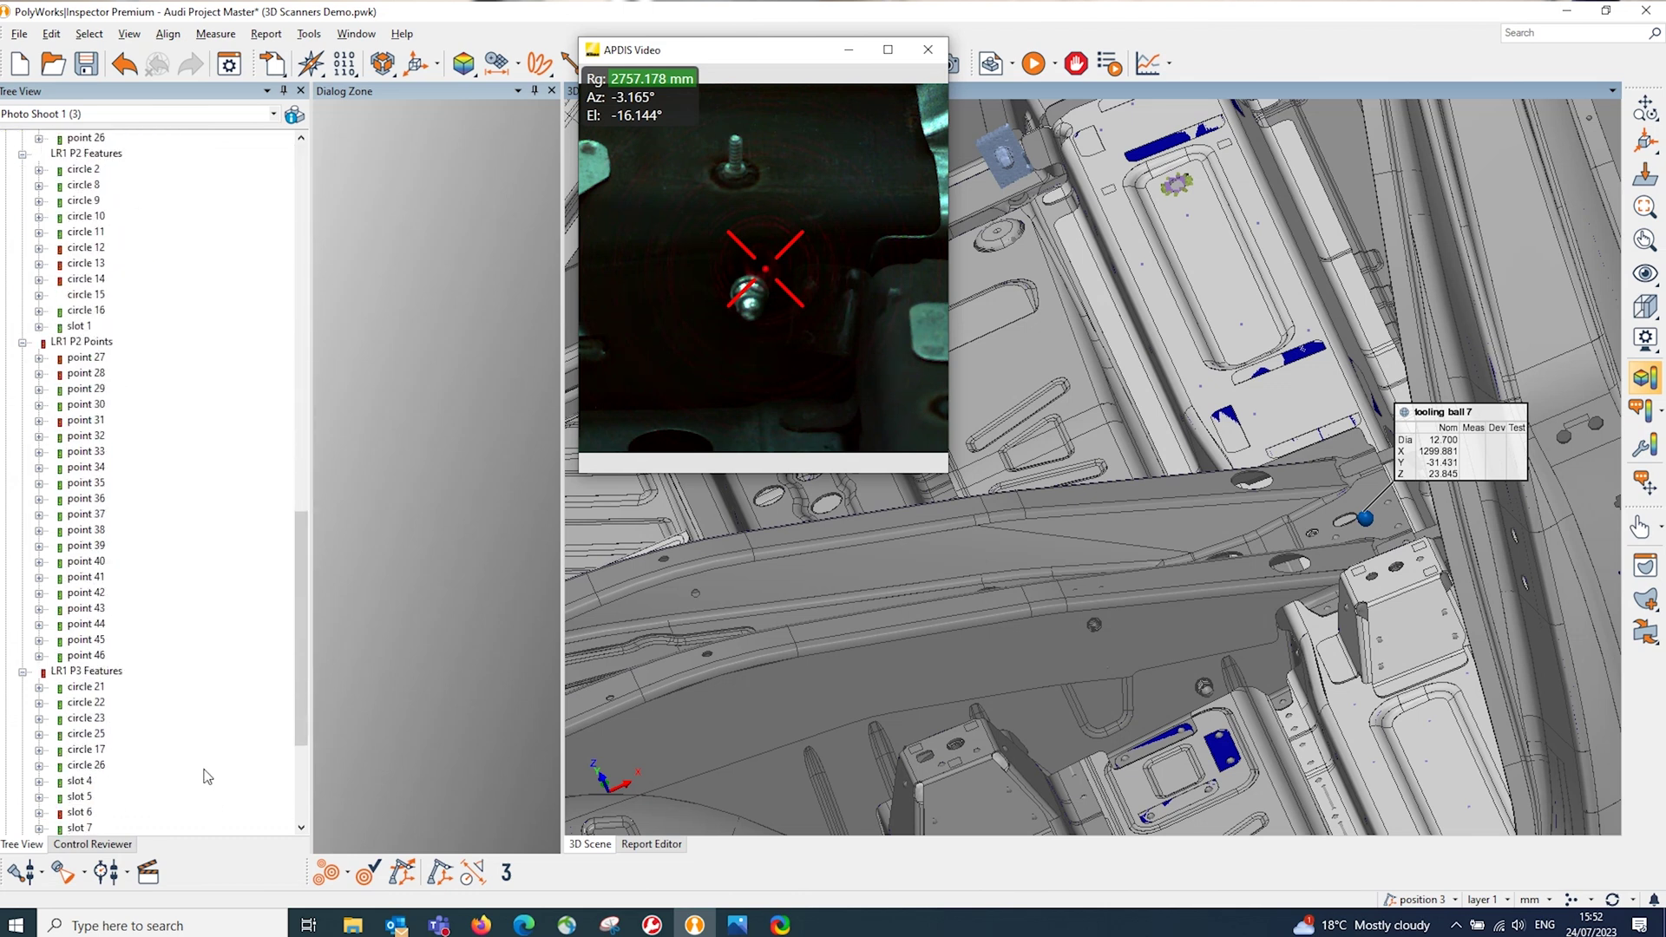
click(111, 701)
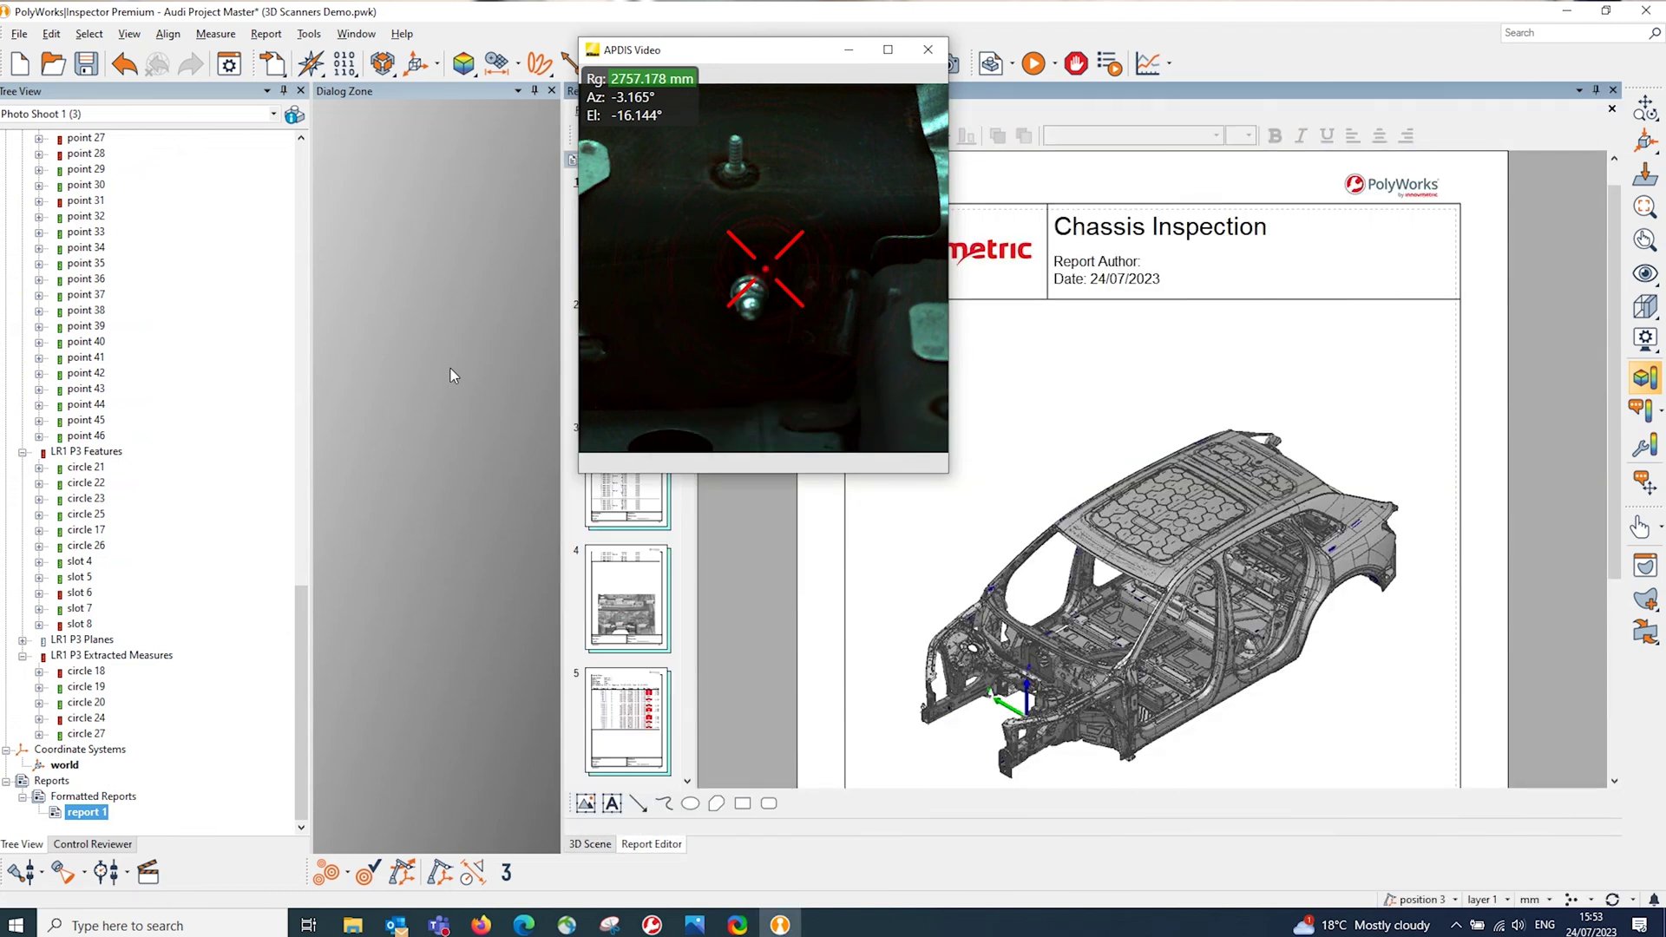
drag(824, 52, 383, 210)
click(593, 588)
scroll(1223, 318, down, 3)
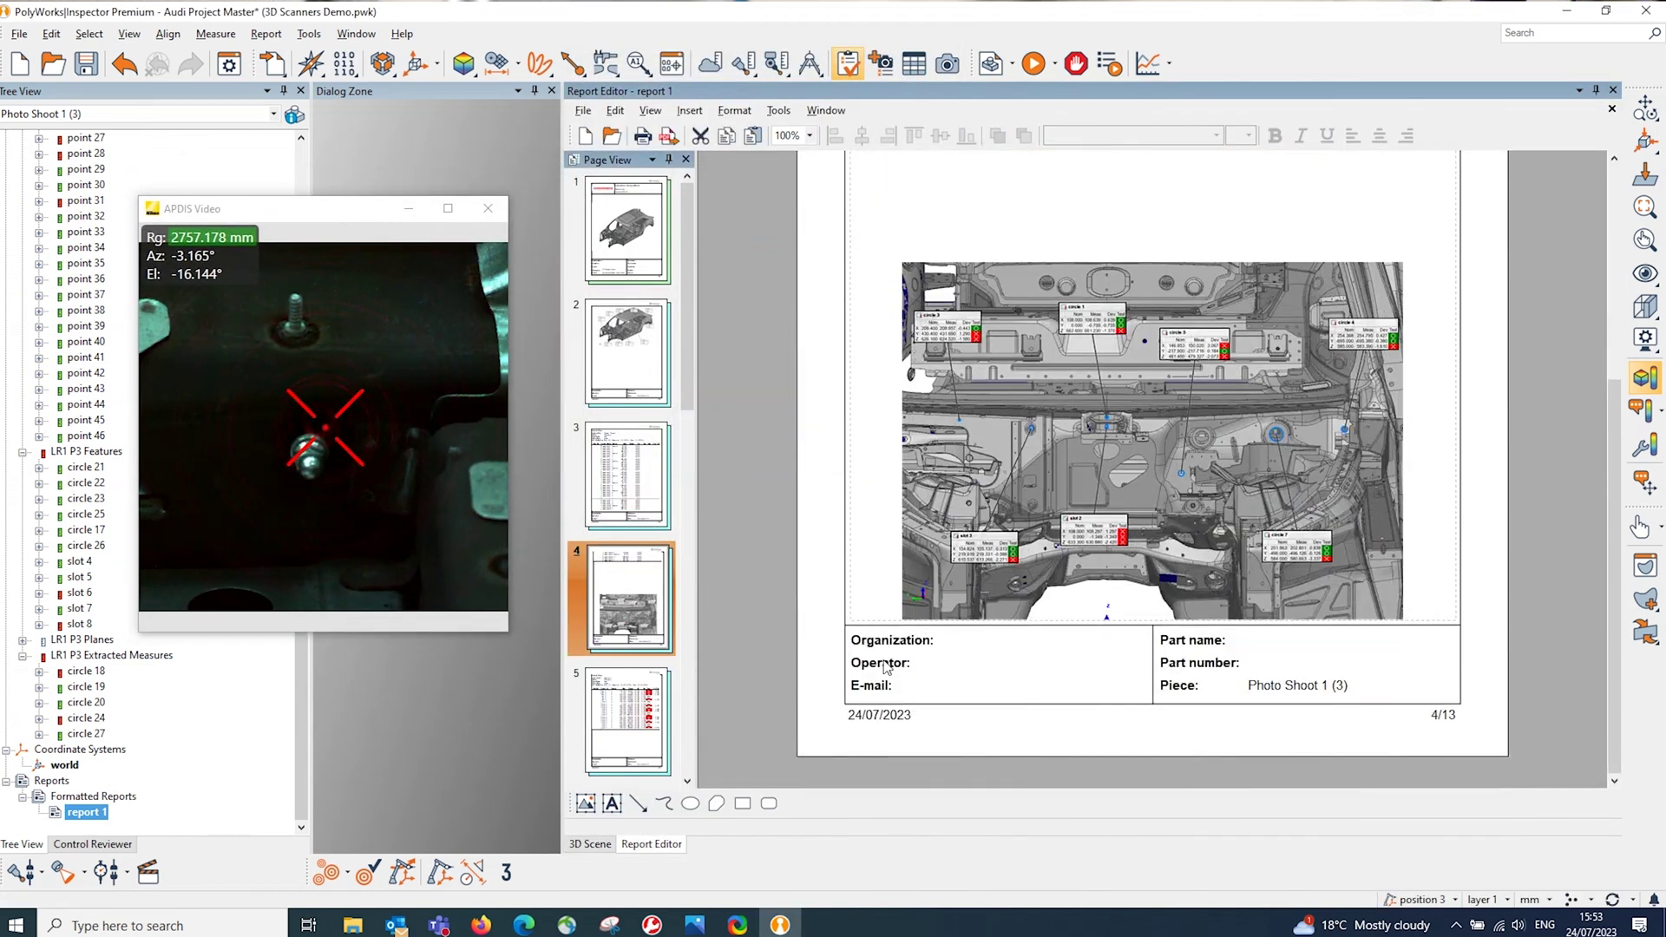
scroll(1152, 456, down, 10)
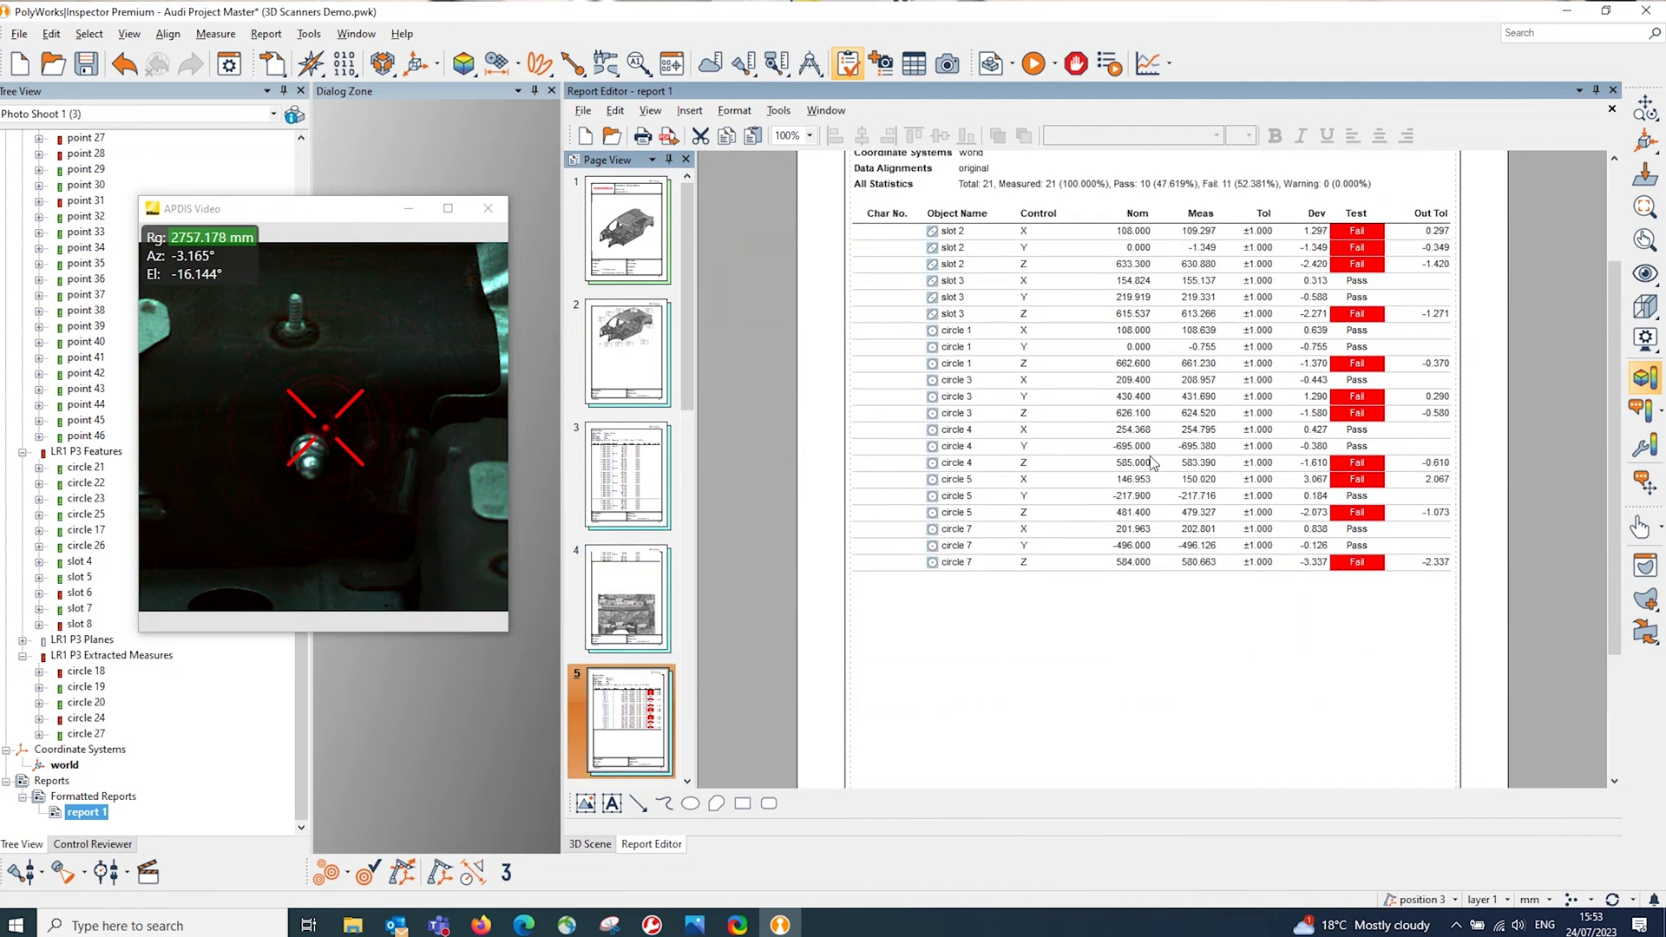